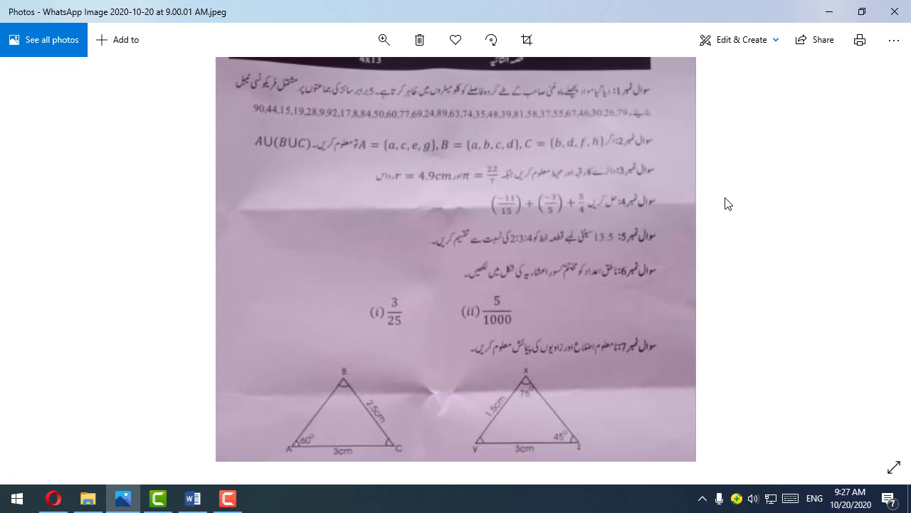
Step: Look through the photographed math paper, close the photo and switch to the blank Word document Doc1
{"action": "scroll", "coordinate": [569, 295], "scroll_direction": "down", "scroll_amount": 5}
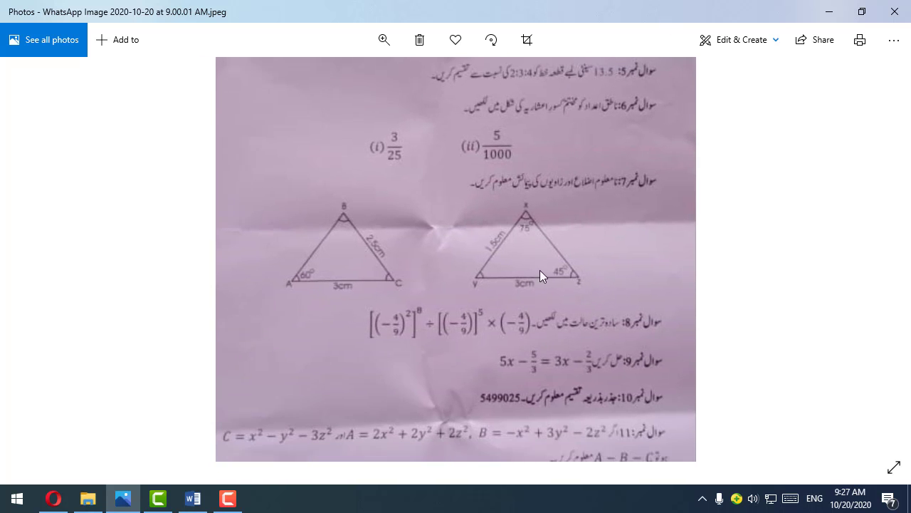
{"action": "left_click_drag", "start_coordinate": [520, 345], "coordinate": [524, 235]}
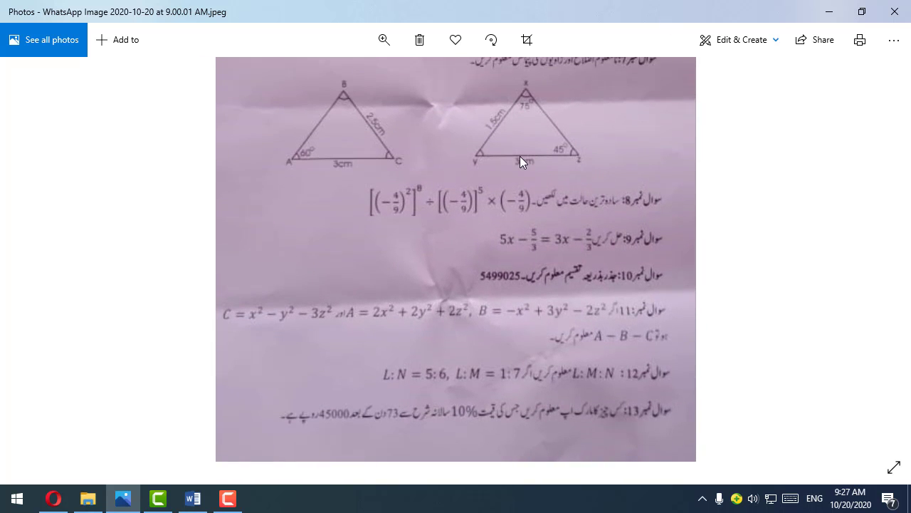
{"action": "left_click", "coordinate": [895, 11]}
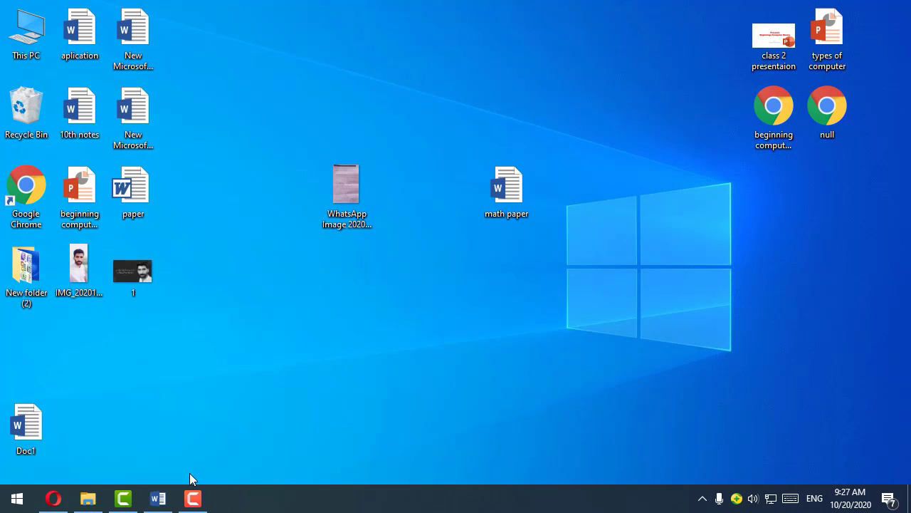
{"action": "left_click", "coordinate": [162, 497]}
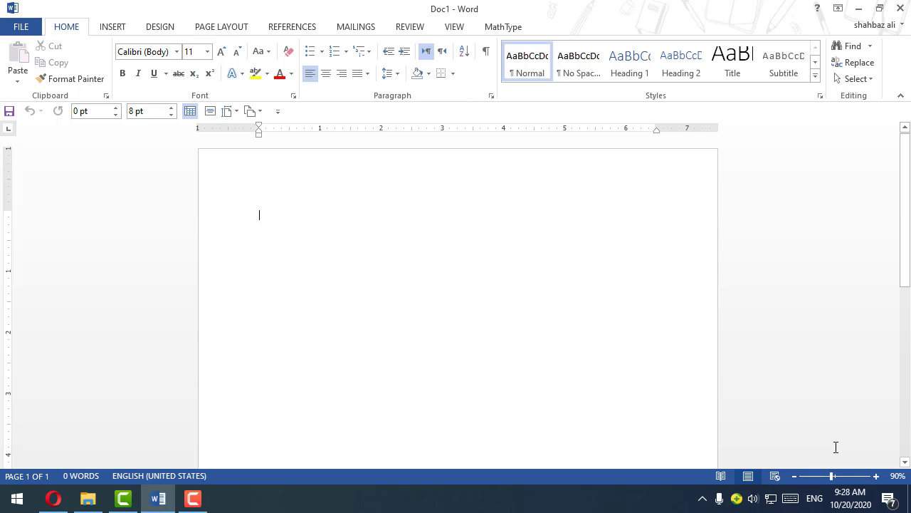
Step: Switch the keyboard input language from English to Urdu (Pakistan)
{"action": "left_click", "coordinate": [811, 504]}
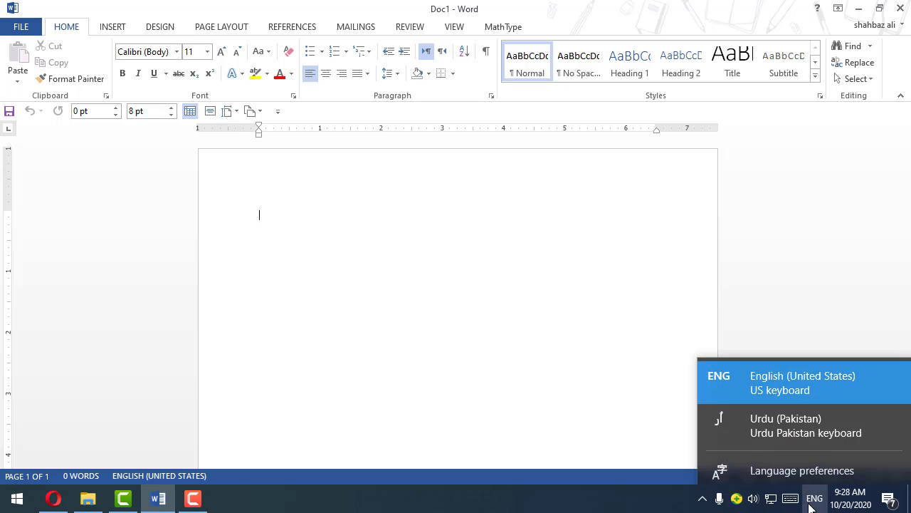
{"action": "left_click", "coordinate": [814, 502]}
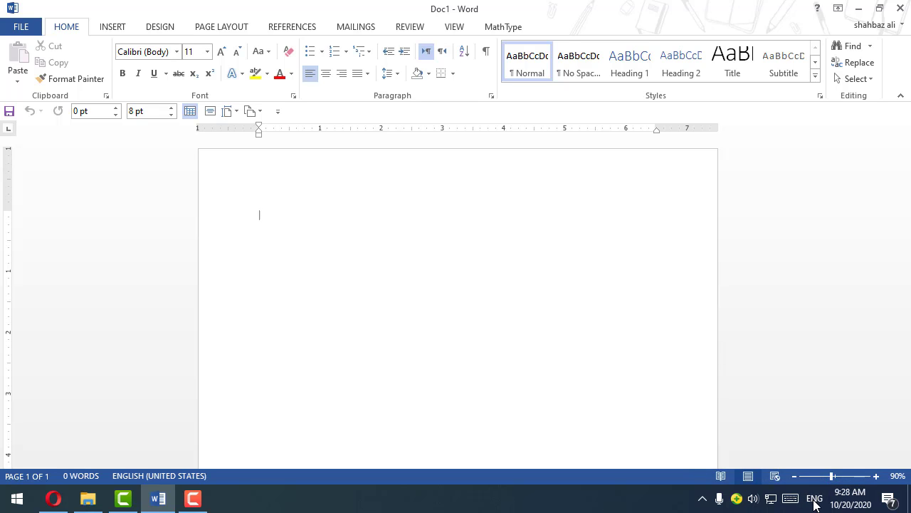
{"action": "left_click", "coordinate": [816, 502]}
{"action": "left_click", "coordinate": [815, 502]}
{"action": "left_click", "coordinate": [816, 503]}
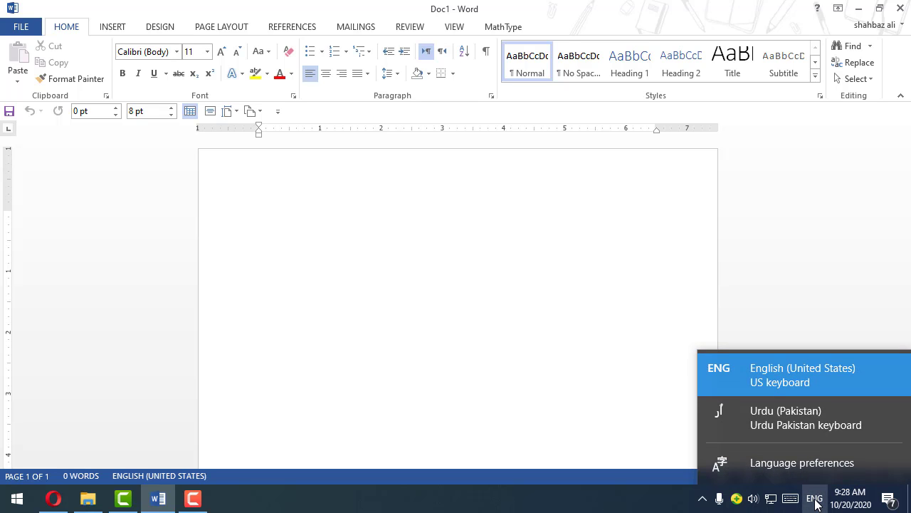
{"action": "left_click", "coordinate": [815, 502]}
{"action": "left_click", "coordinate": [815, 502]}
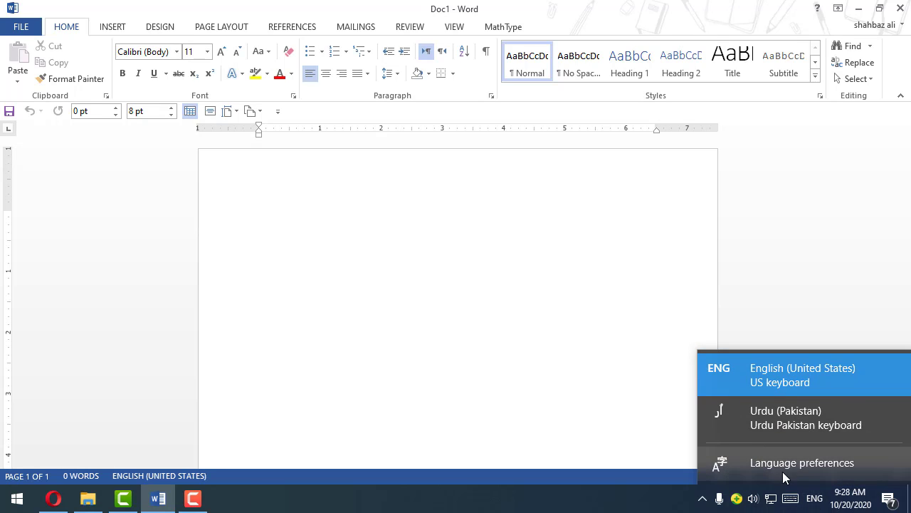
{"action": "left_click", "coordinate": [767, 412]}
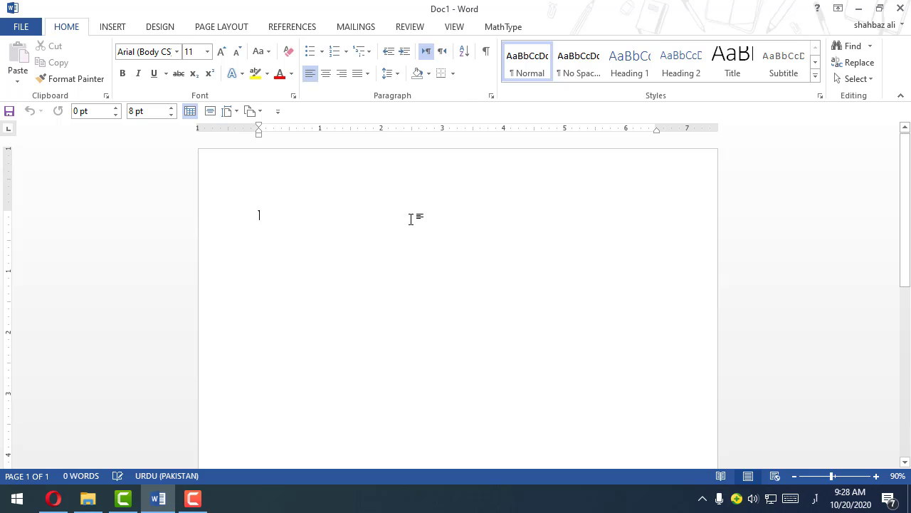
Step: Try right-to-left text direction on the empty paragraph, then return to left-to-right and right-align it
{"action": "scroll", "coordinate": [343, 209], "scroll_direction": "up", "scroll_amount": 4, "text": "ctrl"}
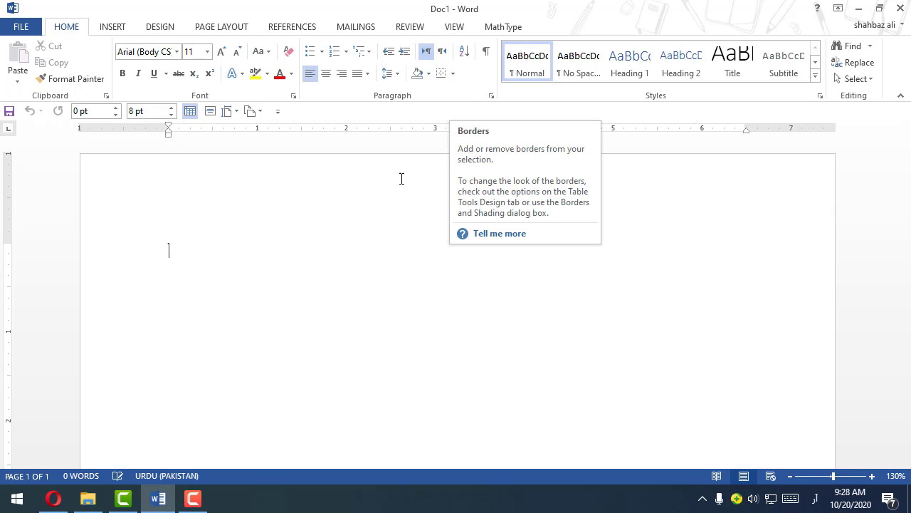
{"action": "left_click", "coordinate": [442, 55]}
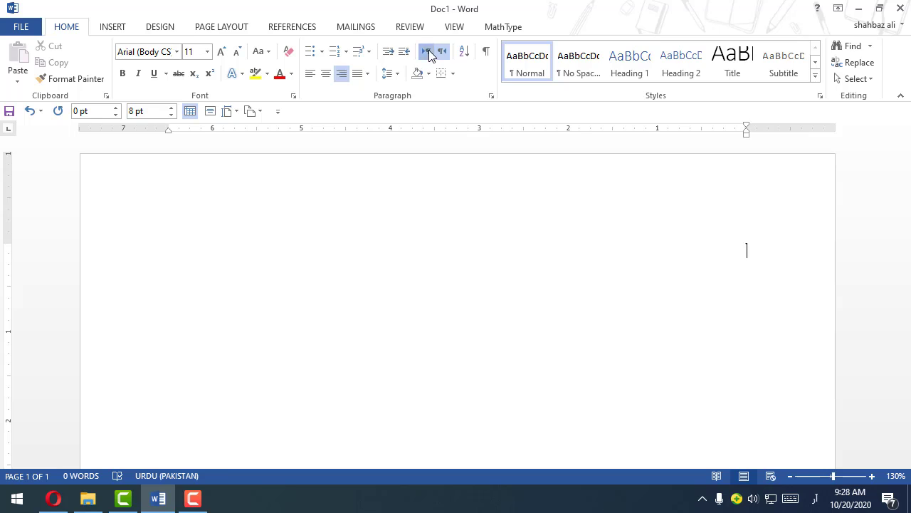
{"action": "left_click", "coordinate": [426, 51]}
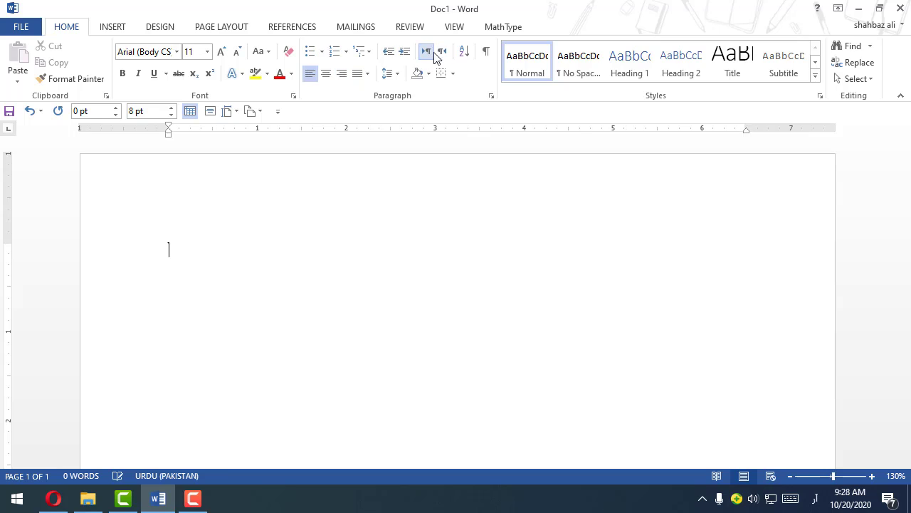
{"action": "left_click", "coordinate": [341, 74]}
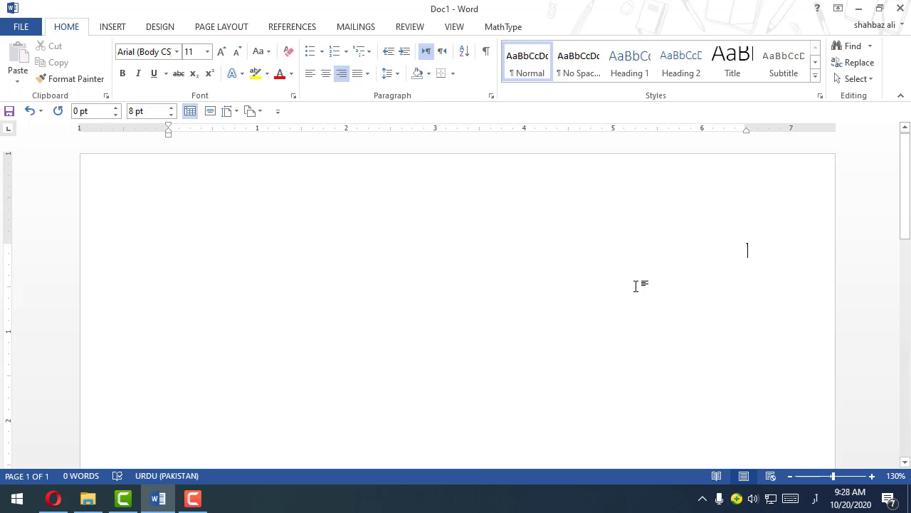
Step: Enter "حل کریں" in Urdu, then switch the input language to English and add "3x-2x" to the line
{"action": "type", "text": "حل کریں"}
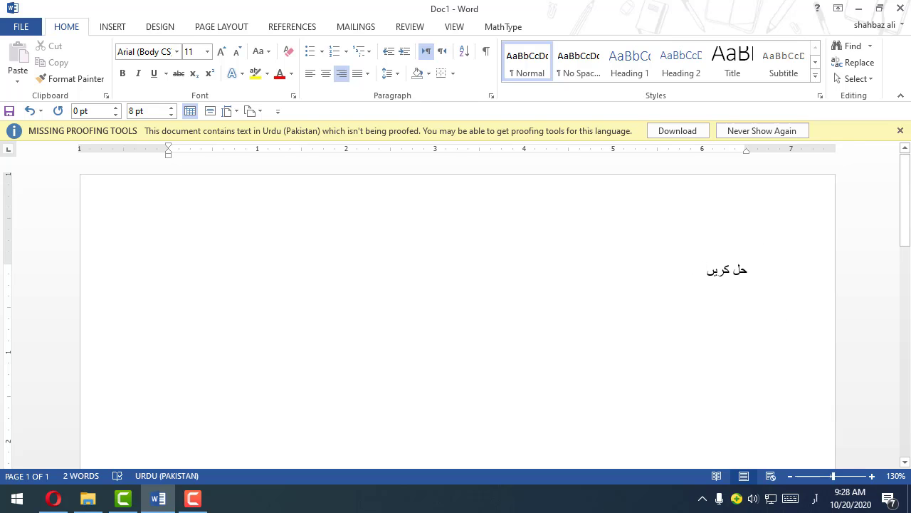
{"action": "left_click", "coordinate": [815, 498]}
{"action": "left_click", "coordinate": [773, 383]}
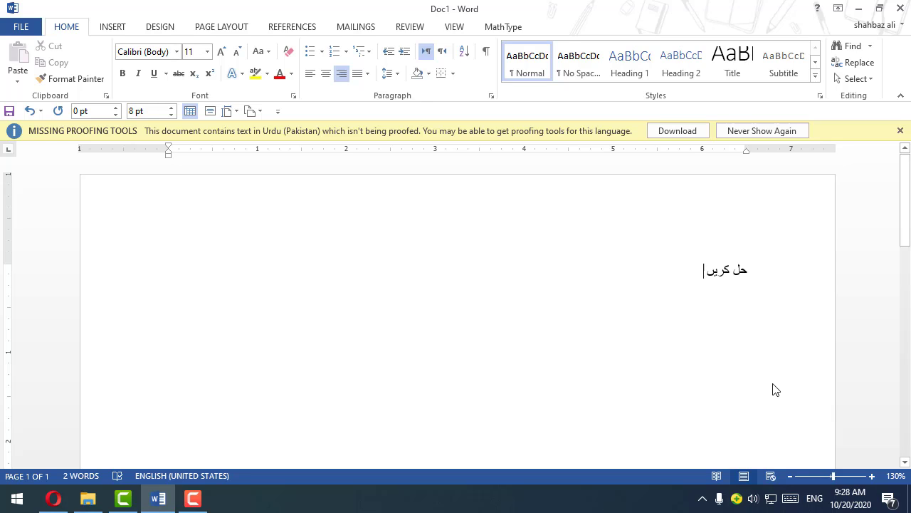
{"action": "type", "text": "3x"}
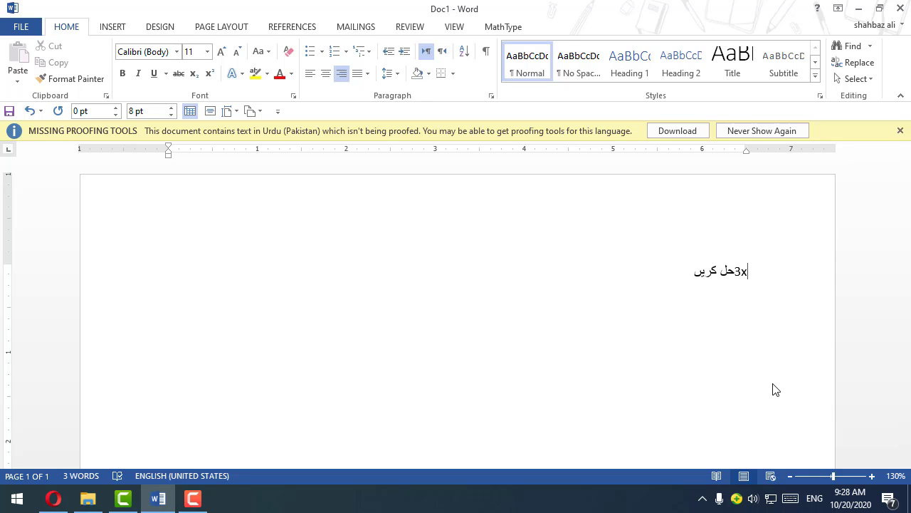
{"action": "type", "text": "-2x"}
Step: Set the mixed Urdu and English line to right-to-left text direction and right alignment
{"action": "left_click", "coordinate": [665, 277]}
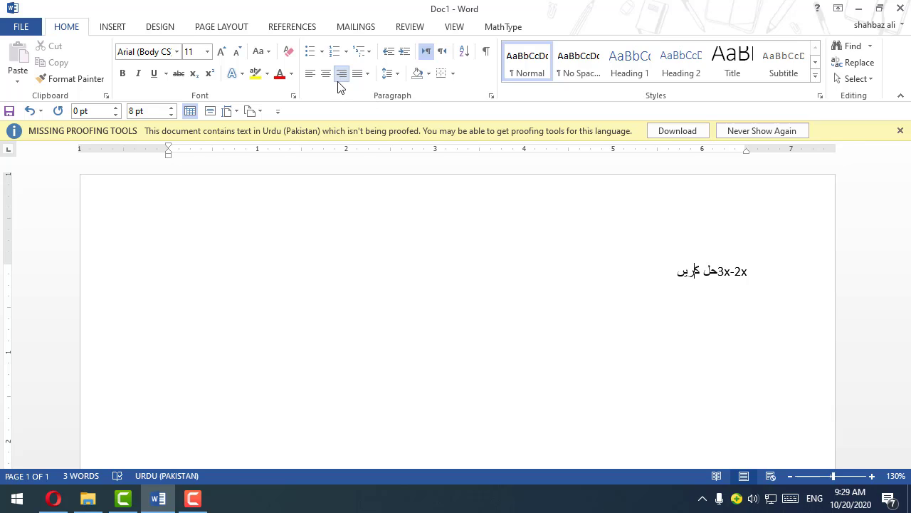
{"action": "left_click_drag", "start_coordinate": [718, 272], "coordinate": [775, 265]}
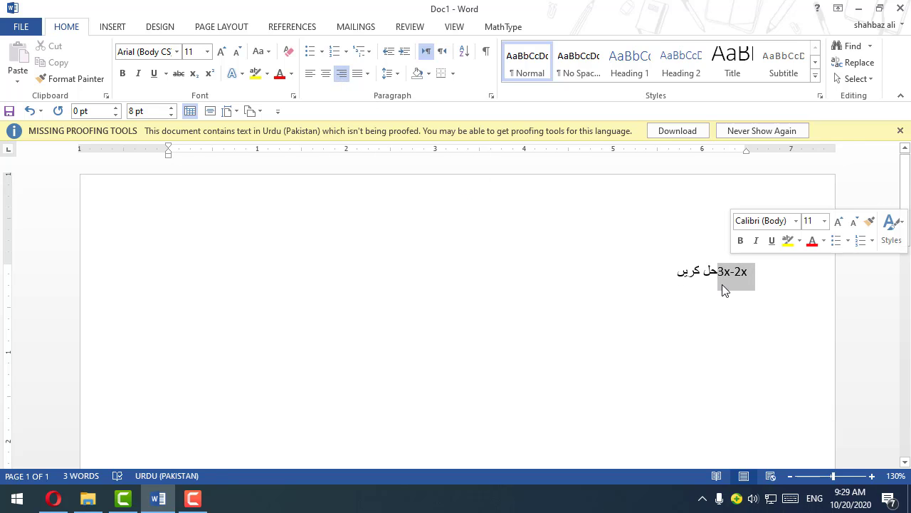
{"action": "left_click", "coordinate": [712, 287]}
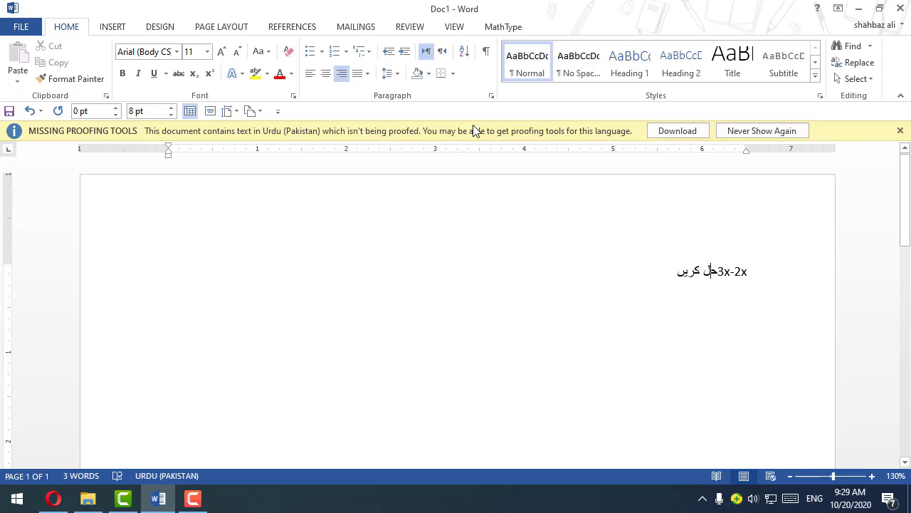
{"action": "left_click", "coordinate": [440, 53]}
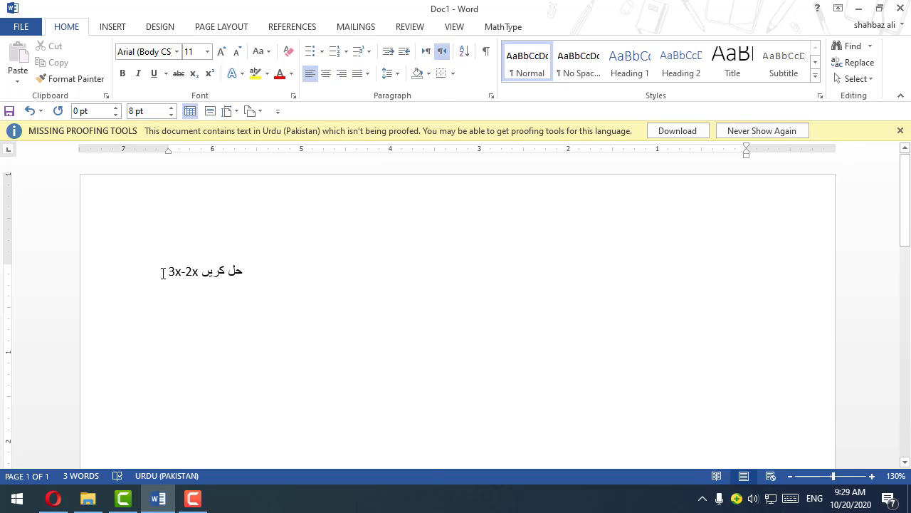
{"action": "left_click_drag", "start_coordinate": [163, 273], "coordinate": [200, 278]}
{"action": "left_click", "coordinate": [200, 278]}
{"action": "double_click", "coordinate": [134, 280]}
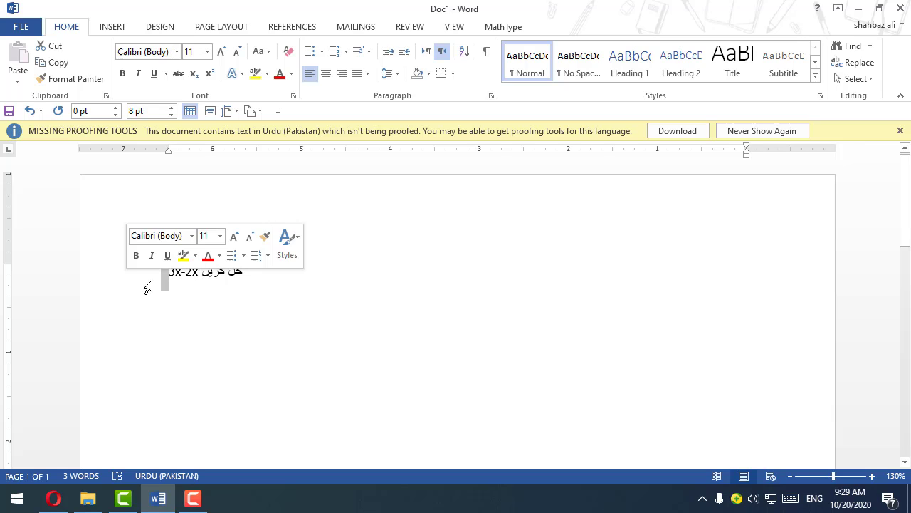
{"action": "left_click", "coordinate": [342, 77]}
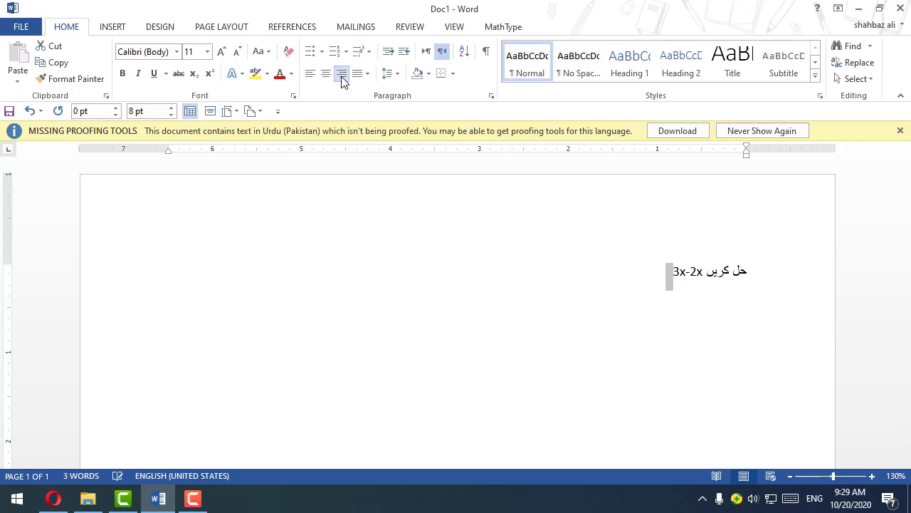
Step: Dismiss the missing proofing tools notice and delete the whole sample line "حل کریں 3x-2x"
{"action": "left_click", "coordinate": [900, 131]}
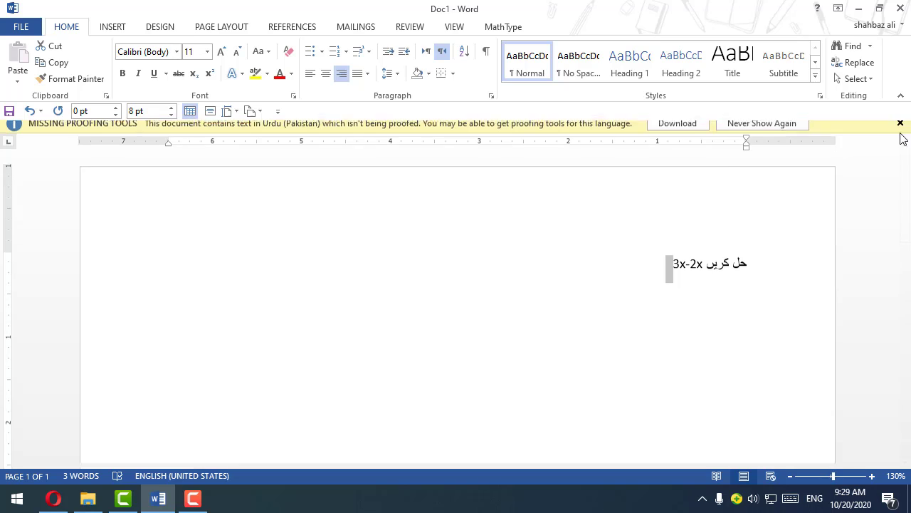
{"action": "left_click", "coordinate": [688, 254]}
{"action": "left_click_drag", "start_coordinate": [656, 251], "coordinate": [748, 252]}
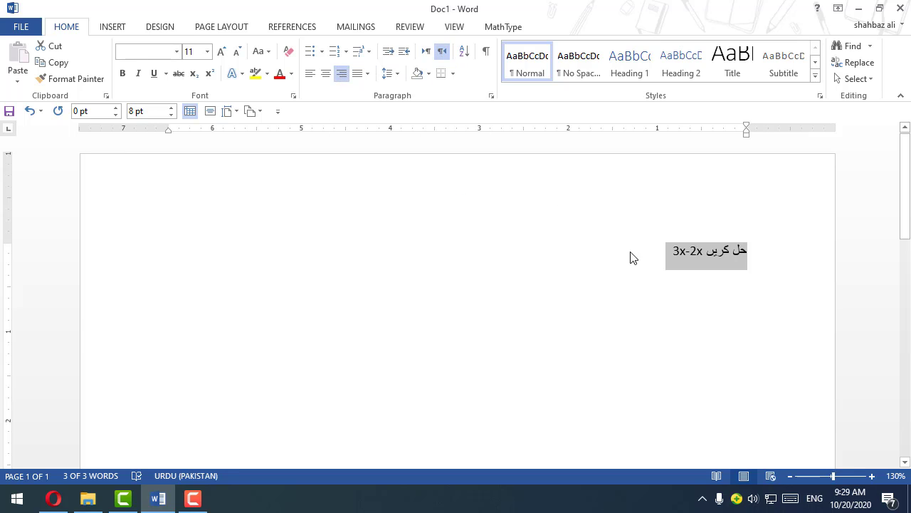
{"action": "left_click_drag", "start_coordinate": [631, 258], "coordinate": [793, 256]}
{"action": "key", "text": "Delete"}
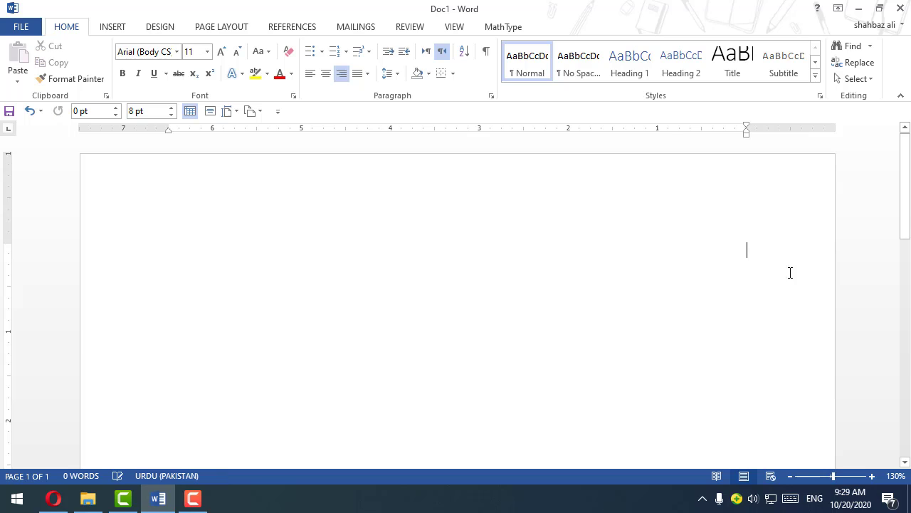
Step: Switch the input language back to Urdu (Pakistan) and set the font to Jameel Noori Nastaleeq, size 14
{"action": "left_click", "coordinate": [814, 498]}
{"action": "left_click", "coordinate": [804, 426]}
{"action": "left_click", "coordinate": [176, 54]}
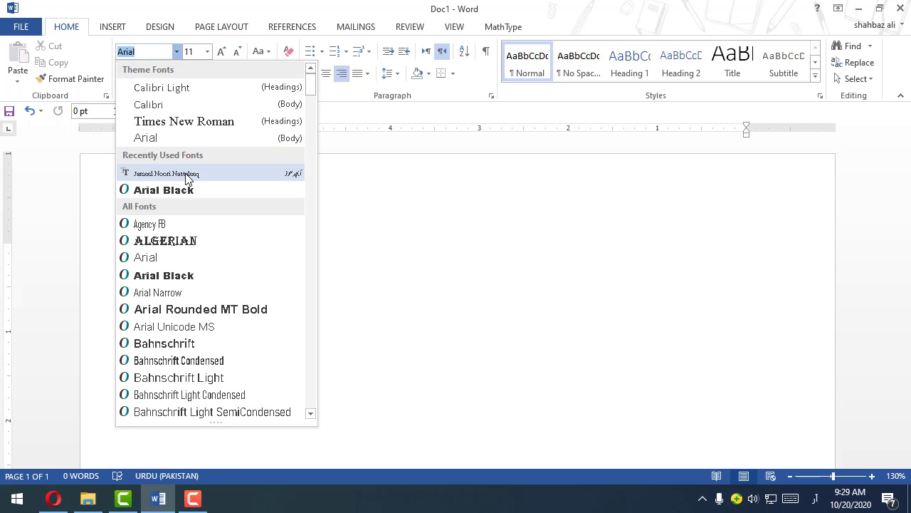
{"action": "left_click", "coordinate": [166, 174]}
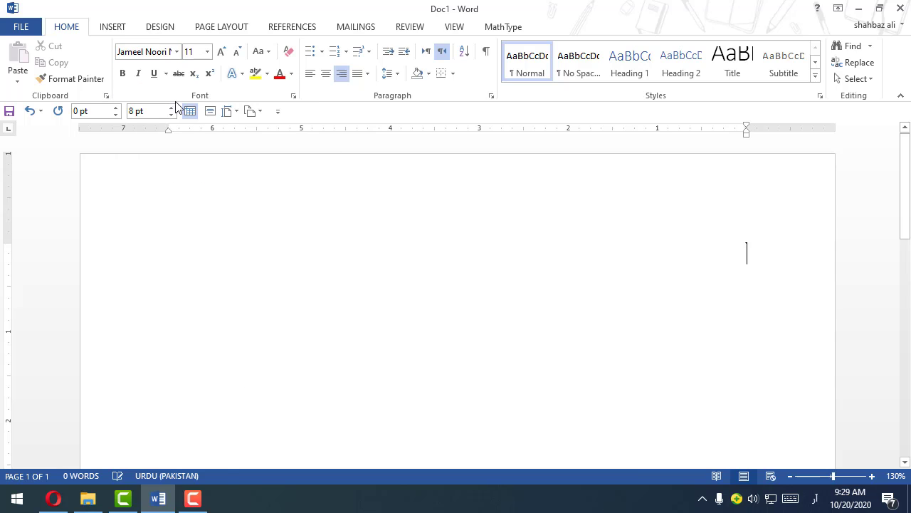
{"action": "left_click", "coordinate": [199, 51]}
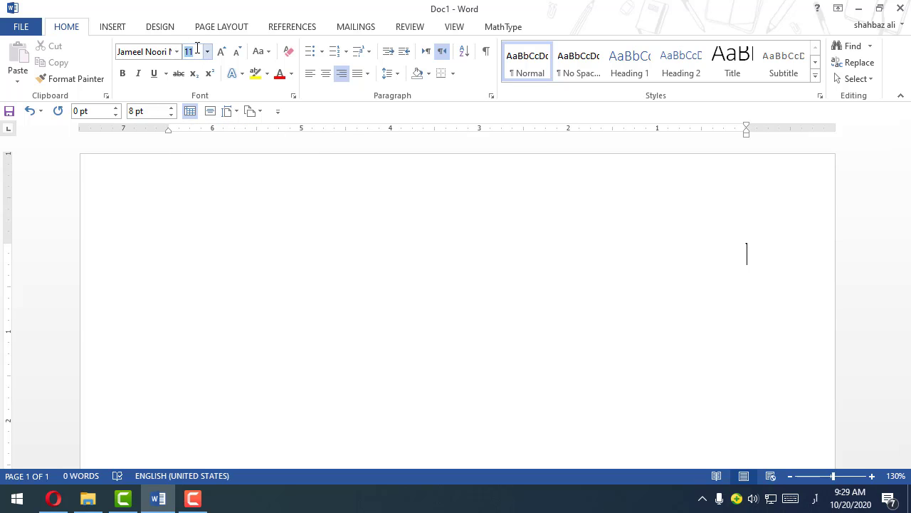
{"action": "type", "text": "14"}
{"action": "key", "text": "Return"}
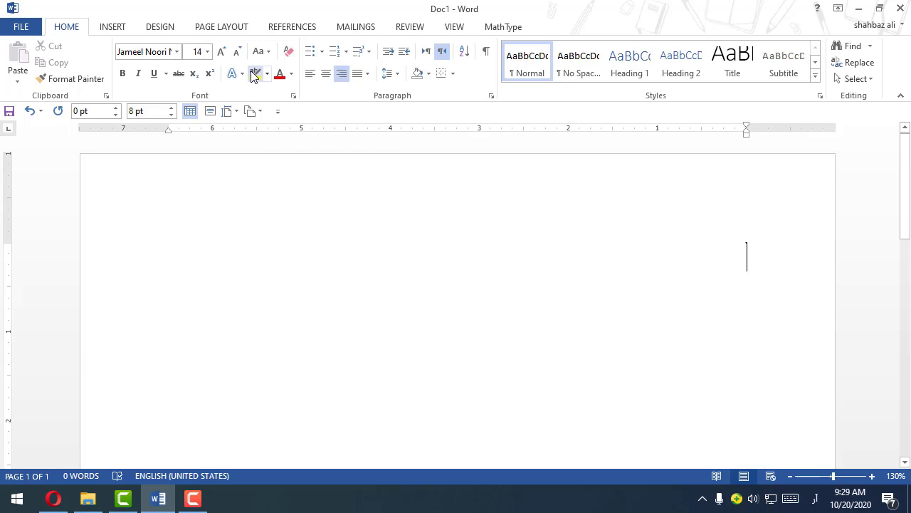
Step: Enter the heading "حصہ انشائیہ" and tab across to the middle of the line
{"action": "type", "text": "حصہ انشائی"}
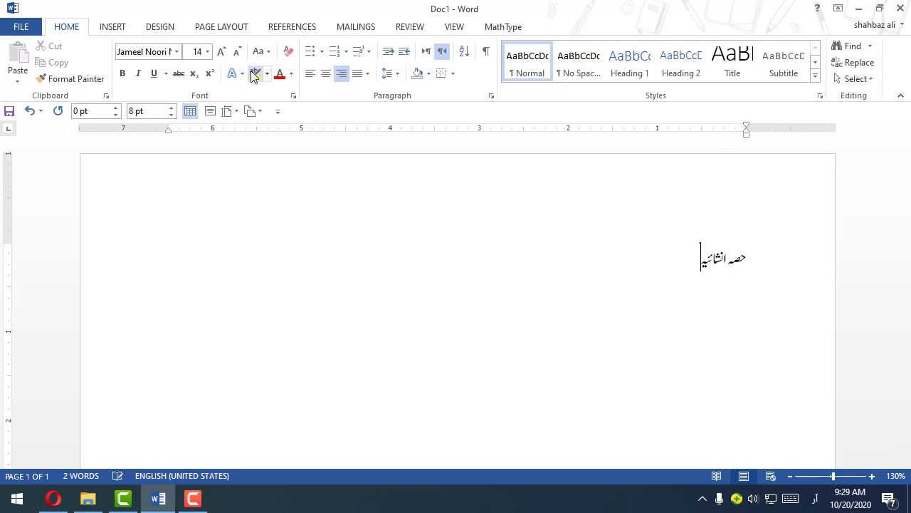
{"action": "type", "text": "ہ"}
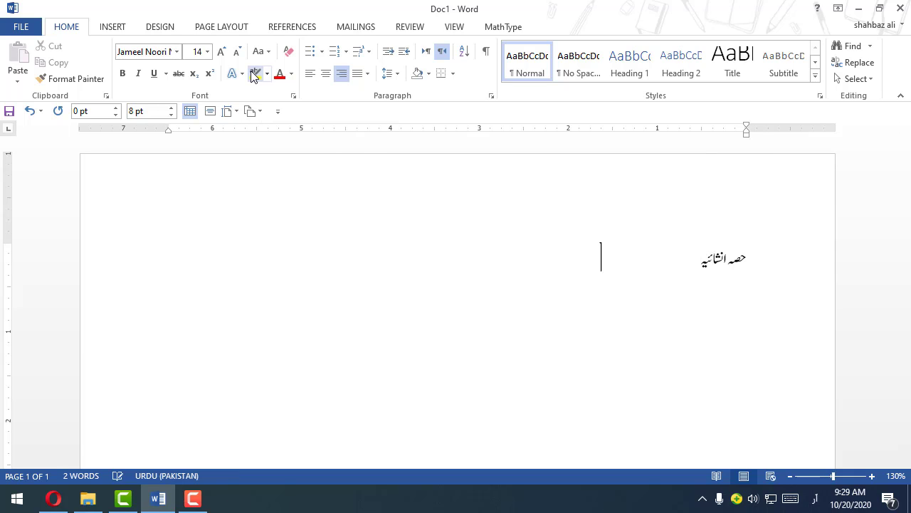
{"action": "key", "text": "Tab"}
{"action": "key", "text": "Tab"}
{"action": "key", "text": "Tab"}
{"action": "key", "text": "Tab"}
{"action": "key", "text": "Tab"}
Step: Start a new display equation in MathType, dismiss the font version warning and move the equation window higher
{"action": "left_click", "coordinate": [500, 29]}
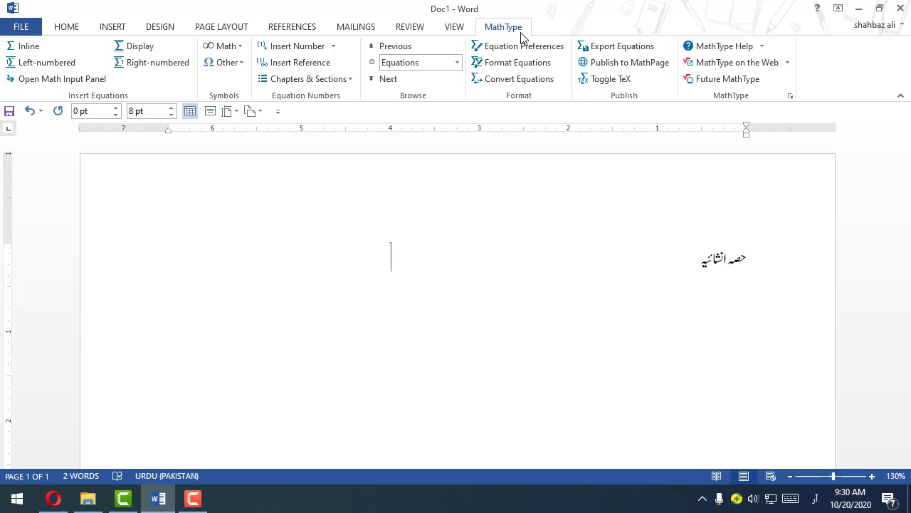
{"action": "left_click", "coordinate": [133, 50]}
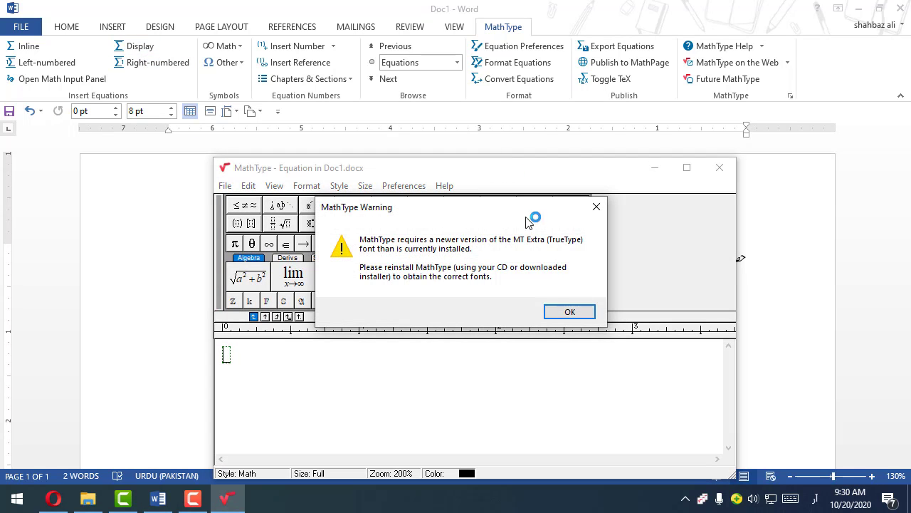
{"action": "left_click", "coordinate": [569, 312]}
{"action": "left_click_drag", "start_coordinate": [415, 174], "coordinate": [388, 90]}
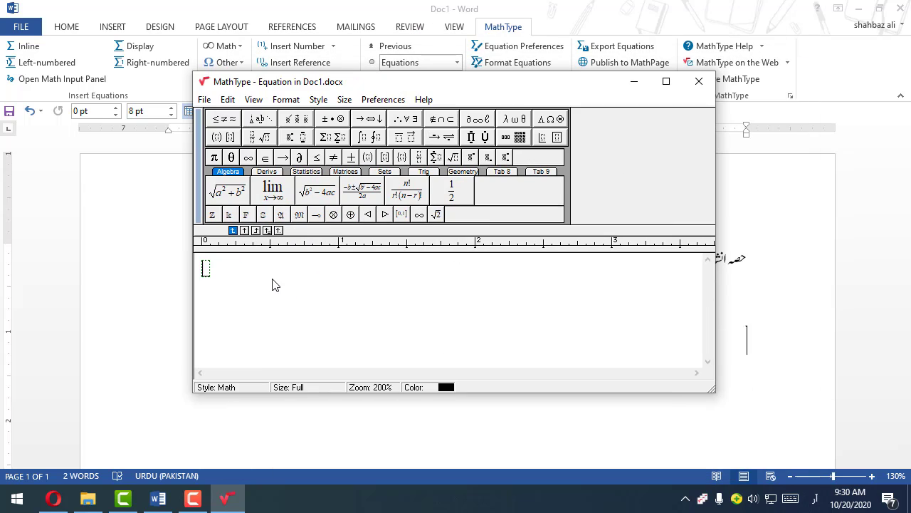
Step: Enter the expression 4×13 in the equation, using the multiplication sign from the operator symbols
{"action": "type", "text": "4"}
{"action": "mouse_move", "coordinate": [217, 120]}
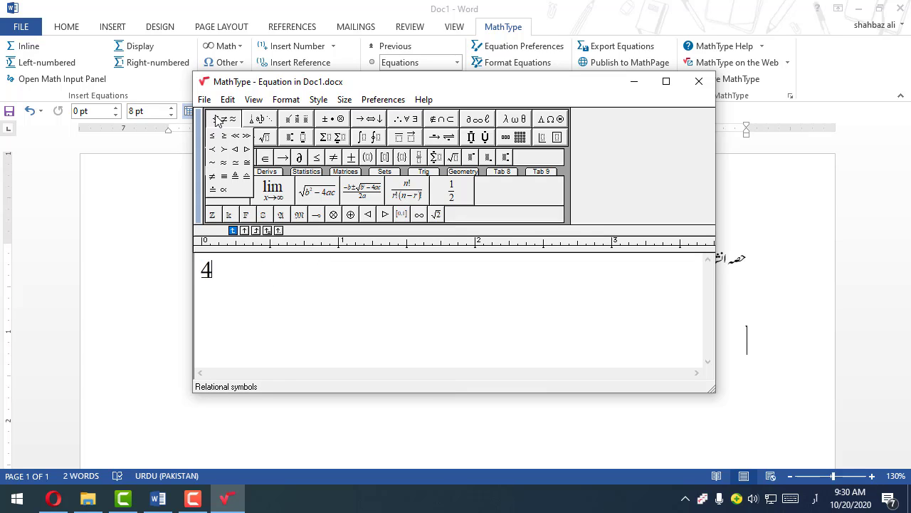
{"action": "mouse_move", "coordinate": [296, 123]}
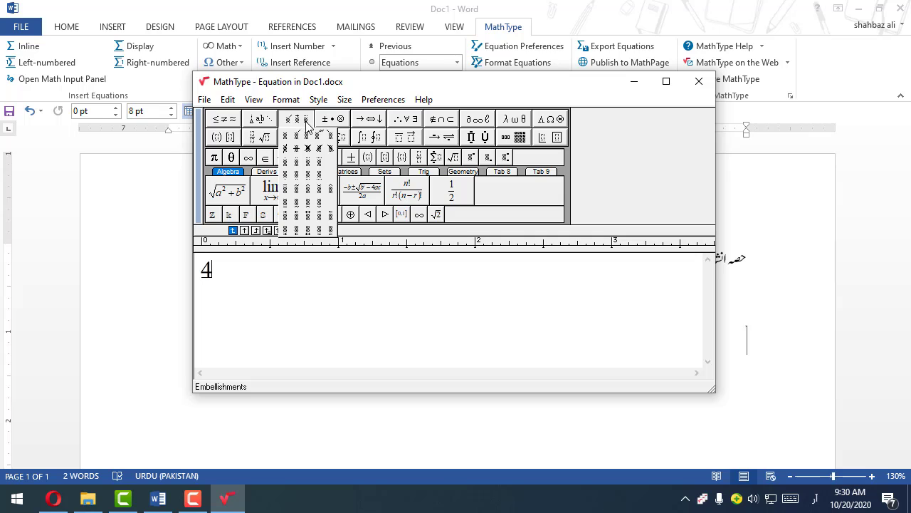
{"action": "mouse_move", "coordinate": [462, 120]}
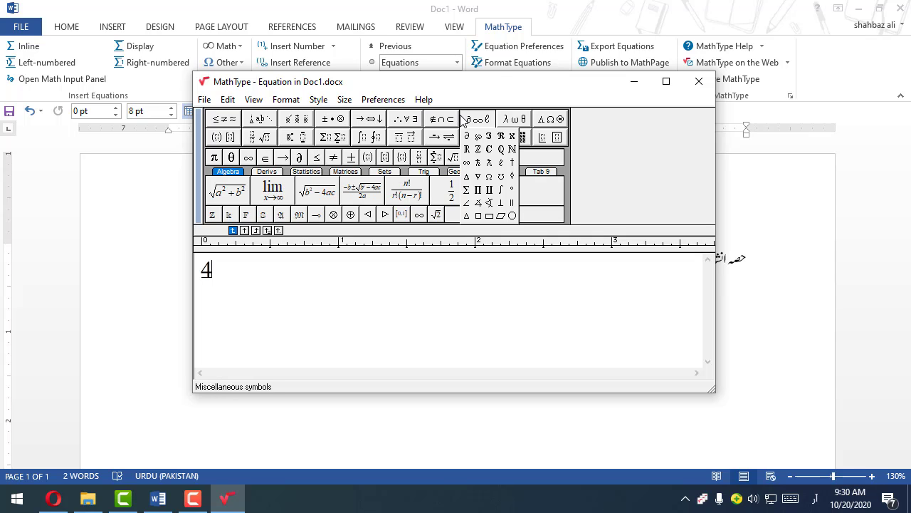
{"action": "mouse_move", "coordinate": [507, 121]}
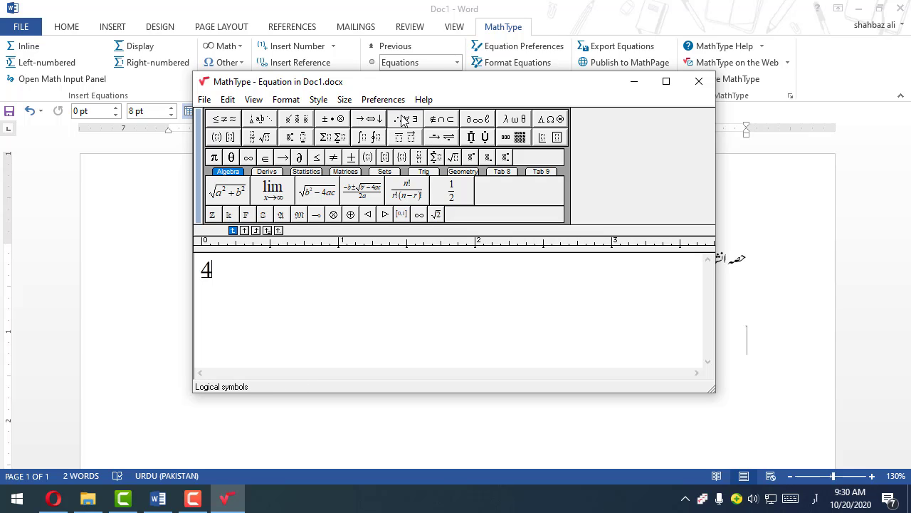
{"action": "left_click", "coordinate": [333, 119]}
{"action": "left_click", "coordinate": [339, 138]}
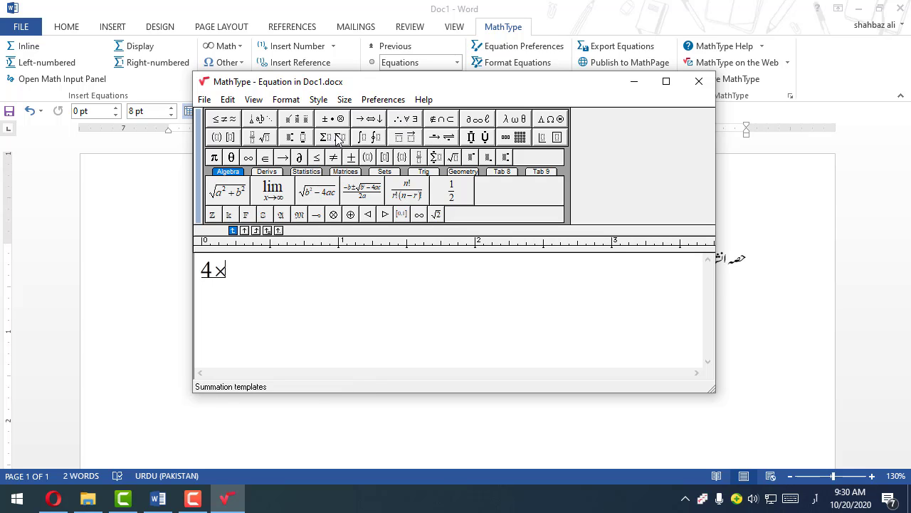
{"action": "left_click", "coordinate": [564, 330]}
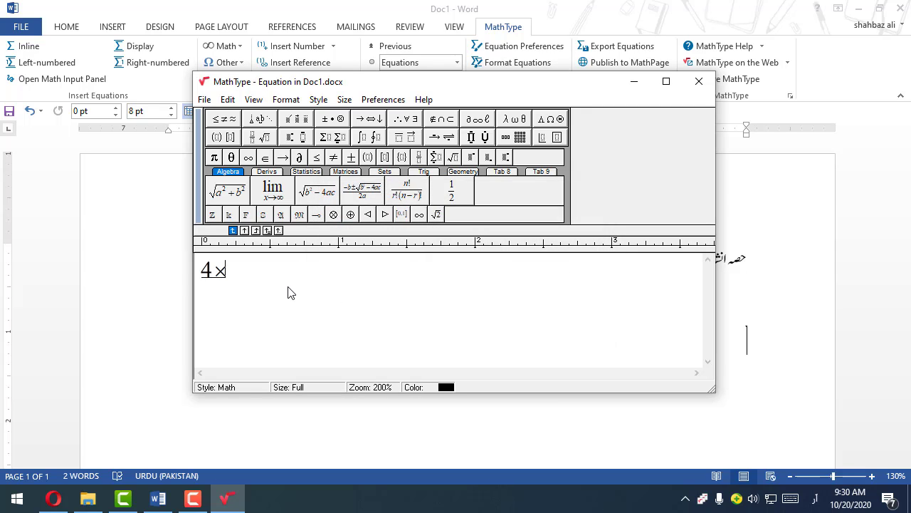
{"action": "type", "text": "13"}
Step: Close the equation editor, saving the equation into the document and turning off the save prompt for future equations
{"action": "left_click", "coordinate": [697, 82]}
{"action": "left_click", "coordinate": [388, 276]}
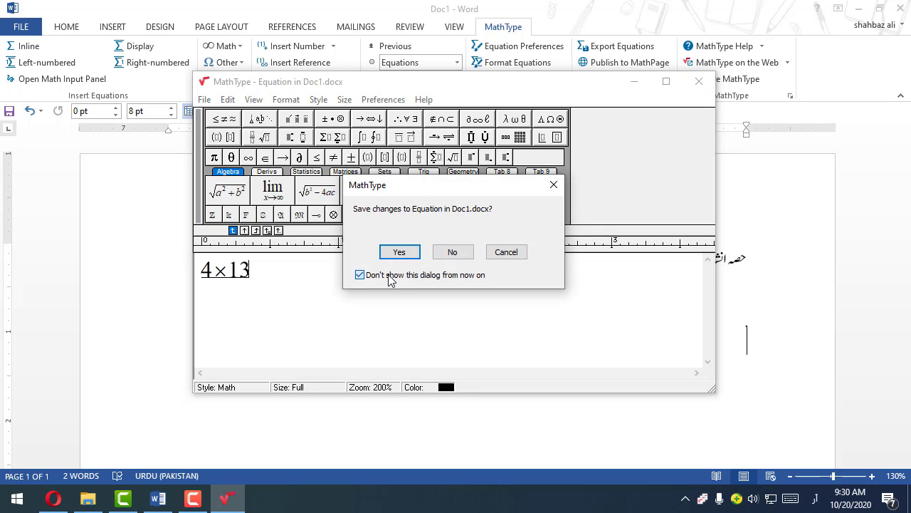
{"action": "left_click", "coordinate": [401, 252]}
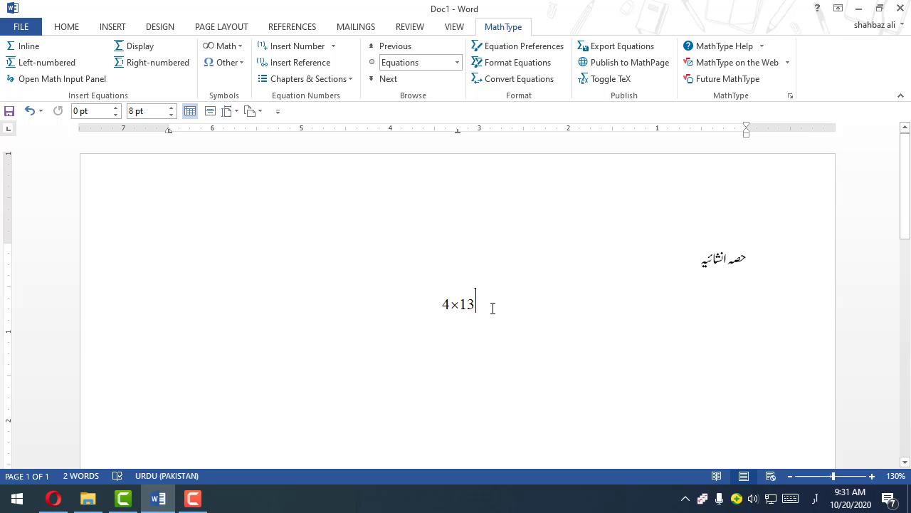
Step: Pull the 4×13 equation up onto the "حصہ انشائیہ" heading line and add a blank line below it
{"action": "key", "text": "BackSpace"}
{"action": "key", "text": "BackSpace"}
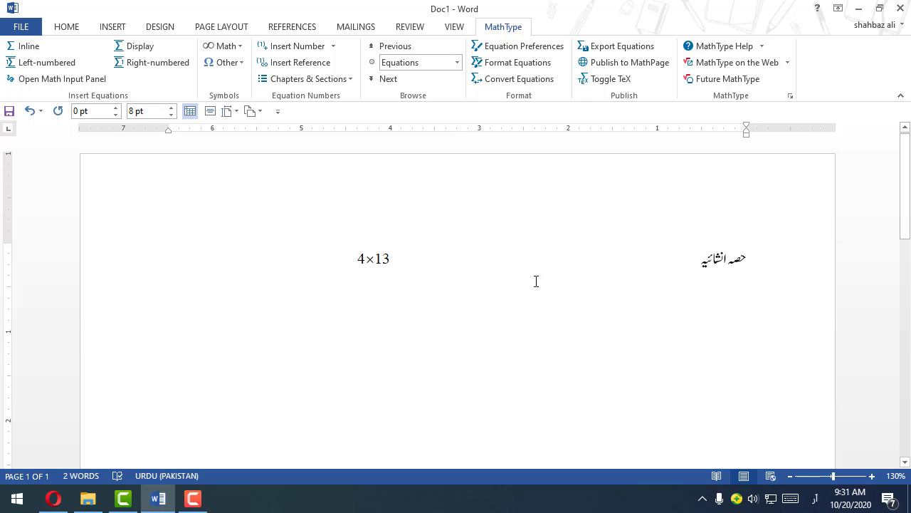
{"action": "left_click", "coordinate": [345, 271]}
{"action": "key", "text": "Return"}
{"action": "scroll", "coordinate": [354, 290], "scroll_direction": "down", "scroll_amount": 3}
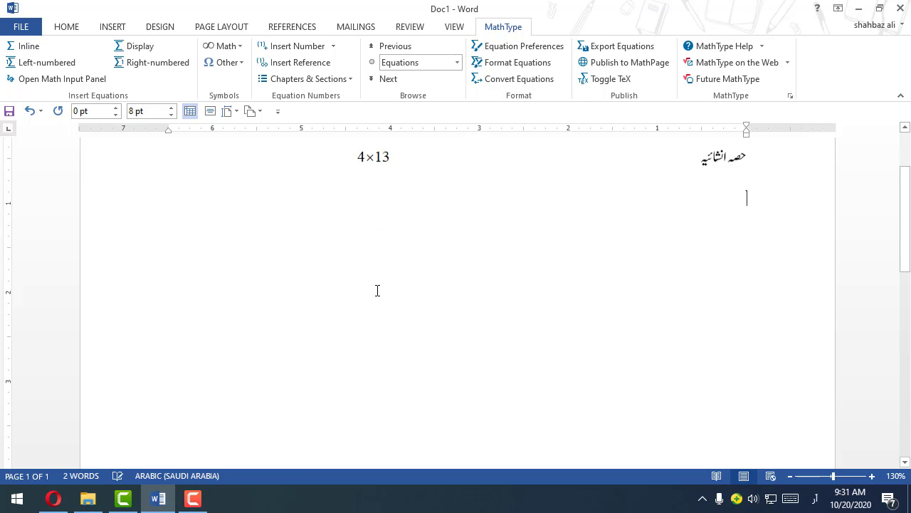
{"action": "scroll", "coordinate": [377, 291], "scroll_direction": "up", "scroll_amount": 2}
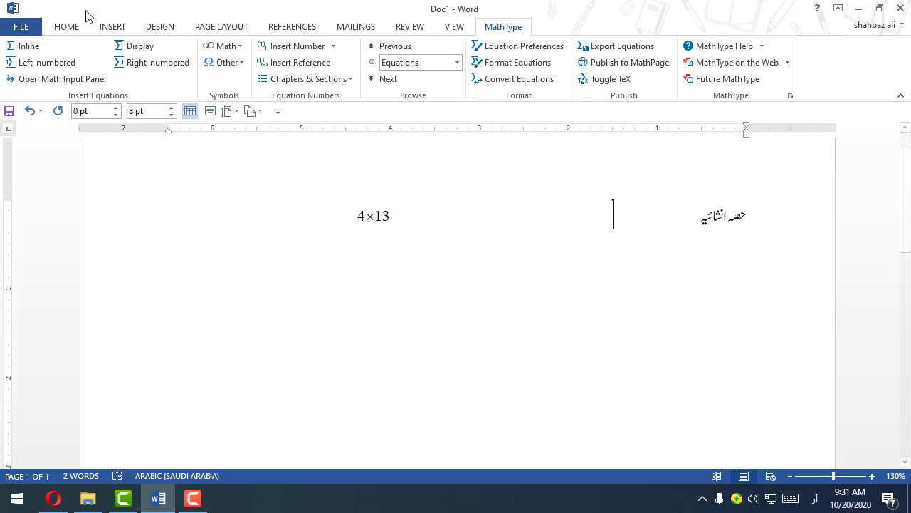
Step: Center the heading line and remove extra spacing between "حصہ انشائیہ" and the 4×13 equation
{"action": "left_click", "coordinate": [77, 27]}
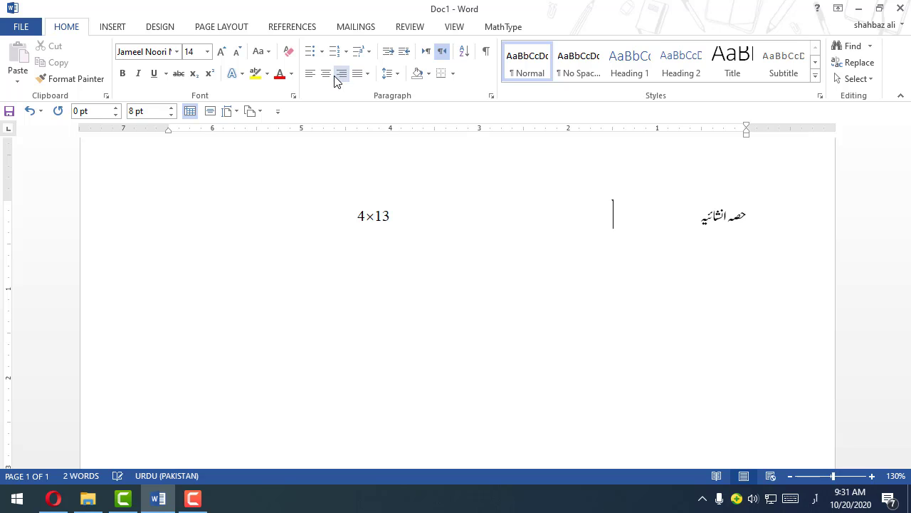
{"action": "left_click_drag", "start_coordinate": [748, 218], "coordinate": [691, 220]}
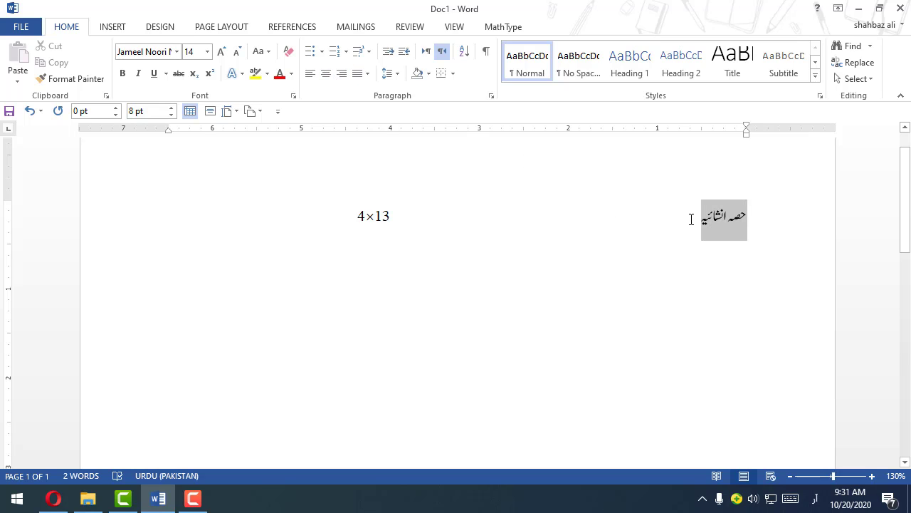
{"action": "left_click", "coordinate": [325, 74]}
{"action": "left_click", "coordinate": [457, 227]}
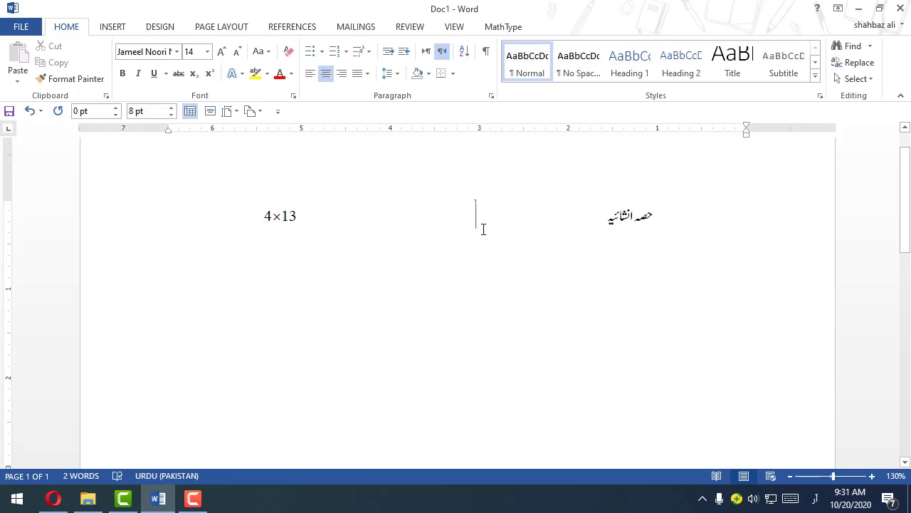
{"action": "key", "text": "Delete"}
{"action": "key", "text": "Delete"}
{"action": "key", "text": "Delete"}
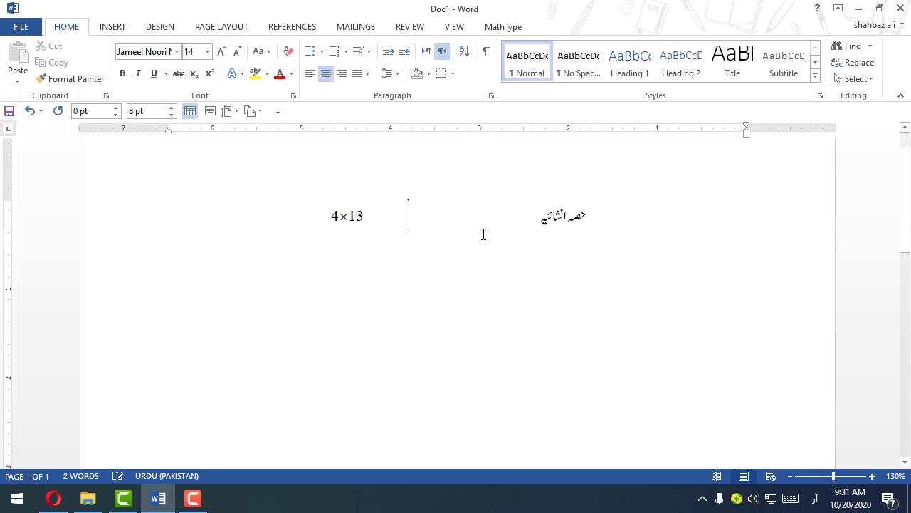
Step: Try black shading on the selected heading text and equation, then undo it
{"action": "left_click_drag", "start_coordinate": [597, 215], "coordinate": [340, 217]}
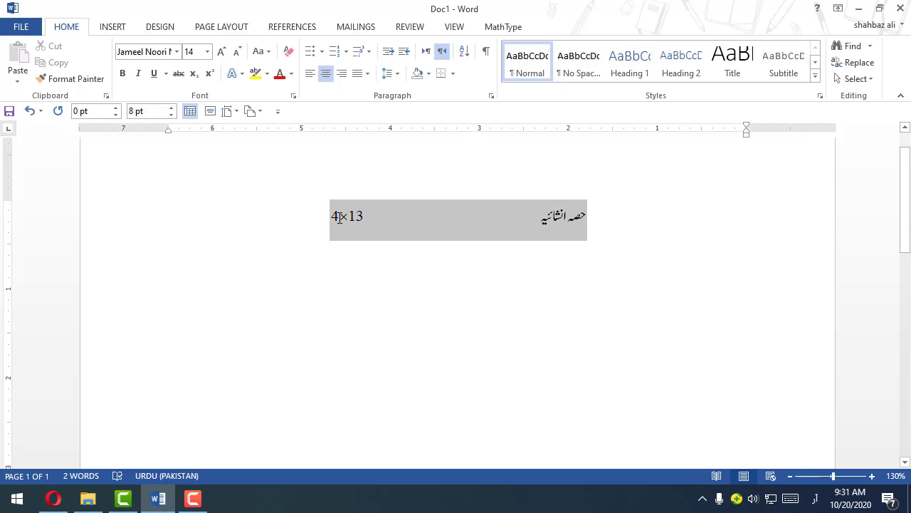
{"action": "left_click", "coordinate": [429, 73]}
{"action": "left_click", "coordinate": [429, 105]}
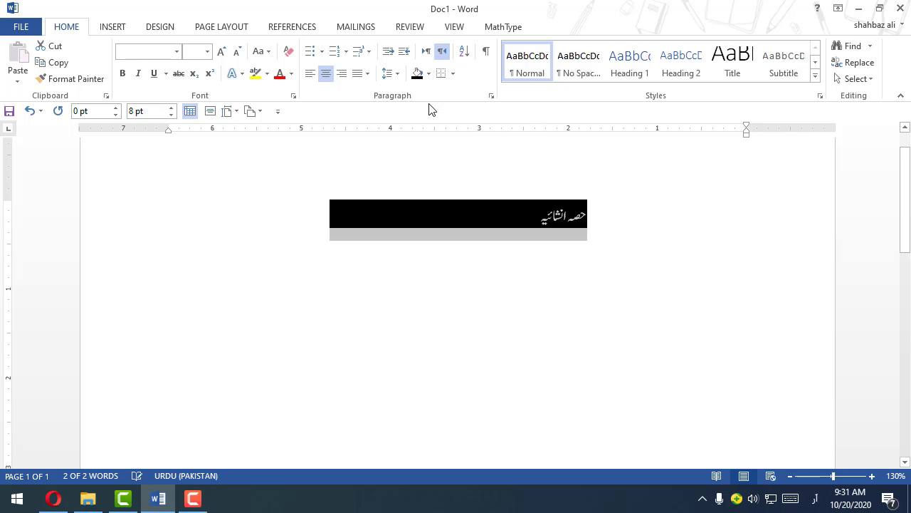
{"action": "left_click", "coordinate": [456, 223]}
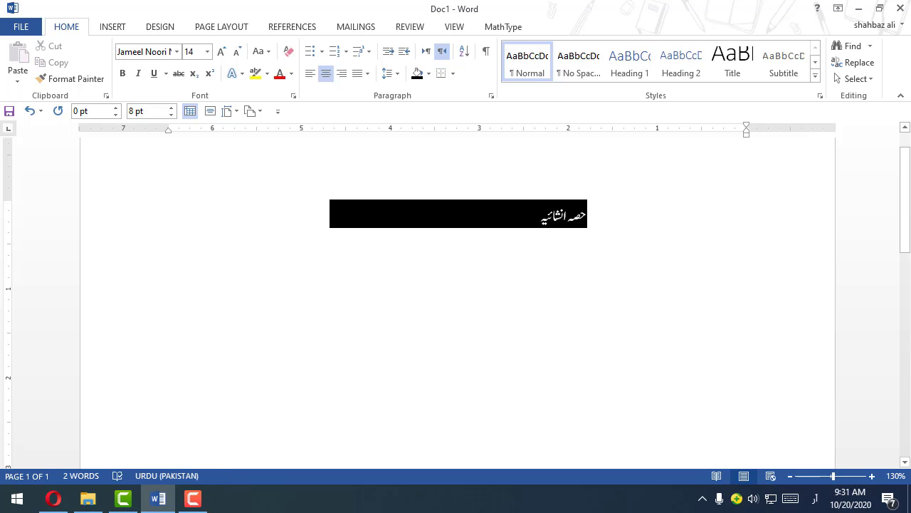
{"action": "key", "text": "ctrl+z"}
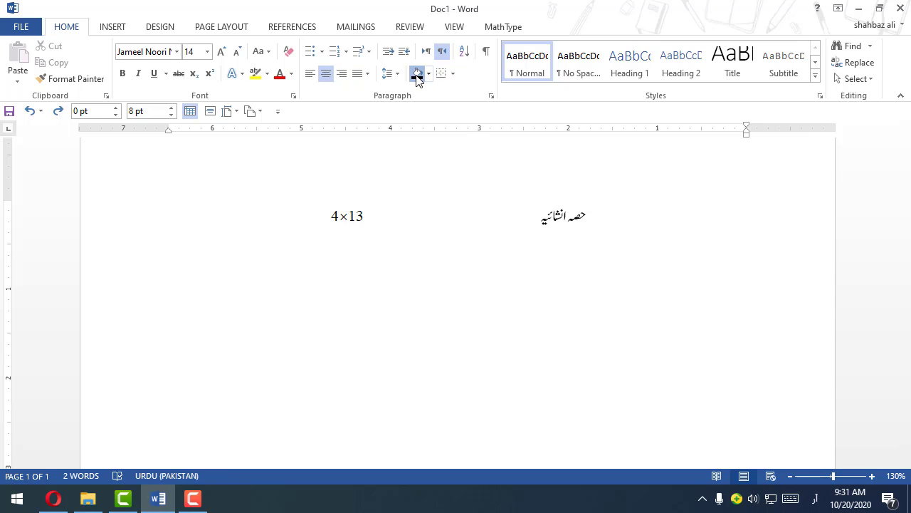
Step: Shade the full width of the heading line black and set its font color to white
{"action": "left_click", "coordinate": [417, 74]}
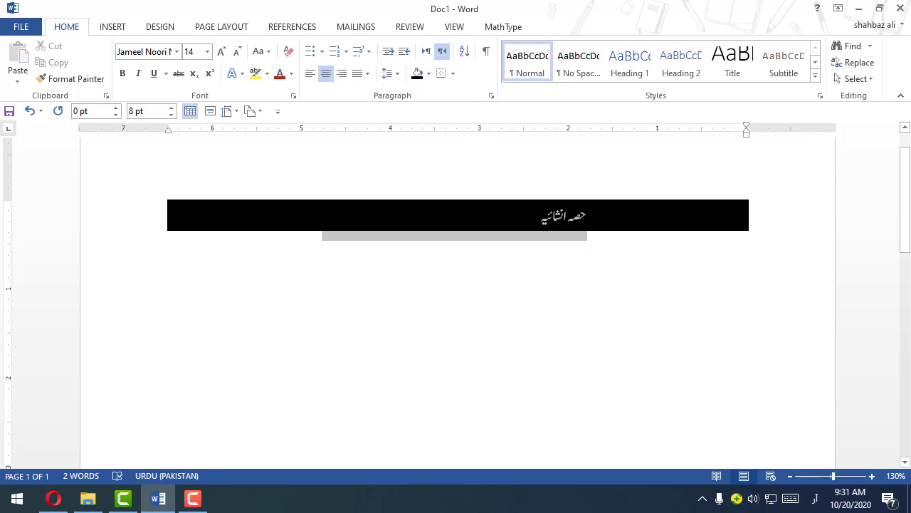
{"action": "left_click_drag", "start_coordinate": [590, 216], "coordinate": [229, 212]}
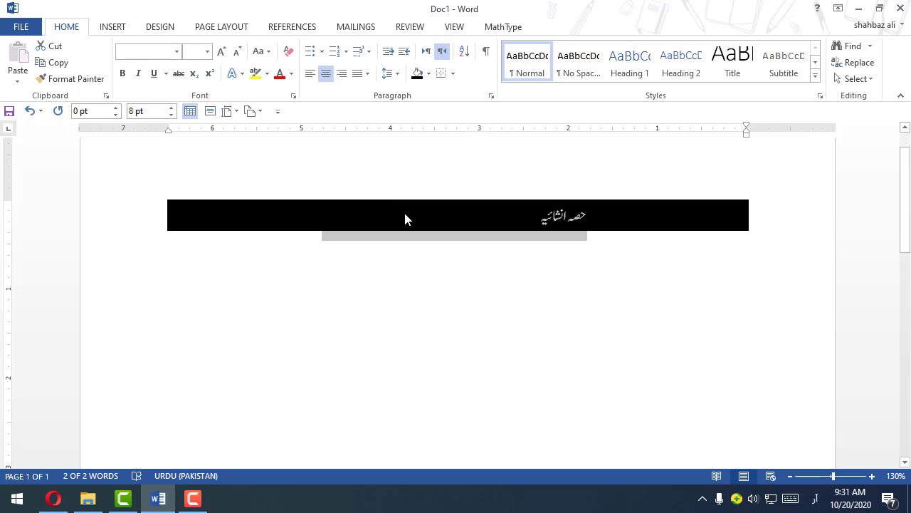
{"action": "left_click", "coordinate": [292, 74]}
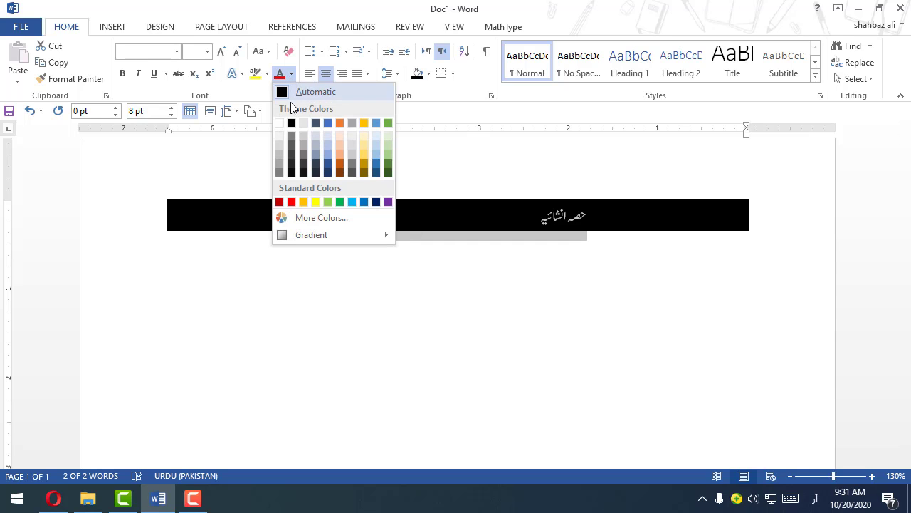
{"action": "left_click", "coordinate": [279, 122]}
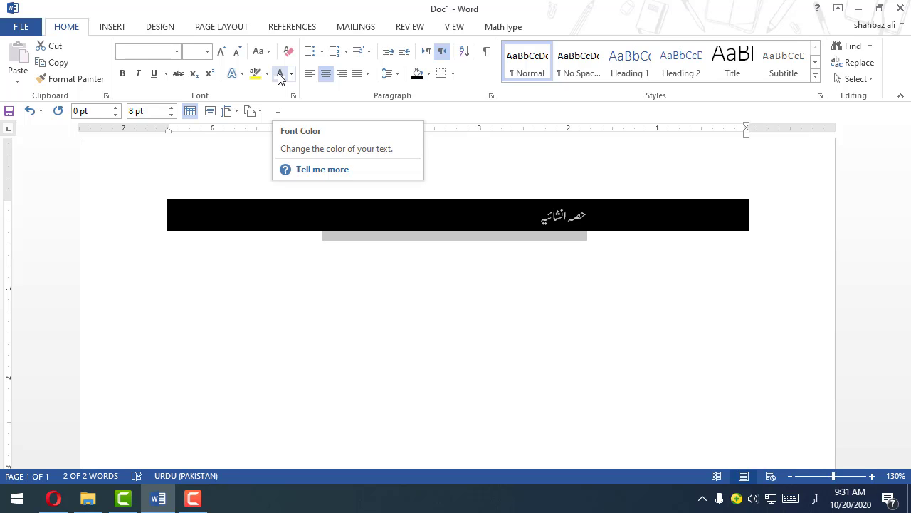
{"action": "left_click", "coordinate": [568, 216]}
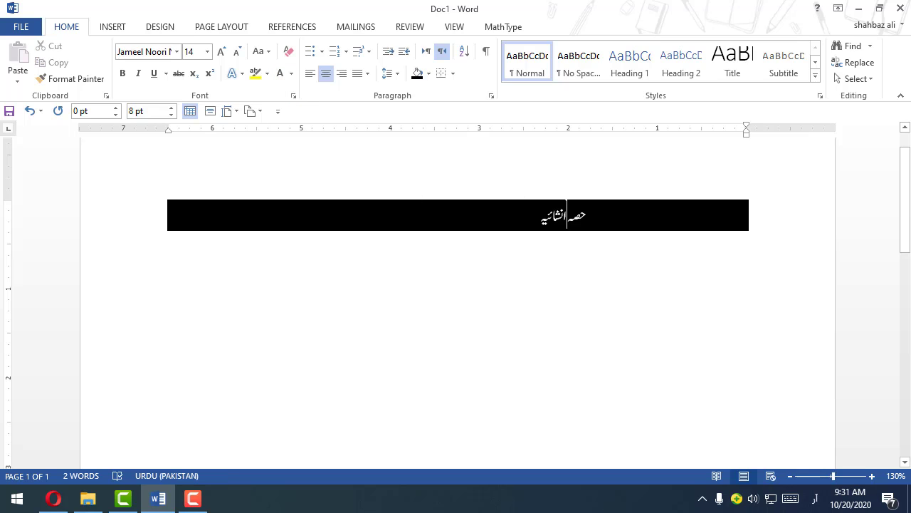
Step: Change the color of the 4×13 equation to white in MathType and place the cursor on the line below the heading
{"action": "left_click_drag", "start_coordinate": [541, 217], "coordinate": [562, 216]}
{"action": "left_click", "coordinate": [351, 218]}
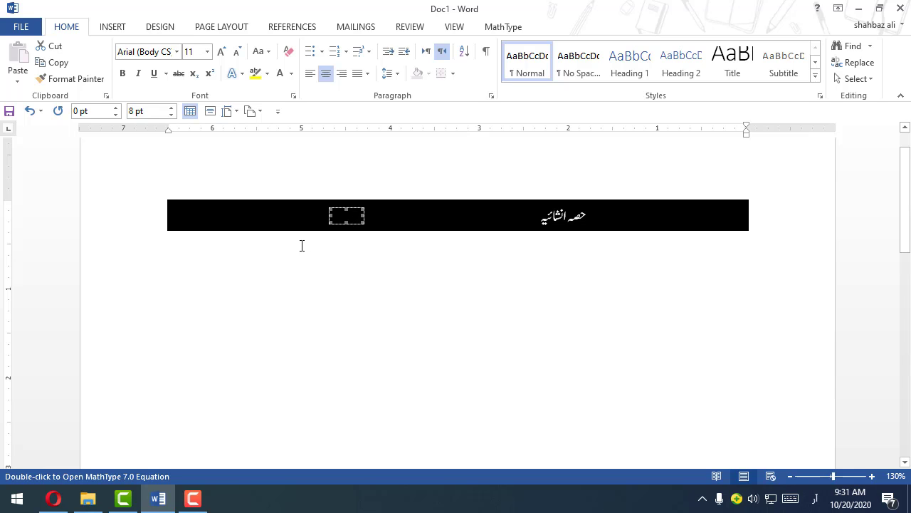
{"action": "double_click", "coordinate": [349, 219]}
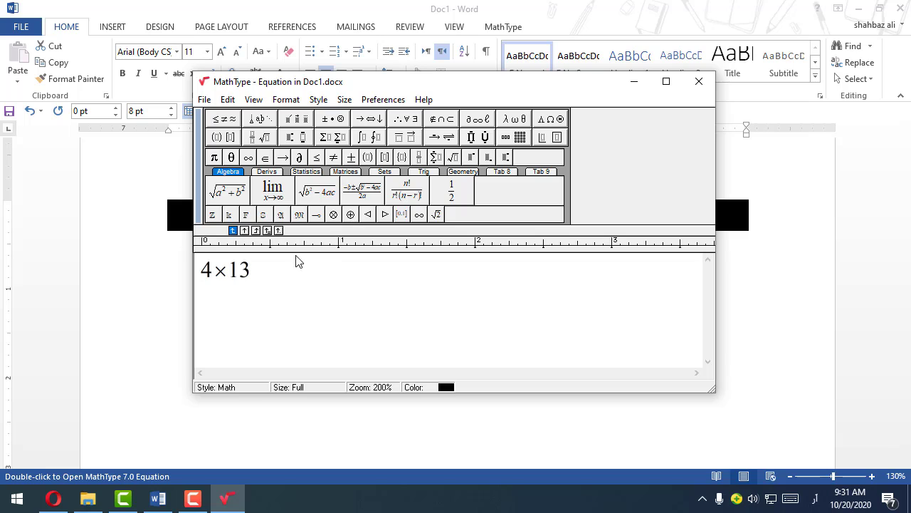
{"action": "left_click_drag", "start_coordinate": [240, 284], "coordinate": [193, 282]}
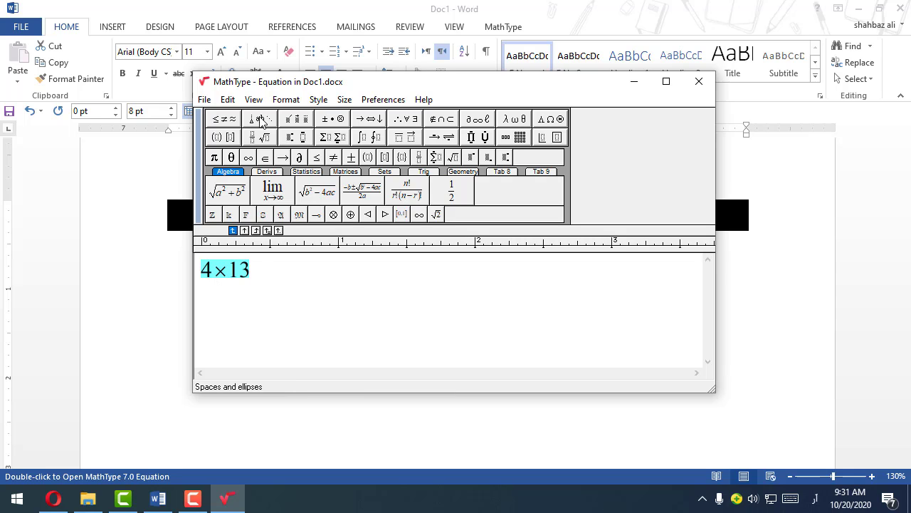
{"action": "left_click", "coordinate": [227, 99]}
{"action": "mouse_move", "coordinate": [278, 104]}
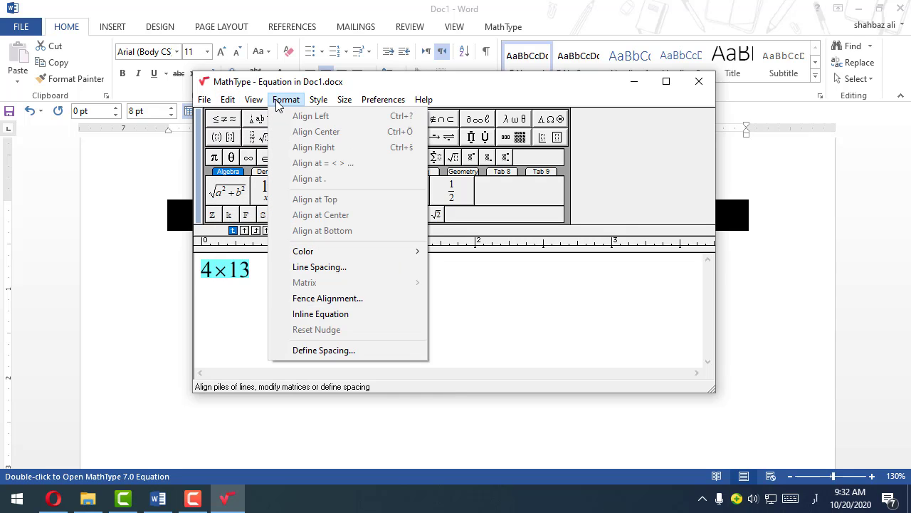
{"action": "mouse_move", "coordinate": [354, 254]}
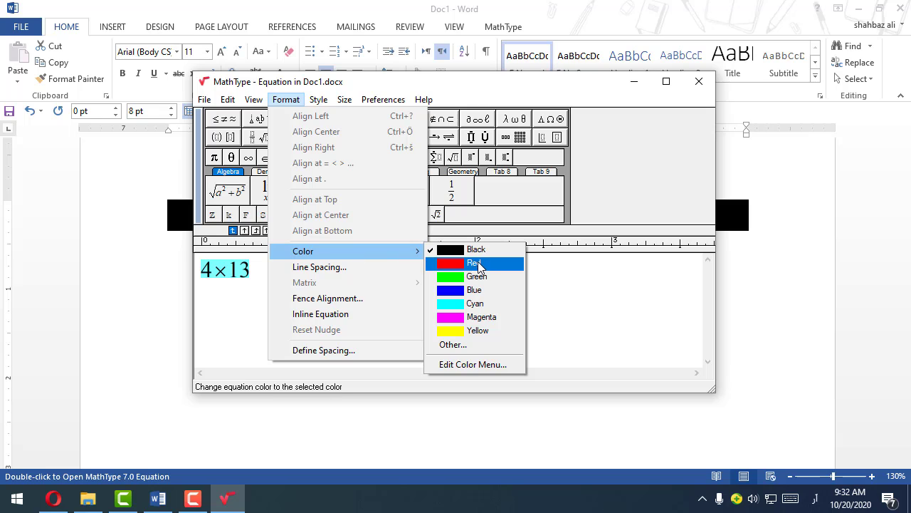
{"action": "left_click", "coordinate": [453, 347]}
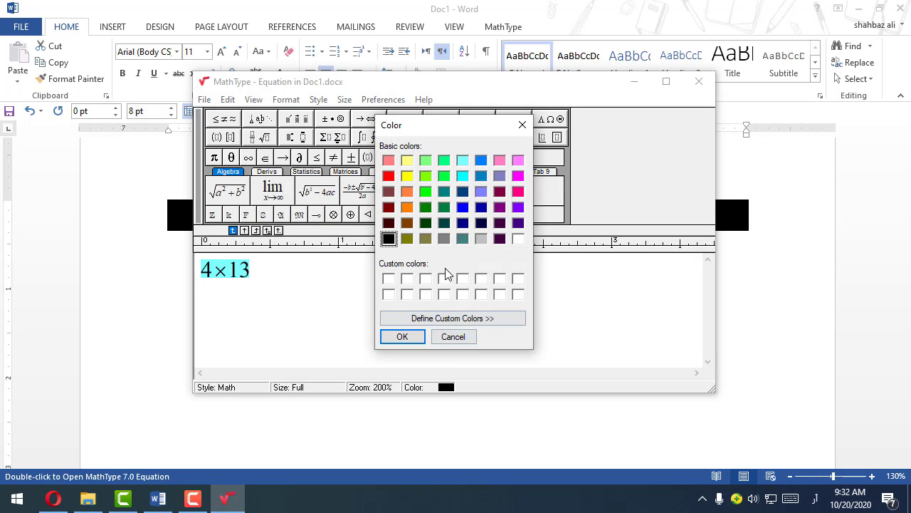
{"action": "left_click", "coordinate": [519, 240]}
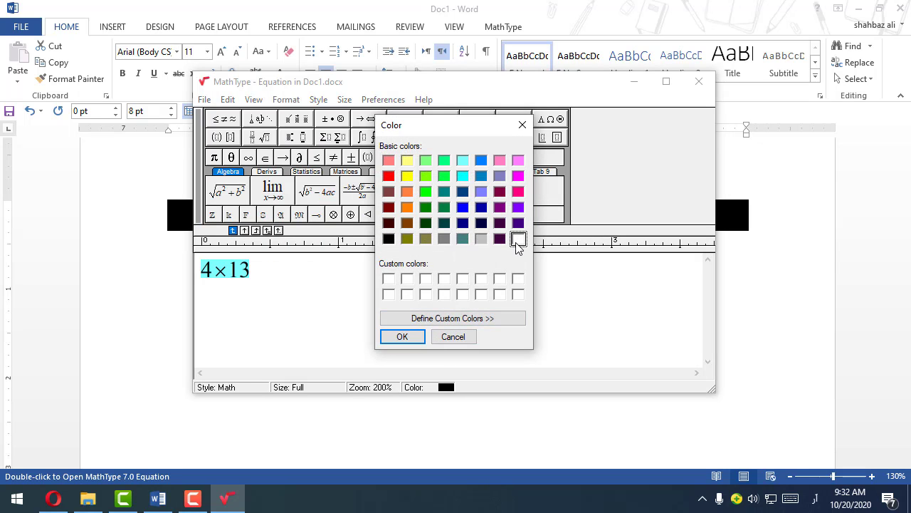
{"action": "left_click", "coordinate": [403, 336]}
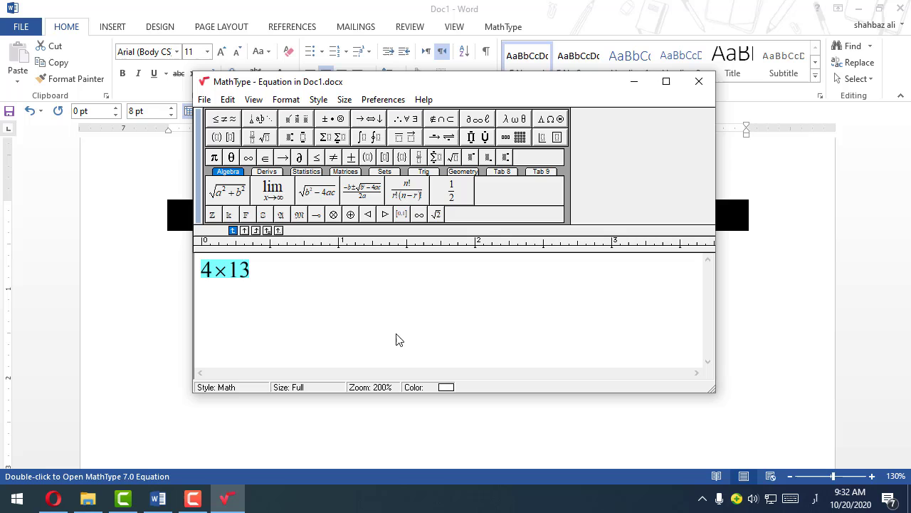
{"action": "left_click", "coordinate": [697, 81]}
{"action": "left_click", "coordinate": [313, 234]}
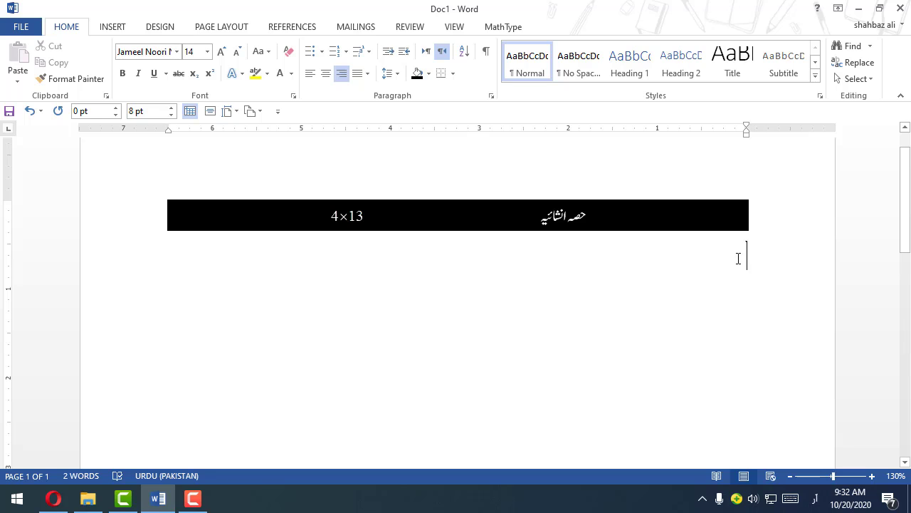
Step: Write "سوال نمبر 1:" below the heading with the Urdu question asking for a frequency table of 5 equal-size classes from last month's distances in kilometres
{"action": "type", "text": "سوال"}
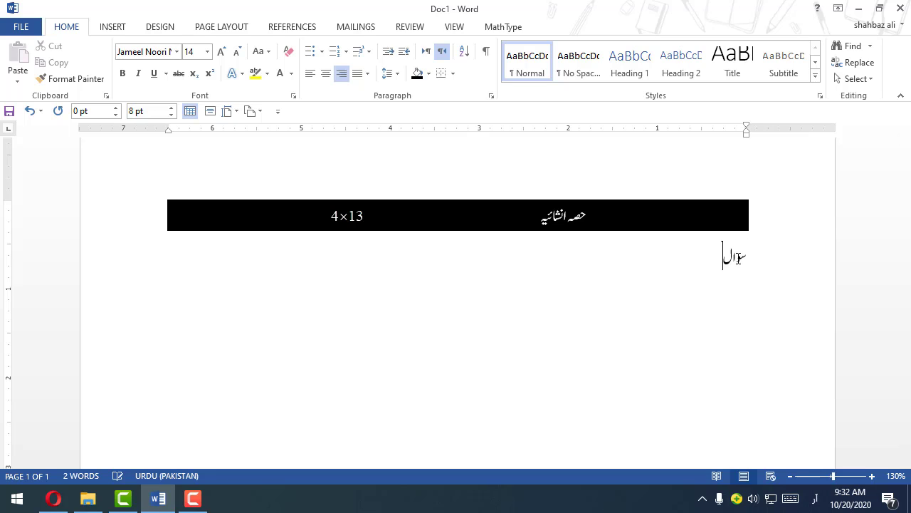
{"action": "type", "text": " نمبر 1: دیا گیا مواد پچھلے ماہ غنی صاحب کے طے کردہ"}
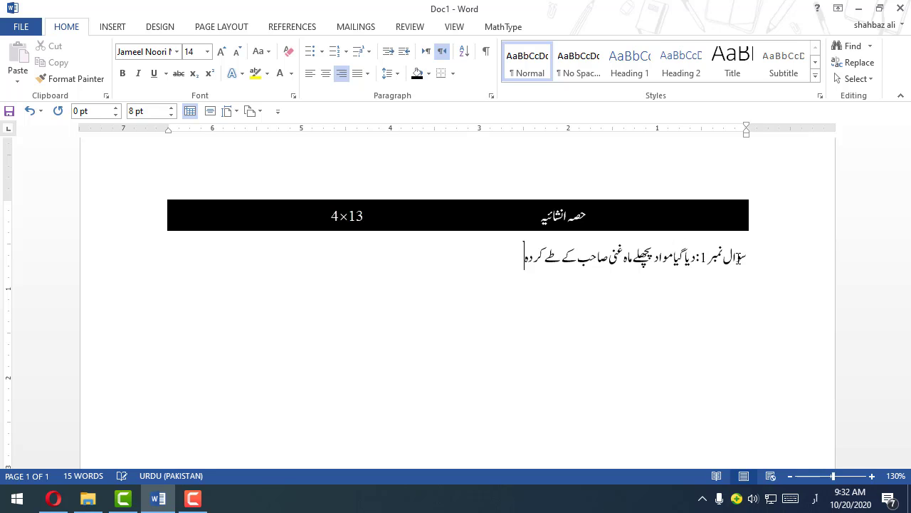
{"action": "type", "text": " فاصلے کو کلومیٹروں میں ظاہر کرتا ہے۔ 5 برابر اسائز کی جماعتوں پر مشتمل فریکوینسی ٹیبل بنائیے۔"}
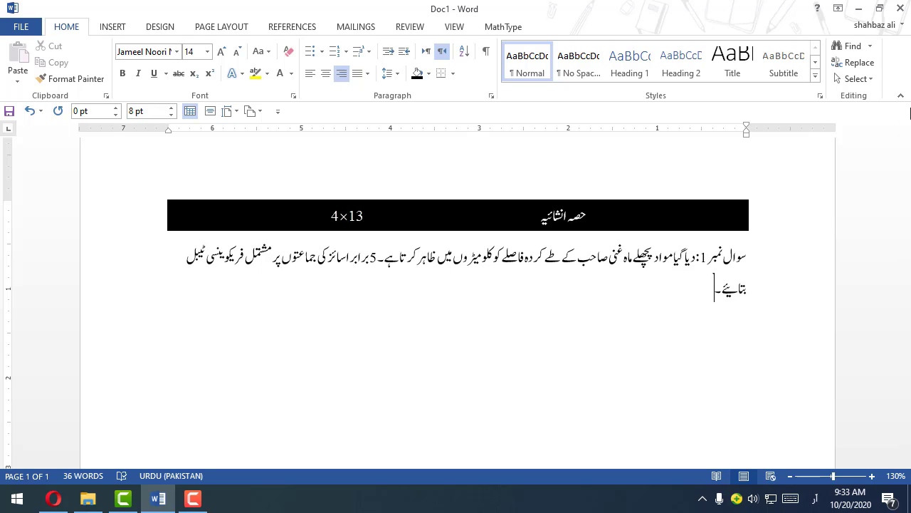
Step: Try entering the data values with Urdu commas after the question 1 text, then delete them
{"action": "type", "text": "90،20،45،60،32،98،45،14،6،"}
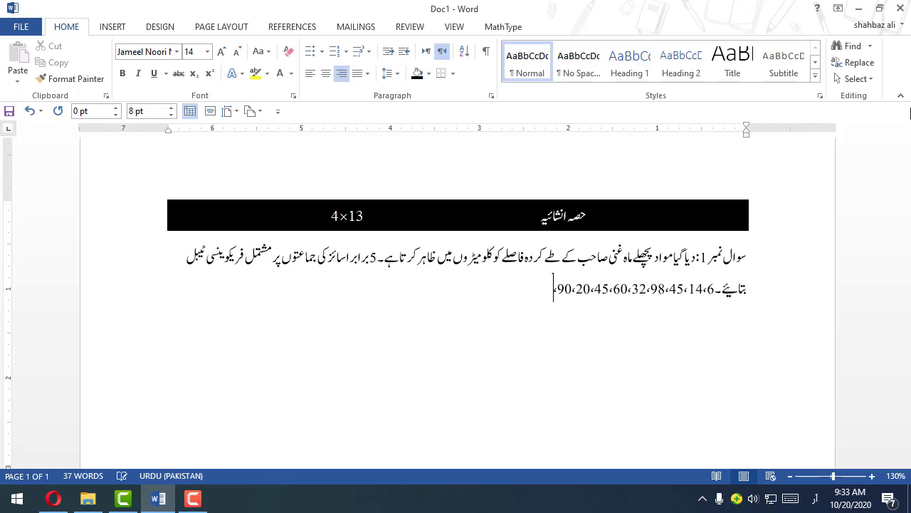
{"action": "type", "text": "1،47،89،645،"}
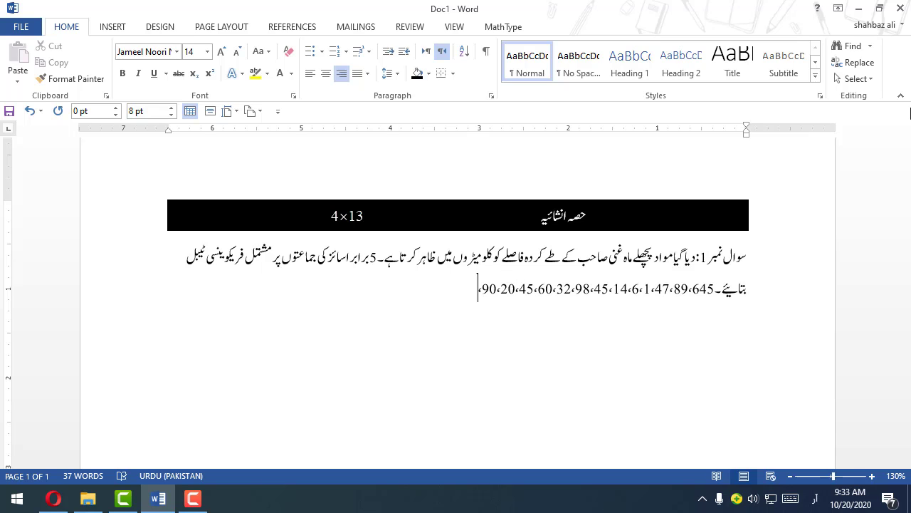
{"action": "key", "text": "Return"}
{"action": "left_click", "coordinate": [610, 291]}
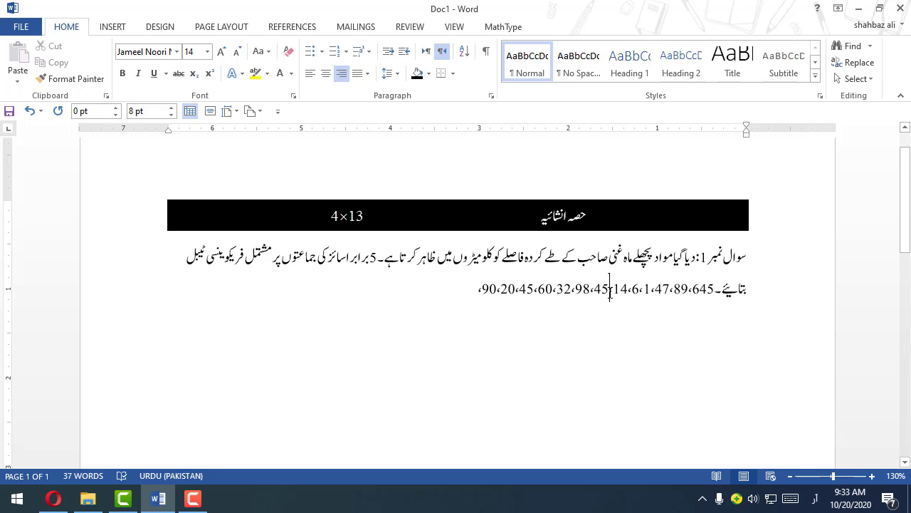
{"action": "double_click", "coordinate": [615, 295]}
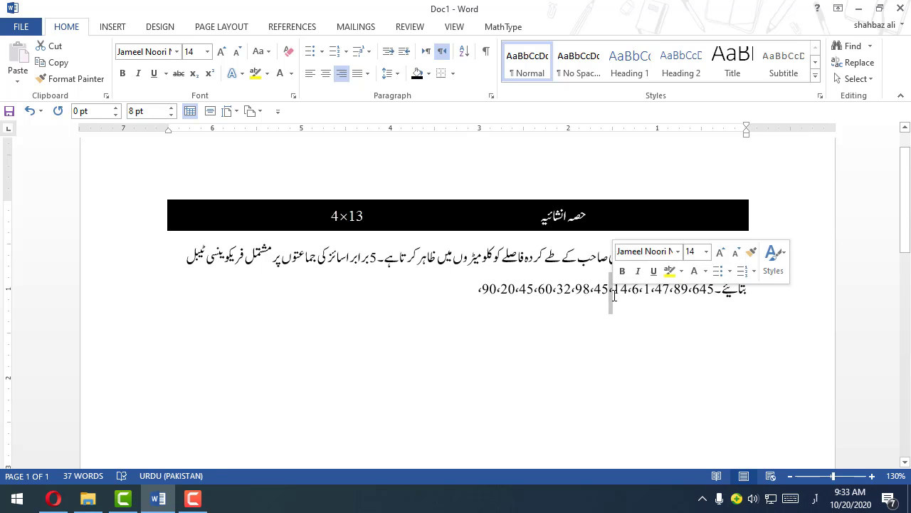
{"action": "left_click", "coordinate": [439, 299]}
{"action": "left_click_drag", "start_coordinate": [454, 290], "coordinate": [485, 301]}
{"action": "key", "text": "Delete"}
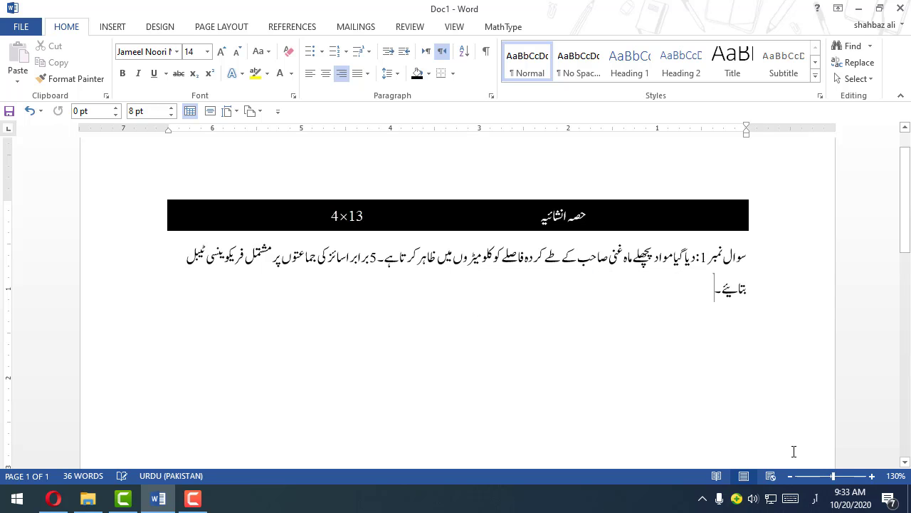
Step: Switch the keyboard to English (United States) and enter 12,32,45,69,8,78,96,52,14,4,14,12,14, after the question 1 text
{"action": "left_click", "coordinate": [816, 506]}
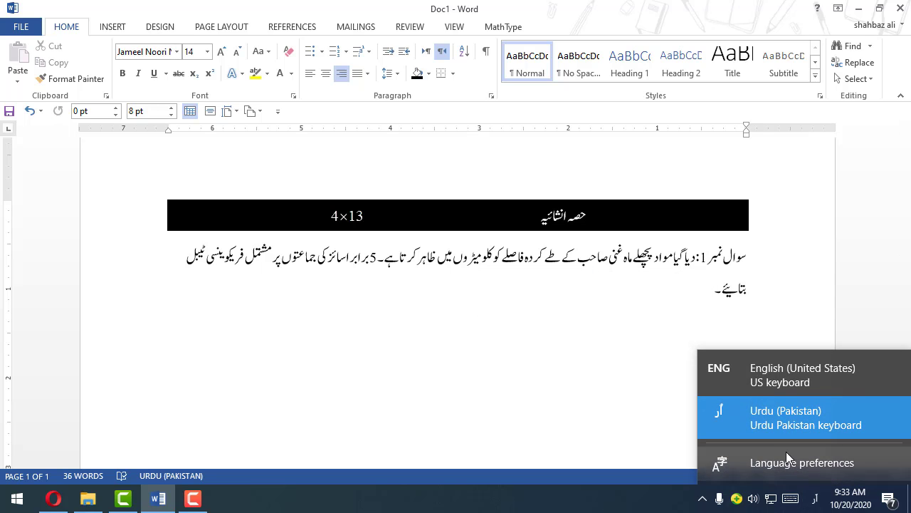
{"action": "left_click", "coordinate": [762, 370]}
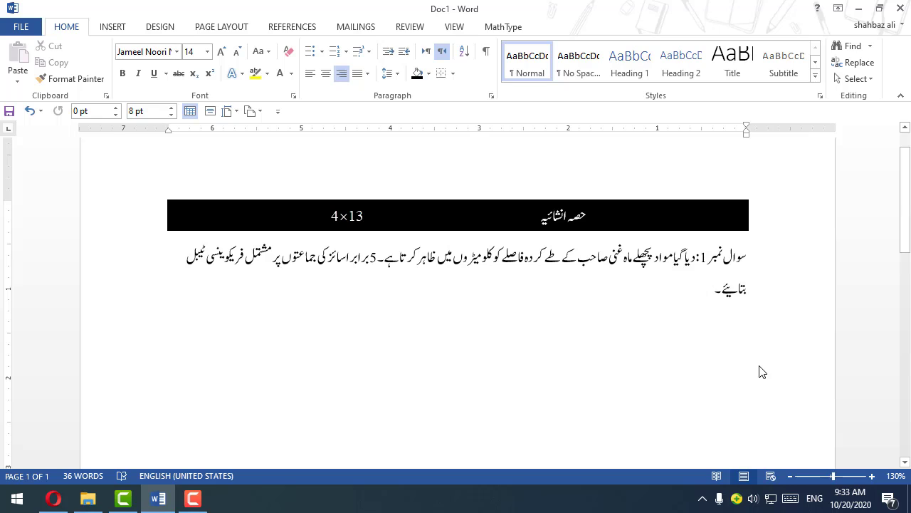
{"action": "type", "text": "12"}
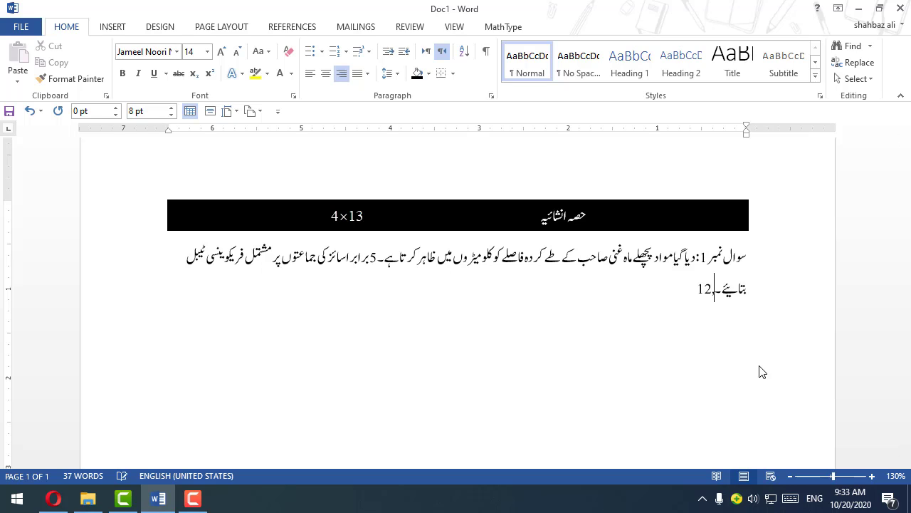
{"action": "type", "text": ",32,45,69,8,"}
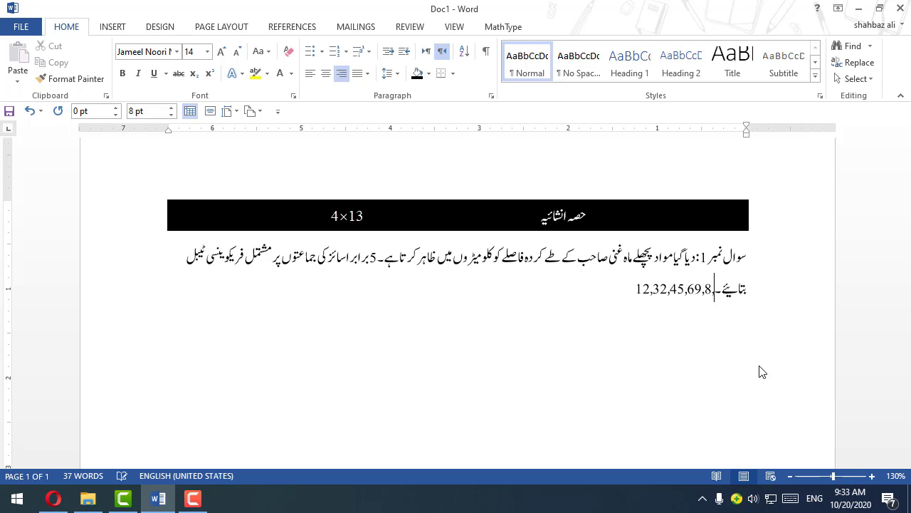
{"action": "type", "text": "78,96"}
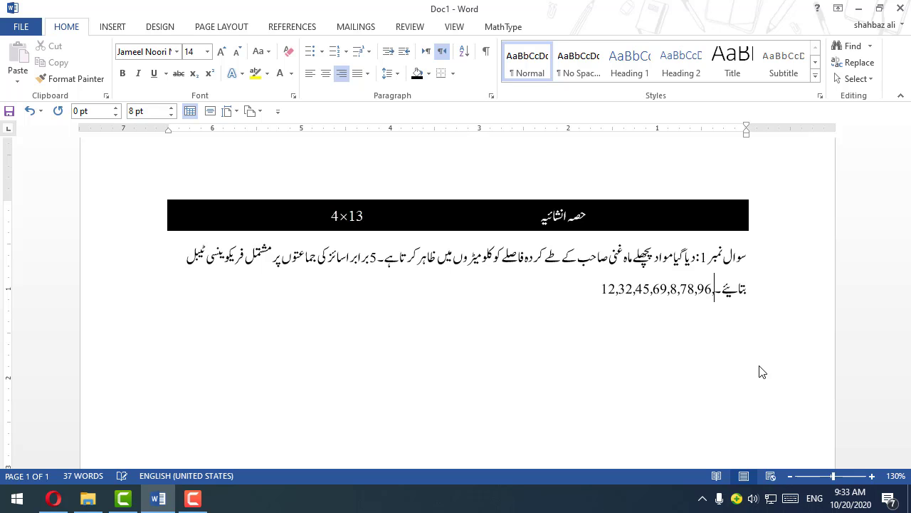
{"action": "type", "text": ",52,14"}
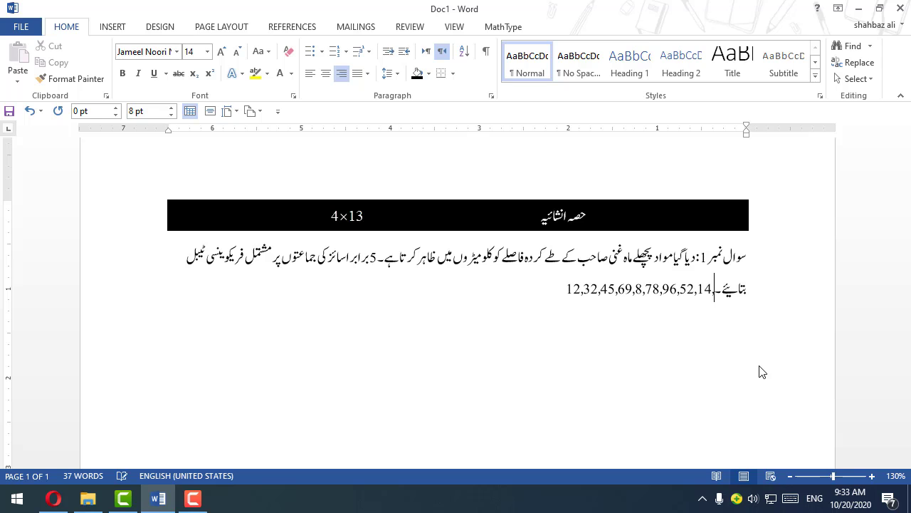
{"action": "type", "text": ",4"}
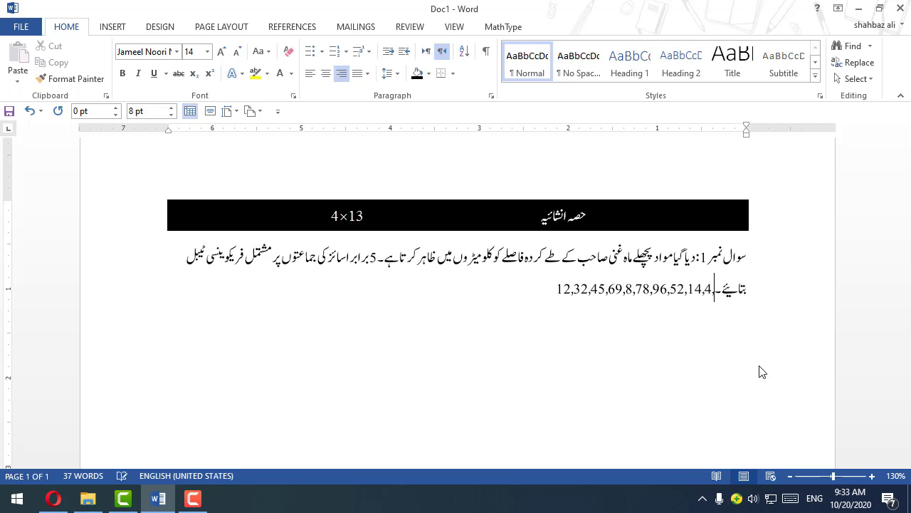
{"action": "type", "text": ",14,12,14"}
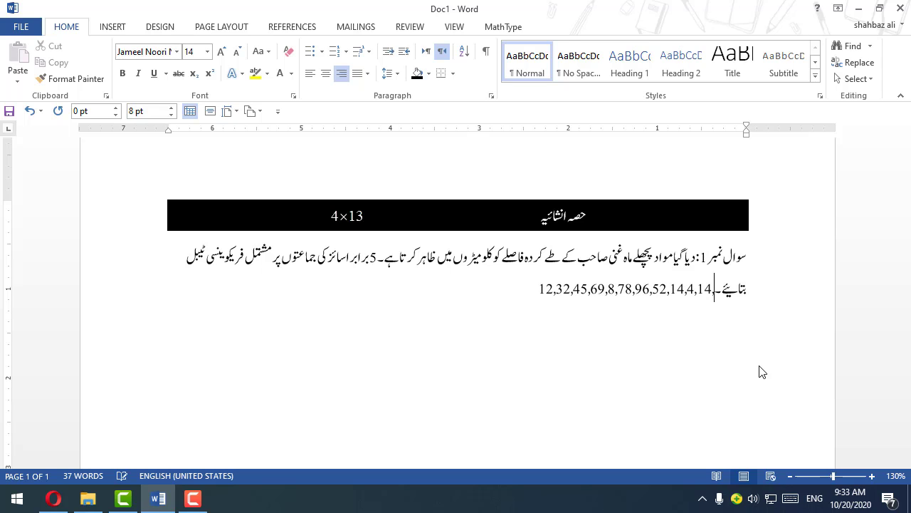
{"action": "type", "text": ","}
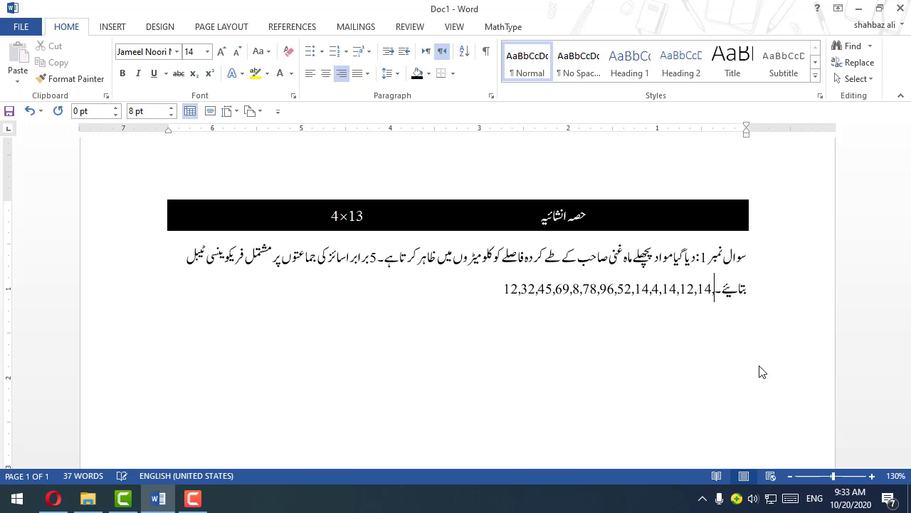
Step: Toggle the keyboard language back and forth between English (United States) and Urdu (Pakistan)
{"action": "left_click", "coordinate": [811, 507]}
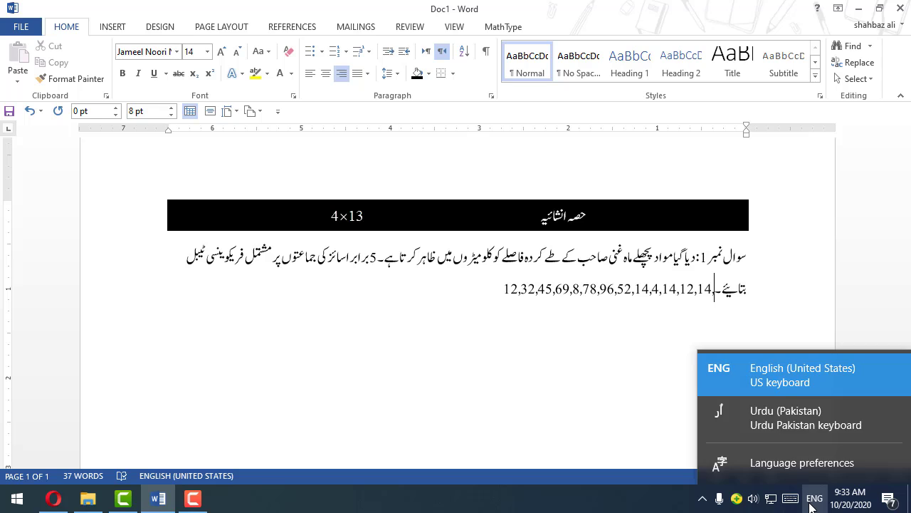
{"action": "left_click", "coordinate": [813, 507]}
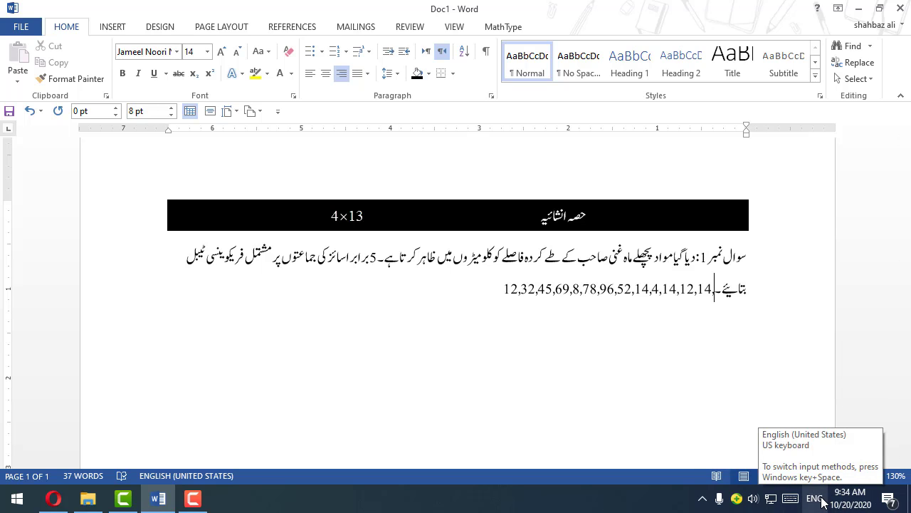
{"action": "key", "text": "super+space"}
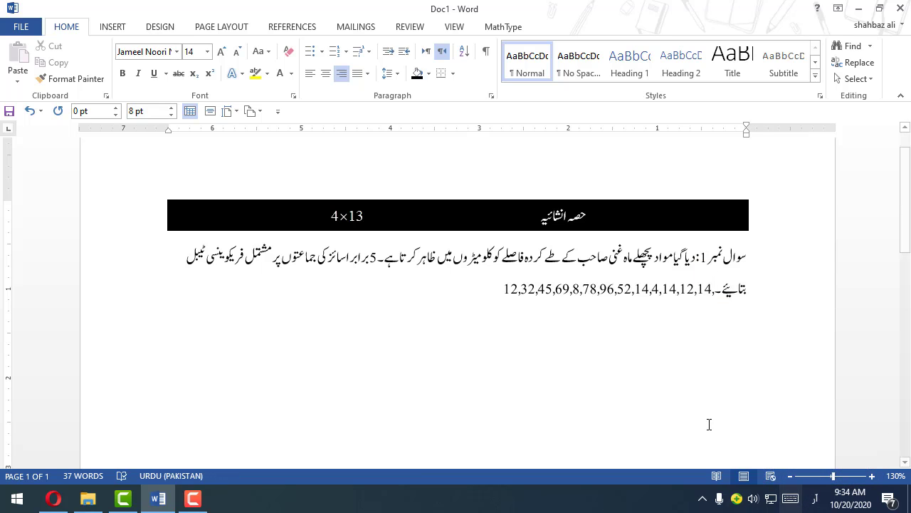
{"action": "key", "text": "super+space"}
{"action": "key", "text": "super+space"}
{"action": "key", "text": "super+space"}
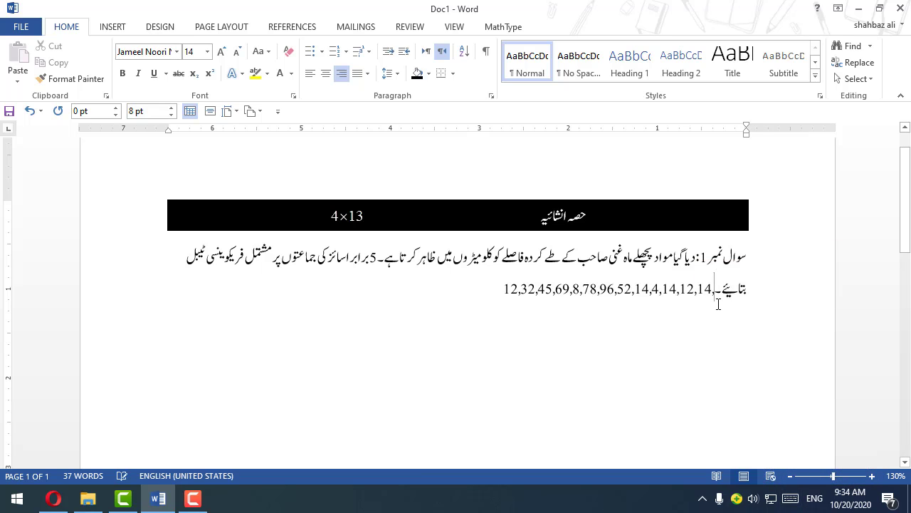
{"action": "key", "text": "super+space"}
{"action": "key", "text": "super+space"}
{"action": "key", "text": "super+space"}
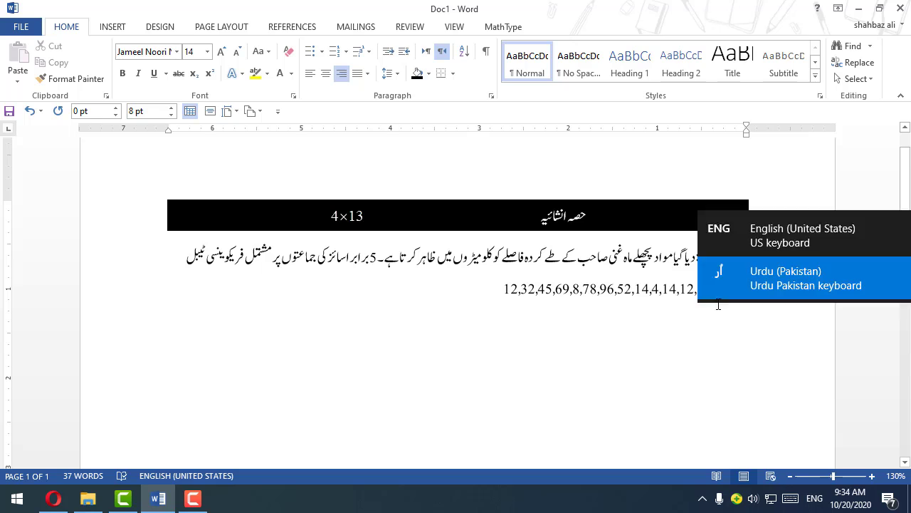
{"action": "key", "text": "super+space"}
{"action": "key", "text": "super+space"}
{"action": "key", "text": "super+space"}
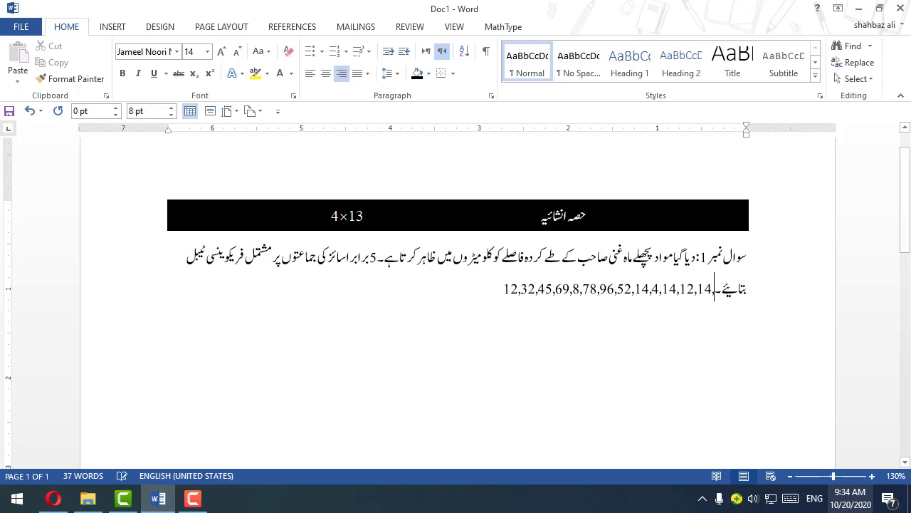
{"action": "key", "text": "alt+shift"}
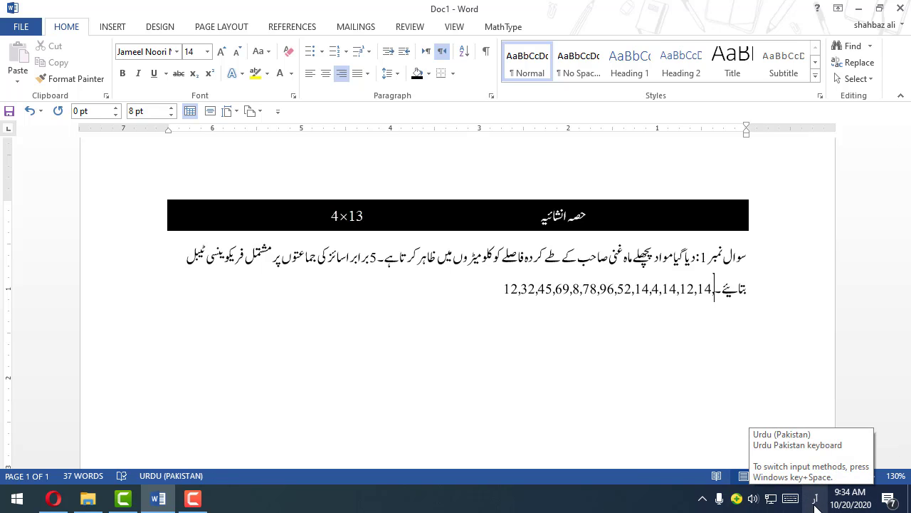
{"action": "key", "text": "alt+shift"}
{"action": "key", "text": "alt+shift"}
{"action": "key", "text": "alt+shift"}
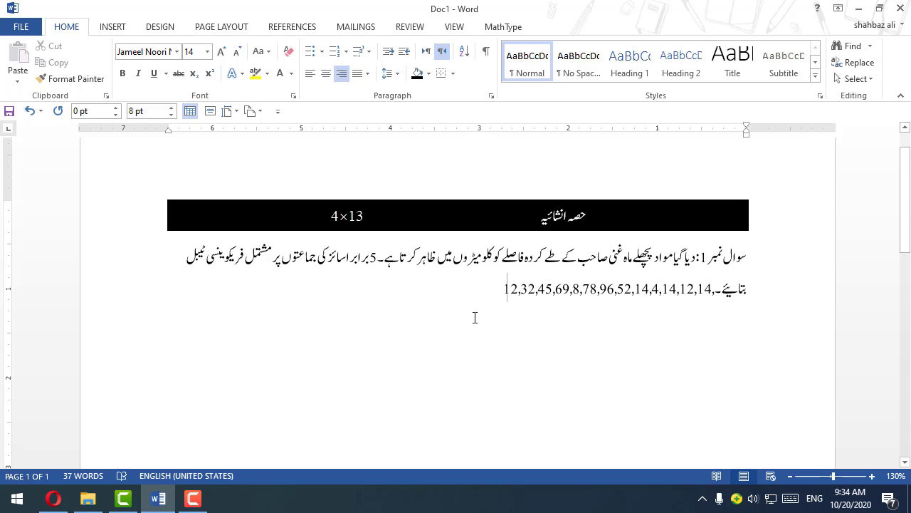
Step: Start a new line after the data values, switch the keyboard to Urdu and write "سوال نمبر 2:"
{"action": "key", "text": "Return"}
{"action": "key", "text": "alt+shift"}
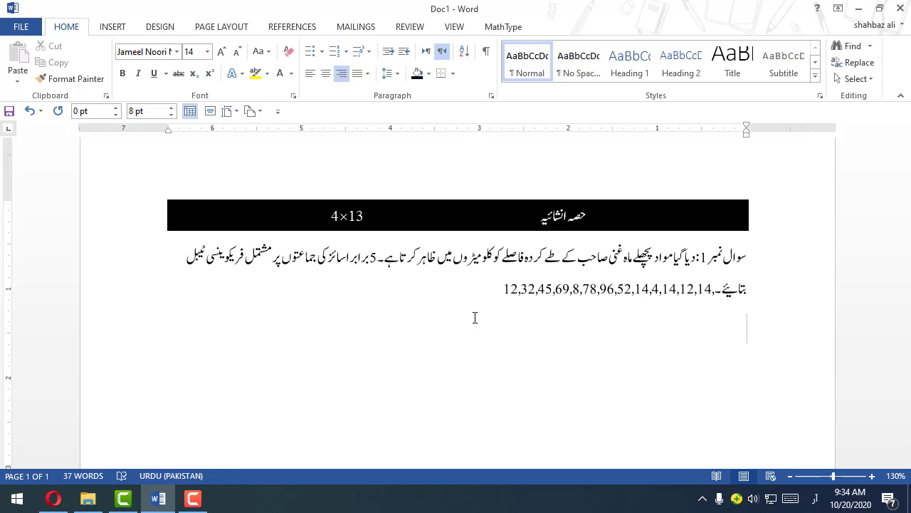
{"action": "type", "text": "سوال نمبر2:"}
Step: Insert a MathType display equation after the question 2 label and switch the keyboard to English (United States)
{"action": "left_click", "coordinate": [503, 28]}
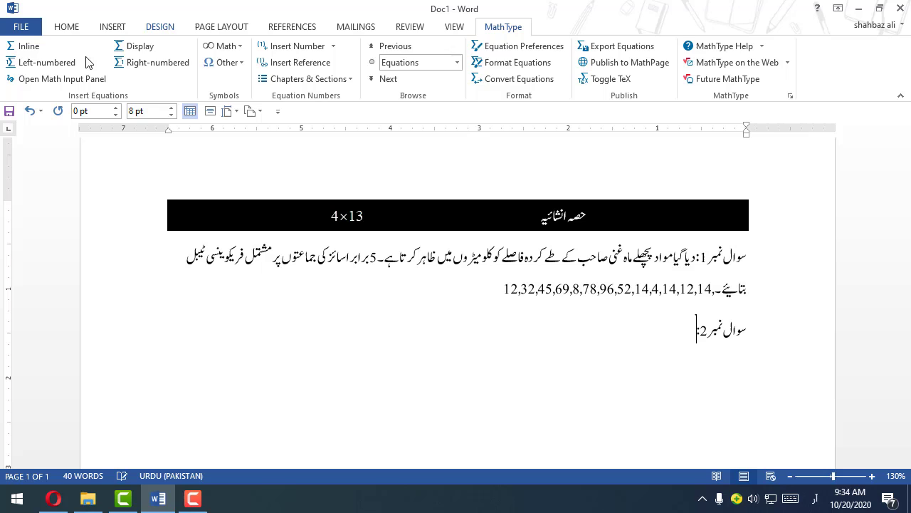
{"action": "left_click", "coordinate": [121, 46]}
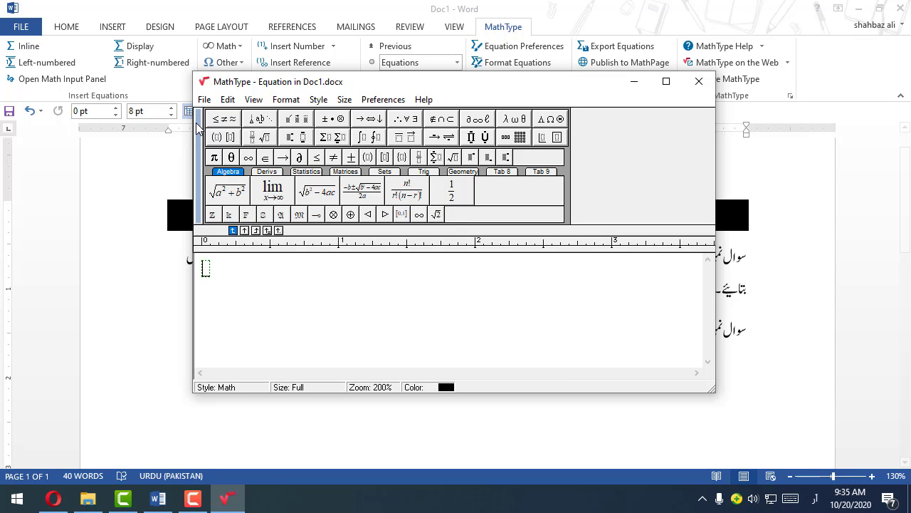
{"action": "left_click", "coordinate": [815, 498]}
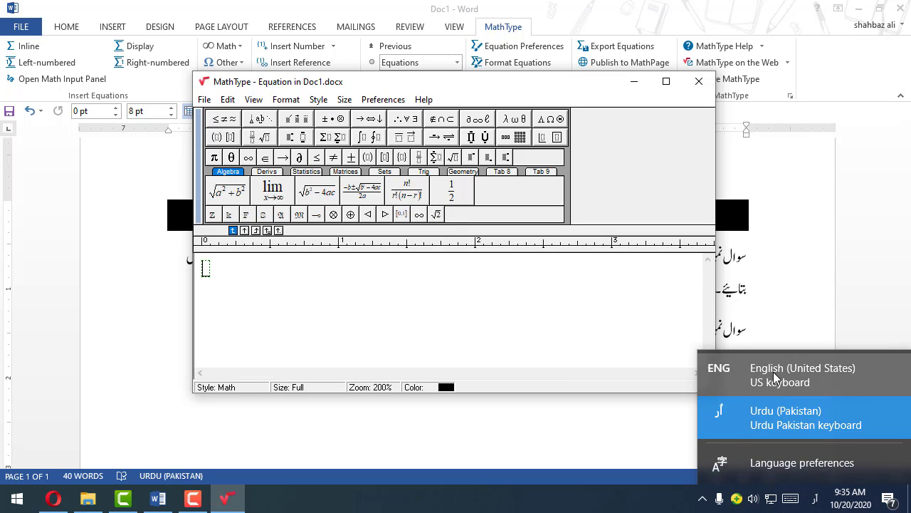
{"action": "left_click", "coordinate": [803, 382]}
Step: Enter the sets A={a,c,e,g} and B={a,b,c,d}, separated by a comma, in the equation
{"action": "type", "text": "A "}
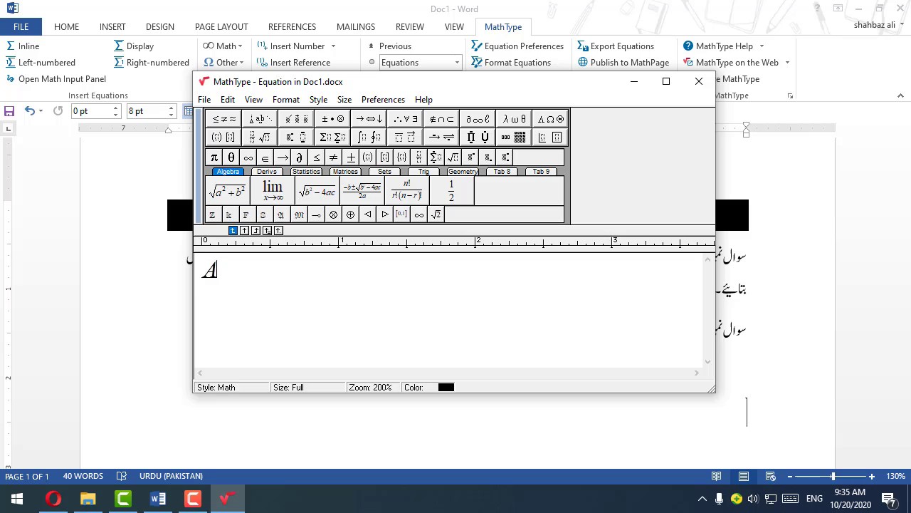
{"action": "type", "text": "="}
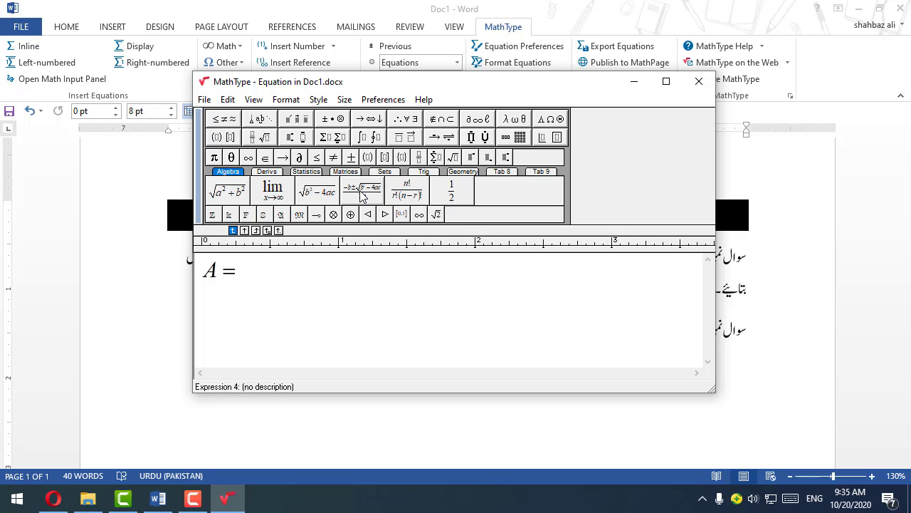
{"action": "type", "text": "{a,b,c,d"}
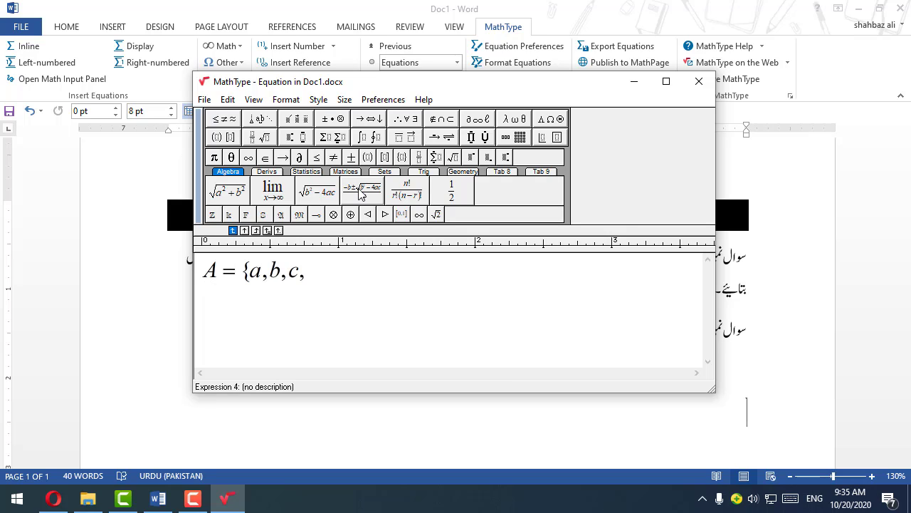
{"action": "key", "text": "BackSpace"}
{"action": "key", "text": "BackSpace"}
{"action": "key", "text": "BackSpace"}
{"action": "key", "text": "BackSpace"}
{"action": "key", "text": "BackSpace"}
{"action": "type", "text": "c,e,g},B={a,b,c,d}C"}
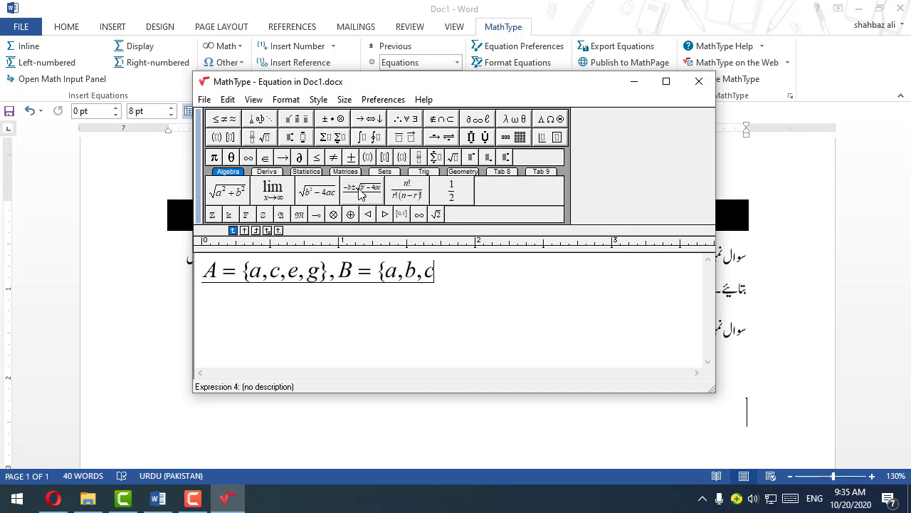
Step: Add the set C={b,d,f,h} after set B in the equation, separated by a comma
{"action": "key", "text": "space"}
{"action": "key", "text": "Return"}
{"action": "key", "text": "BackSpace"}
{"action": "type", "text": ",C={"}
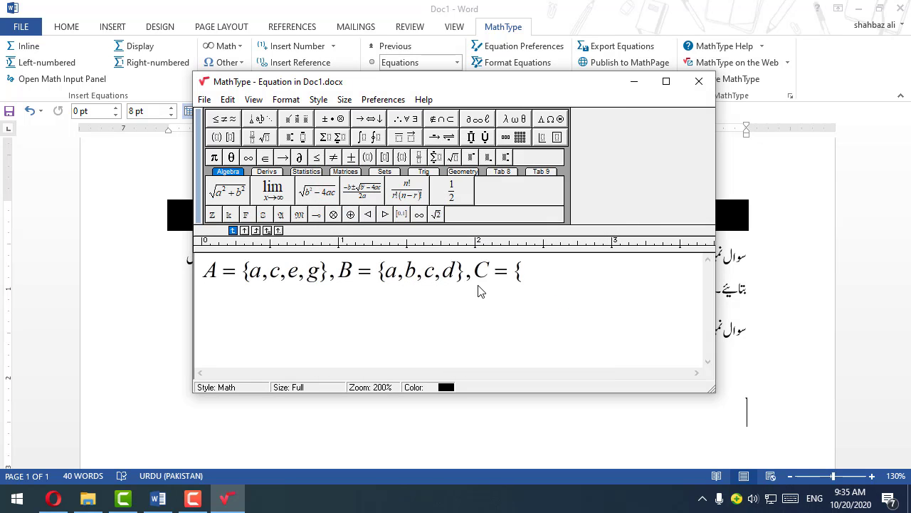
{"action": "type", "text": "b,d,f,h"}
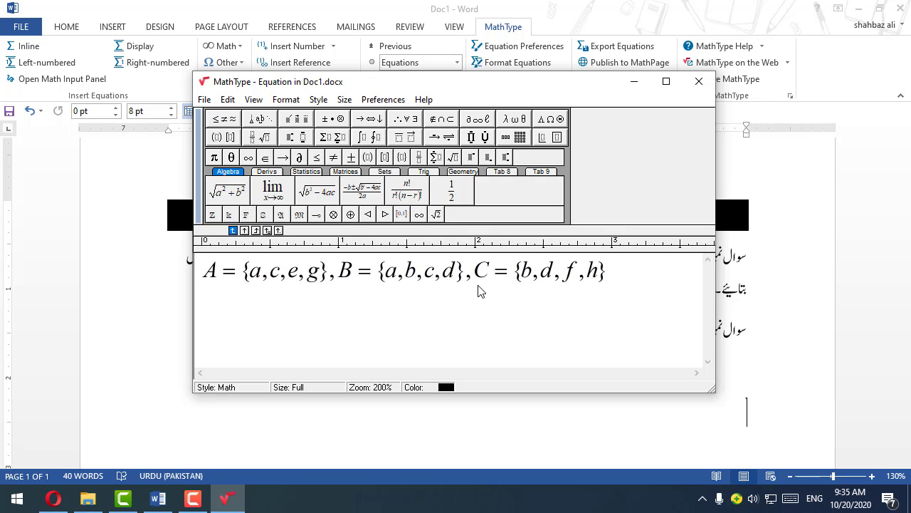
Step: Close the equation editor and join the sets equation to the "سوال نمبر 2:" line, directly after the label
{"action": "left_click", "coordinate": [699, 81]}
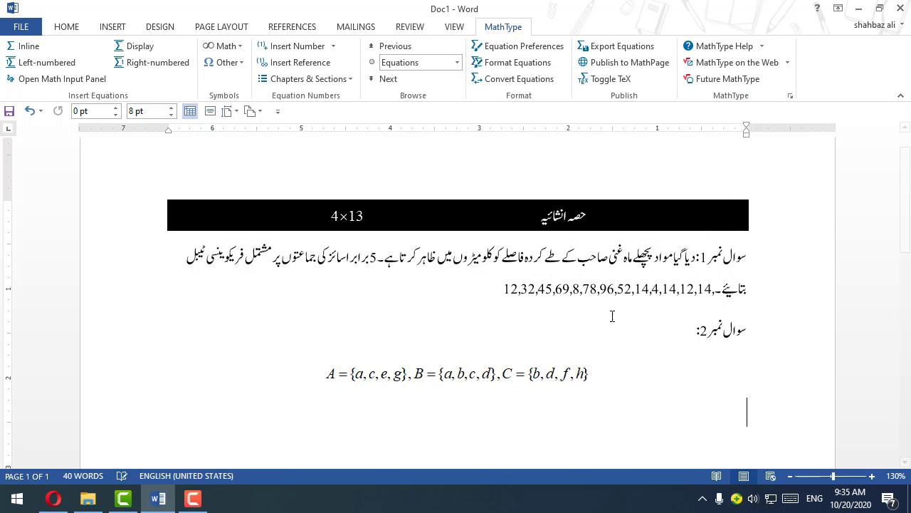
{"action": "left_click", "coordinate": [684, 381]}
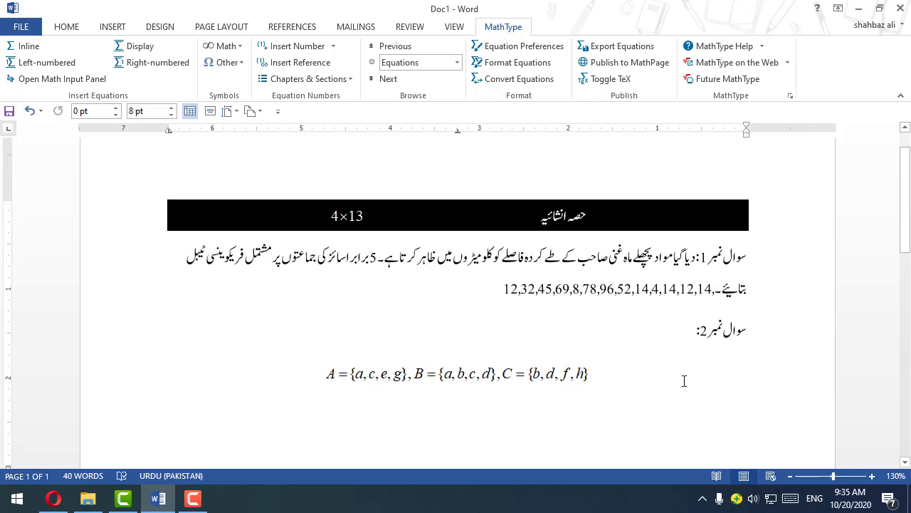
{"action": "key", "text": "BackSpace"}
{"action": "key", "text": "BackSpace"}
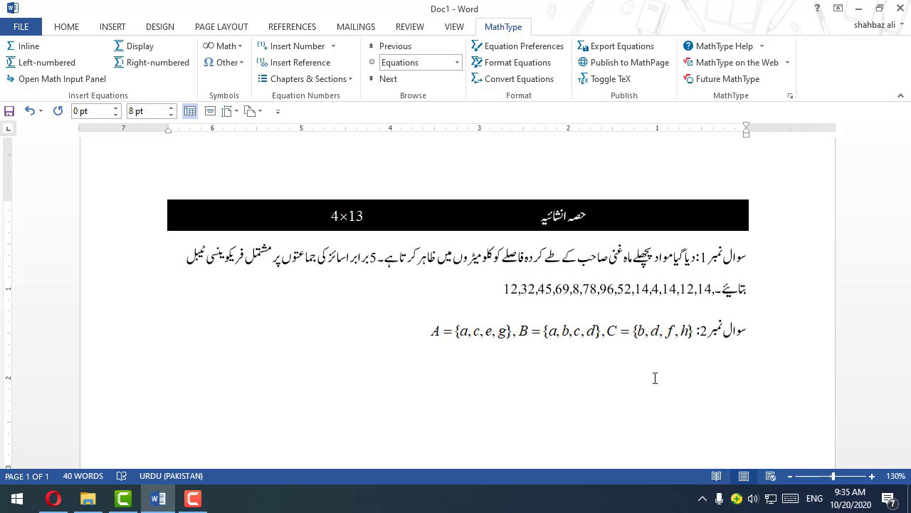
{"action": "key", "text": "Return"}
{"action": "left_click", "coordinate": [678, 335]}
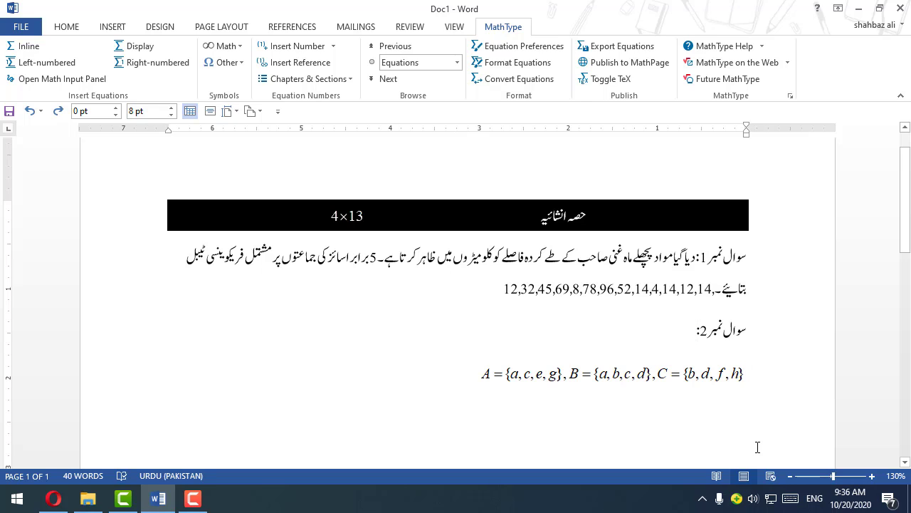
{"action": "key", "text": "Delete"}
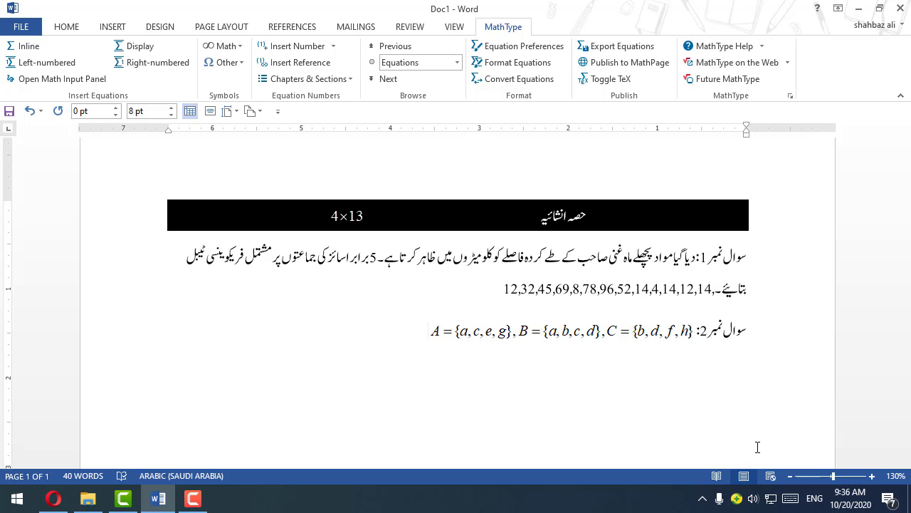
{"action": "type", "text": "tw"}
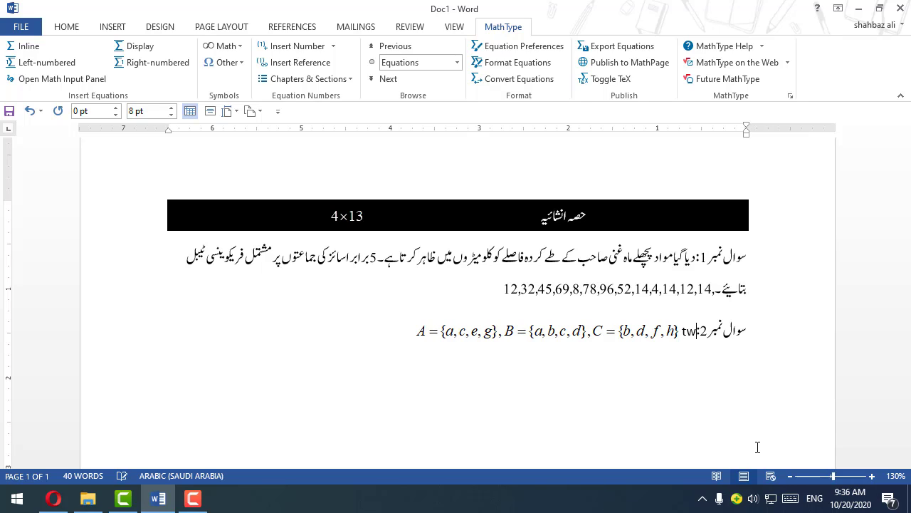
{"action": "key", "text": "BackSpace"}
{"action": "key", "text": "BackSpace"}
{"action": "key", "text": "BackSpace"}
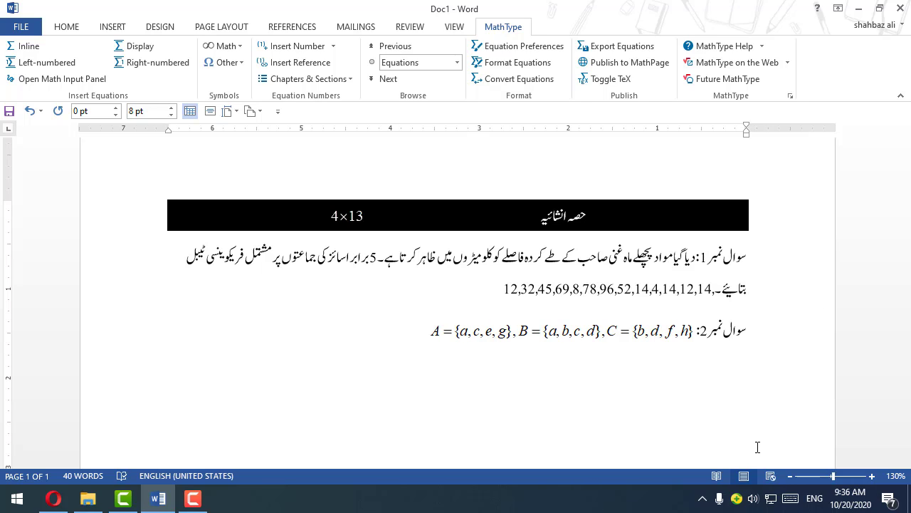
Step: Switch the keyboard to Urdu and write "تو معلوم کریں۔" after the sets equation
{"action": "key", "text": "alt+shift"}
{"action": "type", "text": ":تو معلا"}
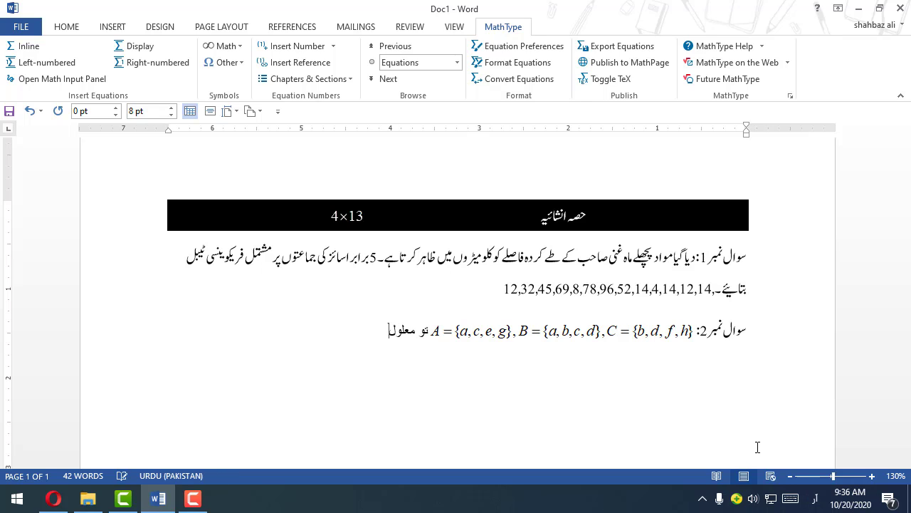
{"action": "type", "text": " کریں۔"}
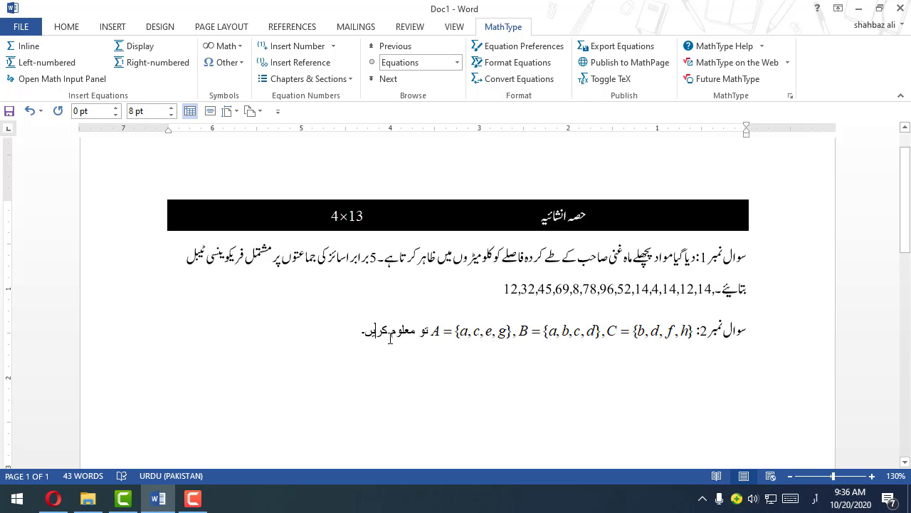
Step: Try to copy the Jameel Noori 14 pt formatting onto question 2's equation and closing words with Format Painter, and undo it
{"action": "left_click", "coordinate": [64, 27]}
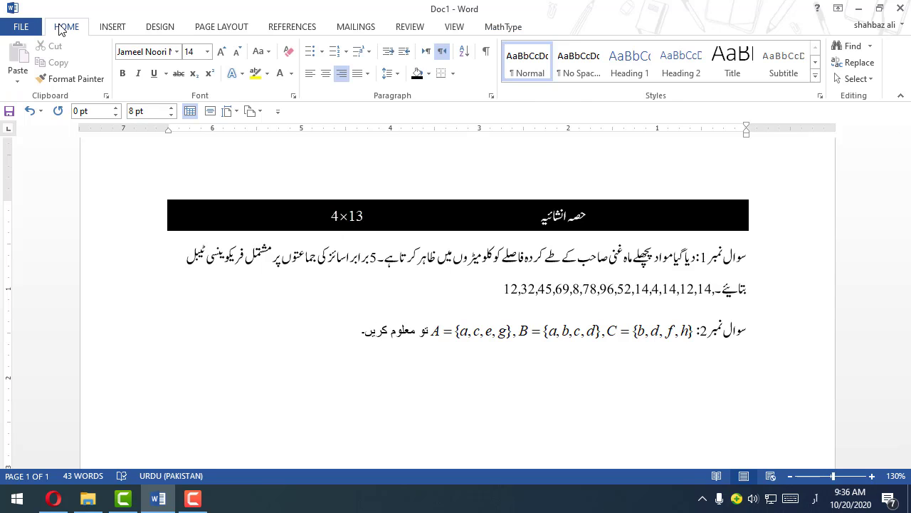
{"action": "left_click", "coordinate": [71, 79]}
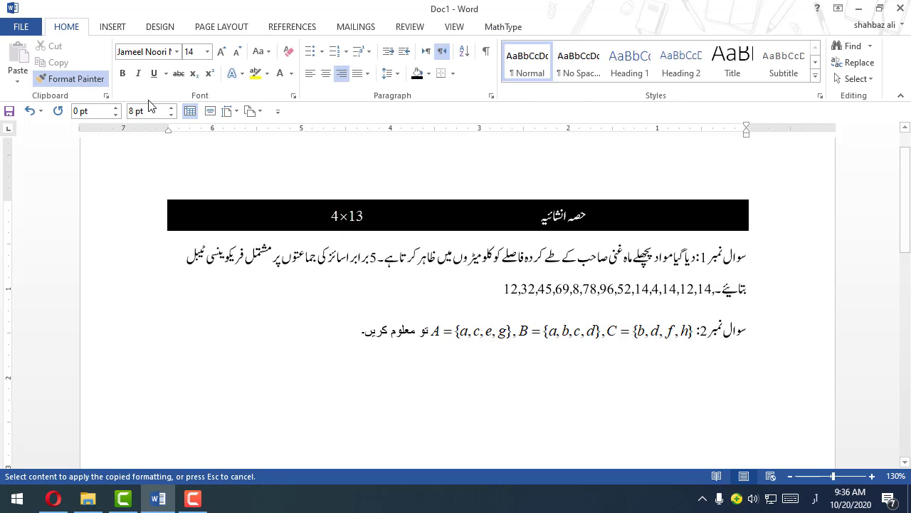
{"action": "mouse_move", "coordinate": [374, 335]}
{"action": "left_mouse_down"}
{"action": "mouse_move", "coordinate": [420, 337]}
{"action": "mouse_move", "coordinate": [432, 359]}
{"action": "left_mouse_up"}
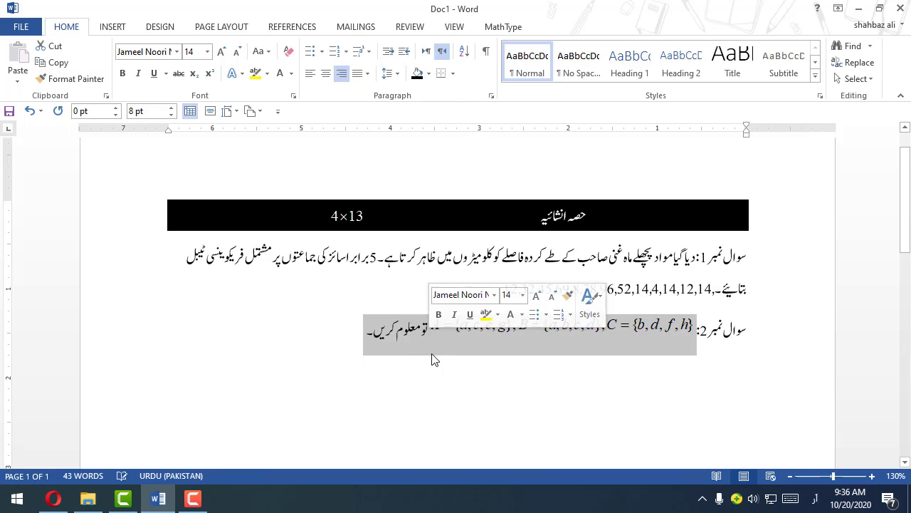
{"action": "left_click", "coordinate": [432, 377]}
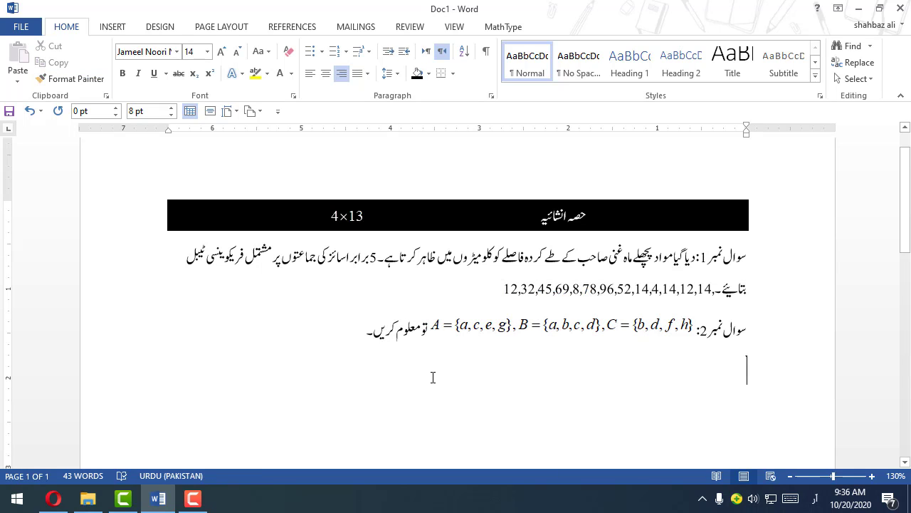
{"action": "key", "text": "ctrl+z"}
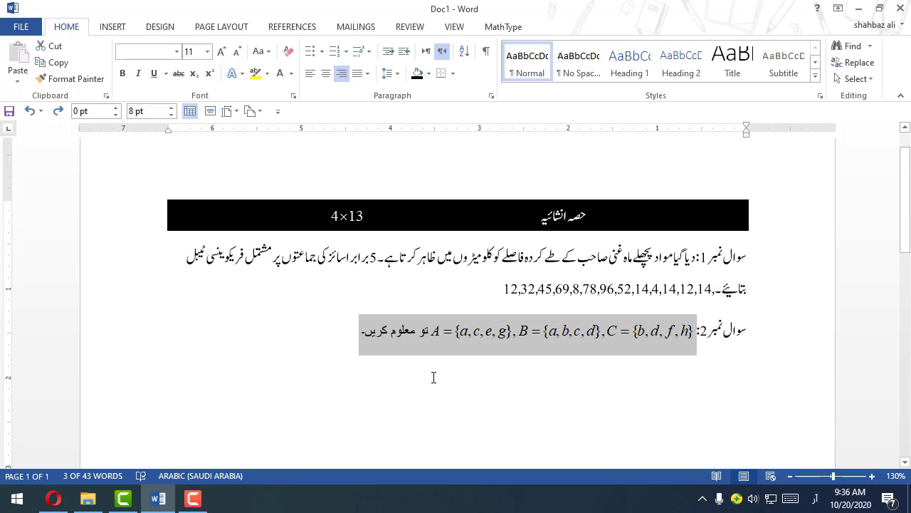
{"action": "left_click", "coordinate": [433, 370]}
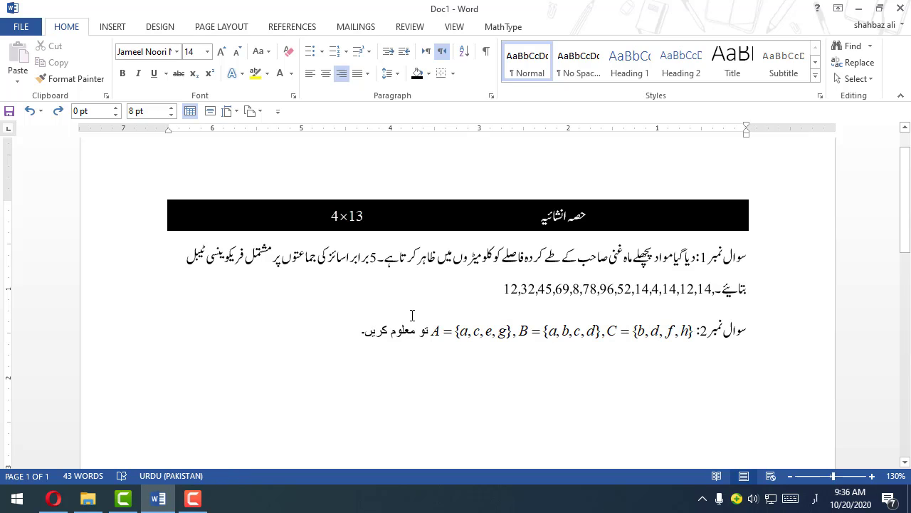
Step: Clear the character formatting from most of question 1's first line
{"action": "left_click", "coordinate": [401, 324]}
{"action": "left_click", "coordinate": [420, 375]}
{"action": "left_click", "coordinate": [463, 257]}
{"action": "key", "text": "BackSpace"}
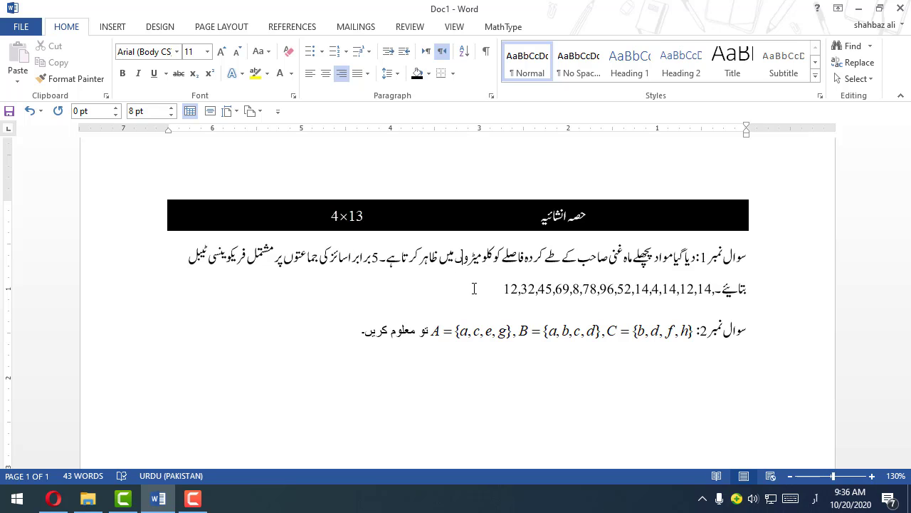
{"action": "double_click", "coordinate": [348, 247]}
{"action": "left_click", "coordinate": [343, 251]}
{"action": "left_click_drag", "start_coordinate": [290, 259], "coordinate": [617, 260]}
{"action": "key", "text": "ctrl+space"}
{"action": "left_click", "coordinate": [516, 259]}
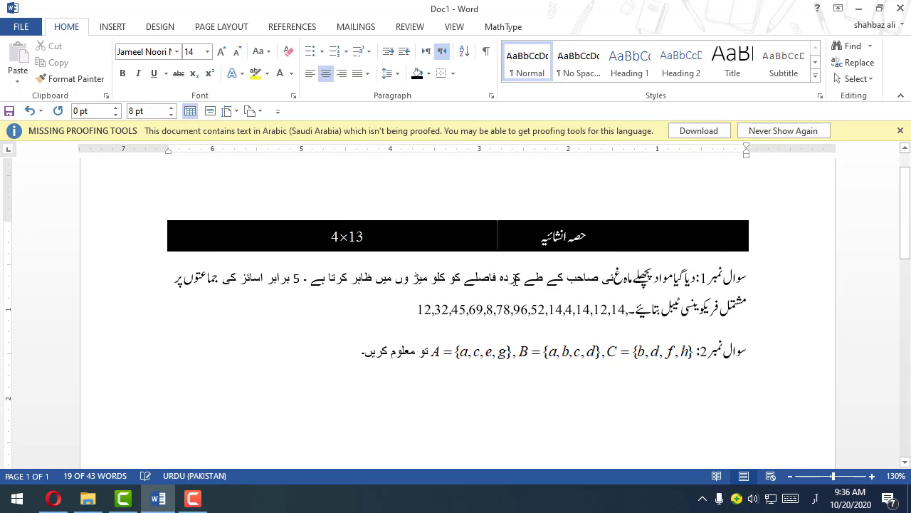
Step: Set the first line of question 1 to the Jameel Noori Nastaleeq font at size 14
{"action": "left_click", "coordinate": [808, 284]}
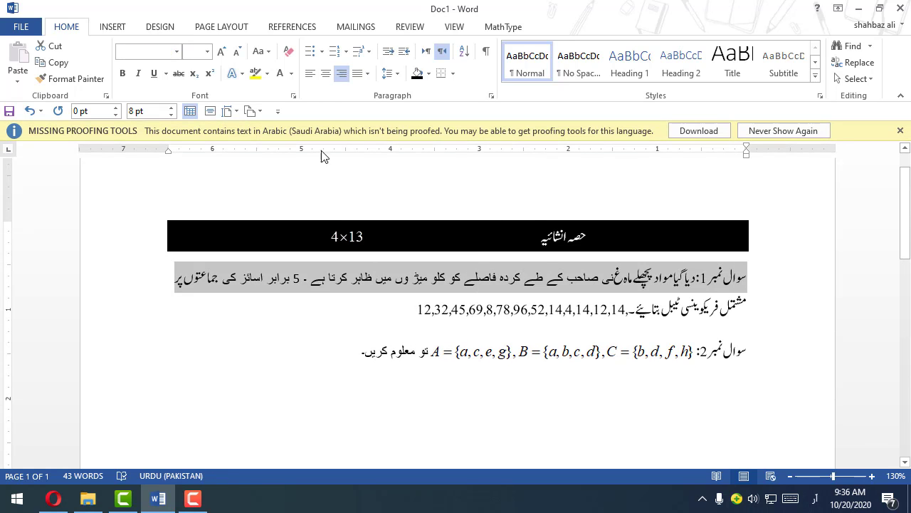
{"action": "left_click", "coordinate": [177, 51]}
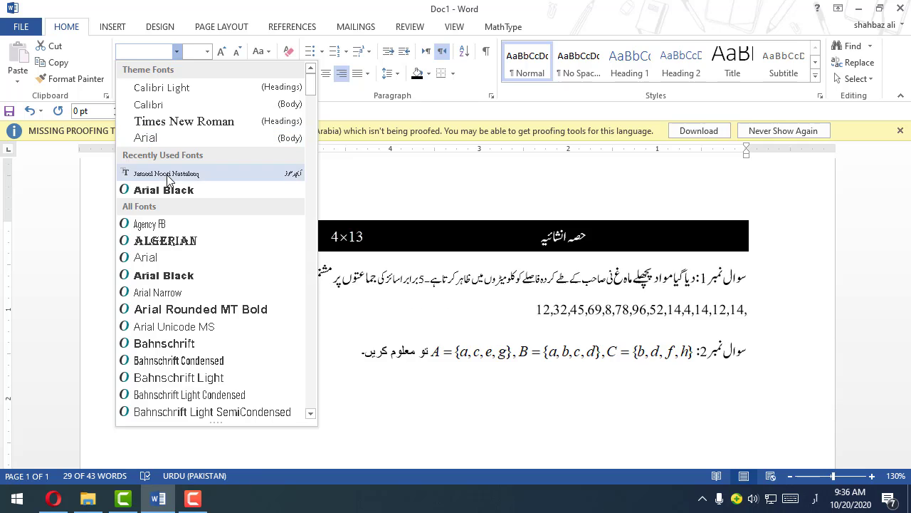
{"action": "left_click", "coordinate": [167, 174]}
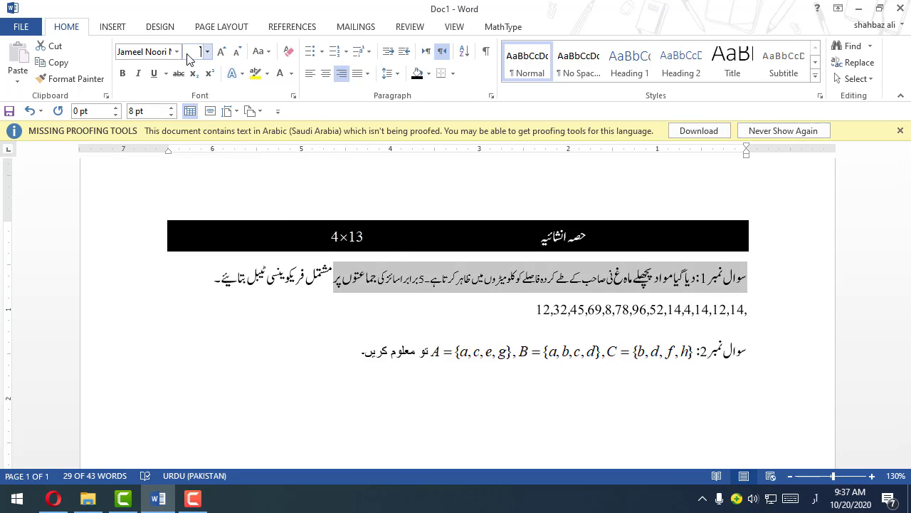
{"action": "key", "text": "Return"}
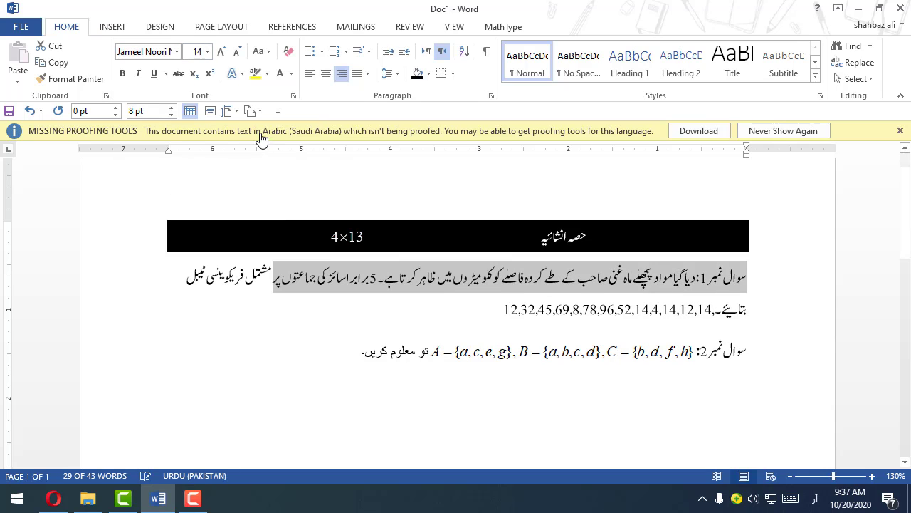
Step: Format the whole question 2 line in Jameel Noori Nastaleeq at size 14
{"action": "left_click_drag", "start_coordinate": [353, 349], "coordinate": [848, 357]}
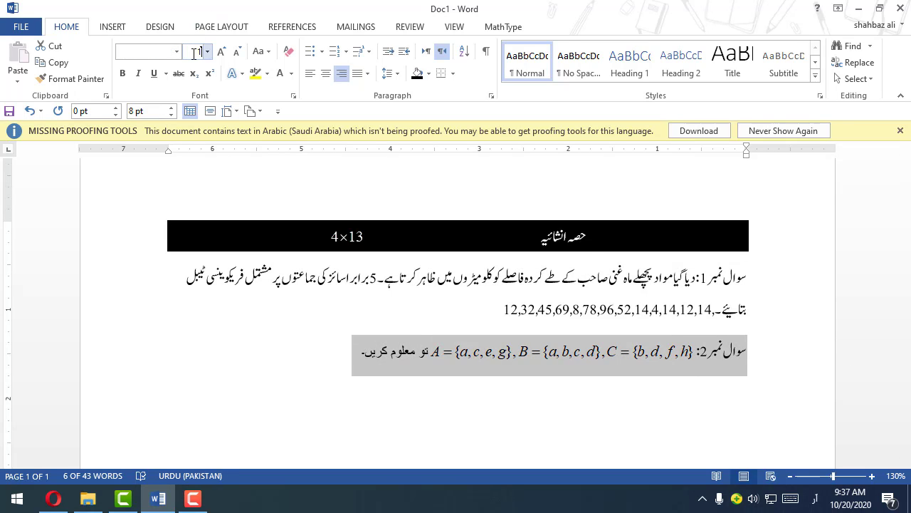
{"action": "key", "text": "Return"}
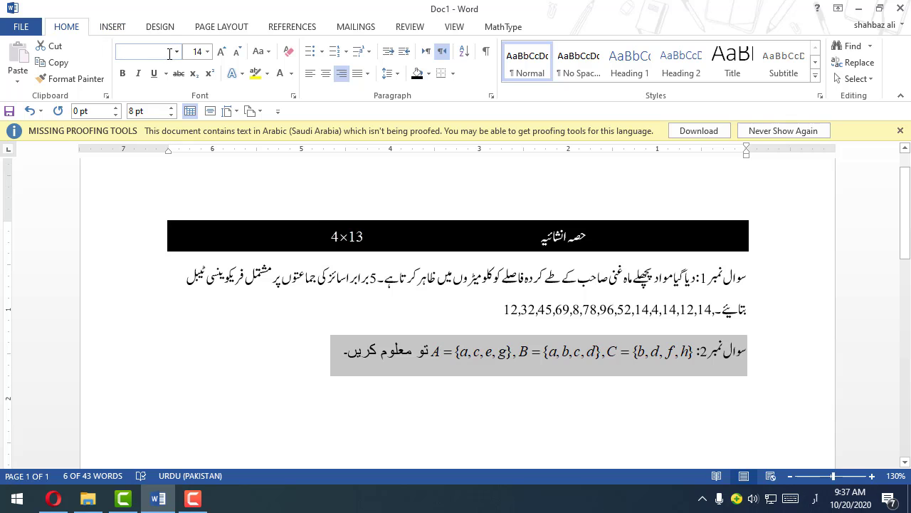
{"action": "left_click", "coordinate": [178, 55]}
{"action": "left_click", "coordinate": [149, 173]}
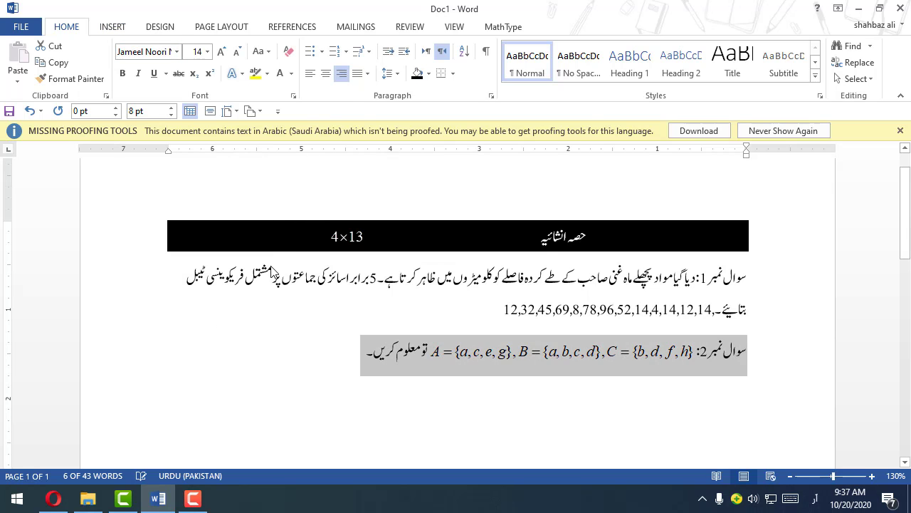
Step: Dismiss the missing proofing tools notice and deselect the question 2 line
{"action": "scroll", "coordinate": [276, 280], "scroll_direction": "down", "scroll_amount": 4}
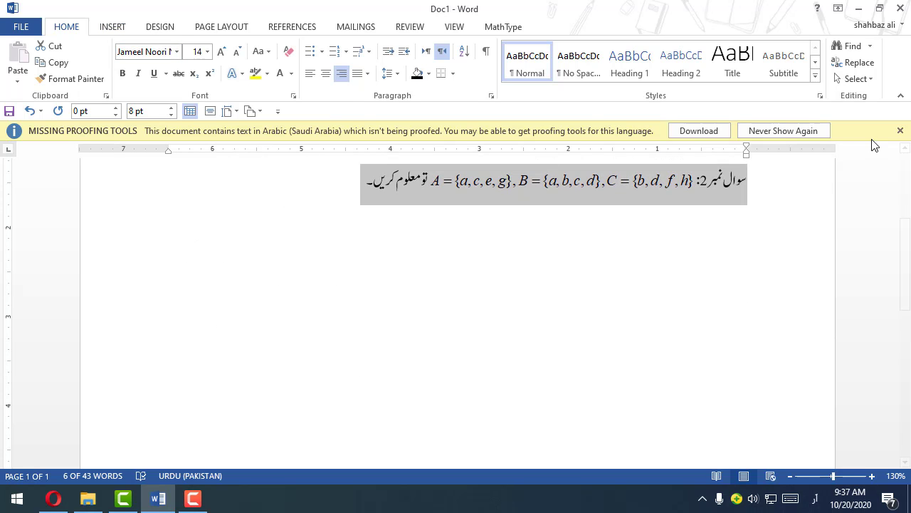
{"action": "left_click", "coordinate": [900, 130]}
{"action": "left_click", "coordinate": [316, 159]}
{"action": "scroll", "coordinate": [369, 189], "scroll_direction": "up", "scroll_amount": 2}
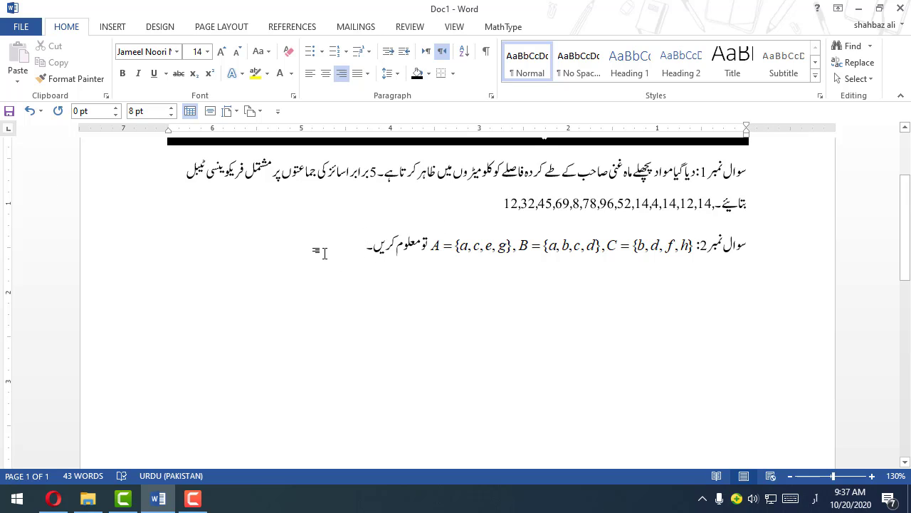
Step: Paste a copy of the sets equation on a new line below question 2 and delete "ں۔" from the question's end
{"action": "left_click", "coordinate": [468, 259]}
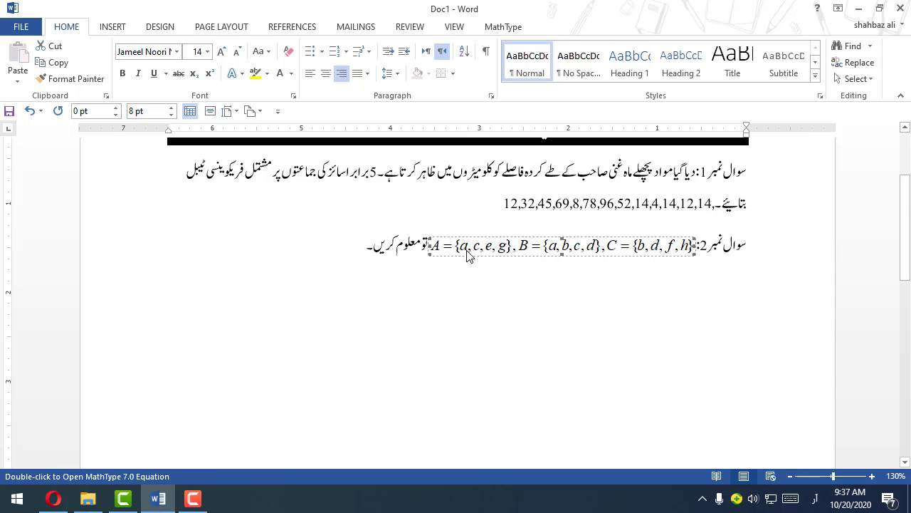
{"action": "left_click", "coordinate": [351, 247]}
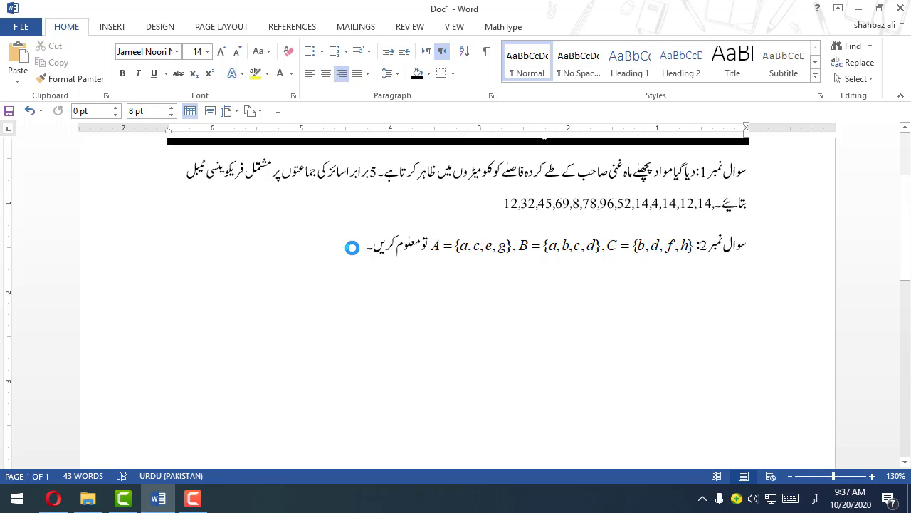
{"action": "key", "text": "Return"}
{"action": "key", "text": "ctrl+v"}
{"action": "key", "text": "BackSpace"}
{"action": "key", "text": "BackSpace"}
{"action": "key", "text": "BackSpace"}
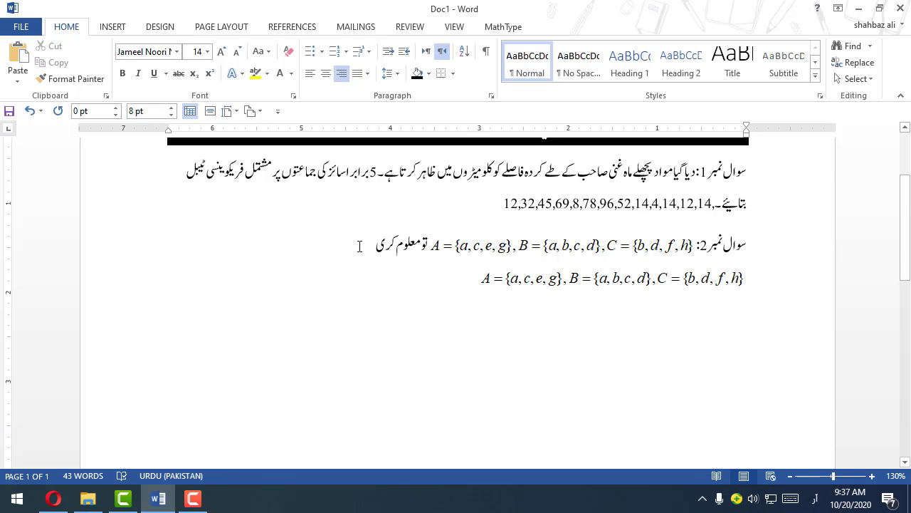
Step: Open the copied sets equation below question 2 for editing and delete its entire contents
{"action": "double_click", "coordinate": [503, 277]}
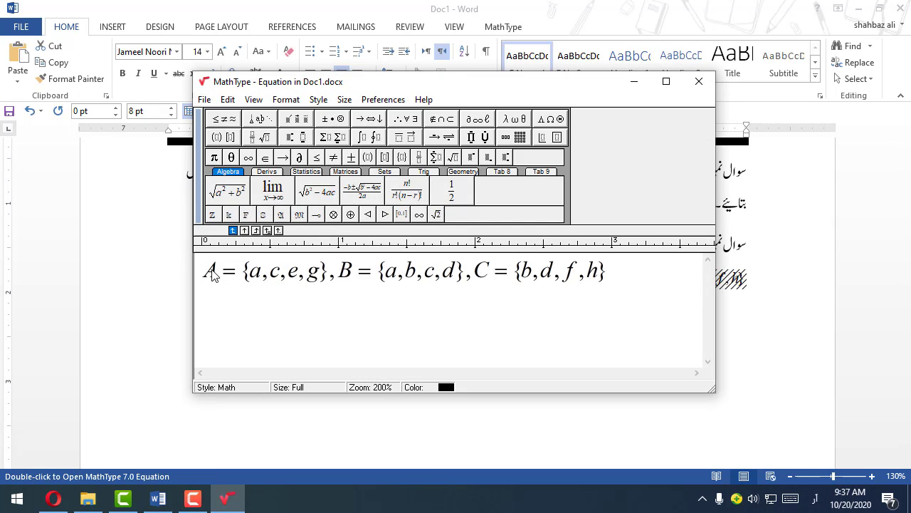
{"action": "left_click_drag", "start_coordinate": [617, 279], "coordinate": [185, 282]}
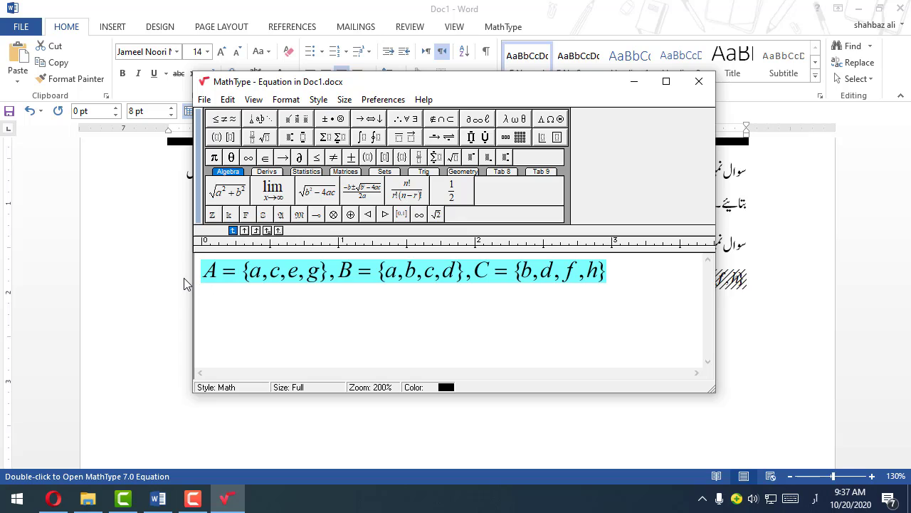
{"action": "key", "text": "Delete"}
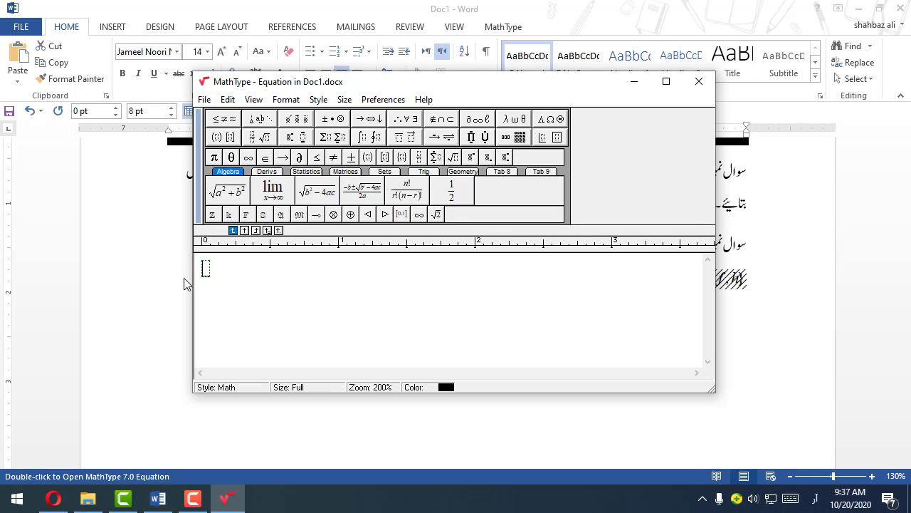
Step: Enter A∪(B∪C) in the emptied equation with English input and close the equation editor to update the document
{"action": "type", "text": "آ"}
{"action": "key", "text": "alt+shift"}
{"action": "type", "text": "A"}
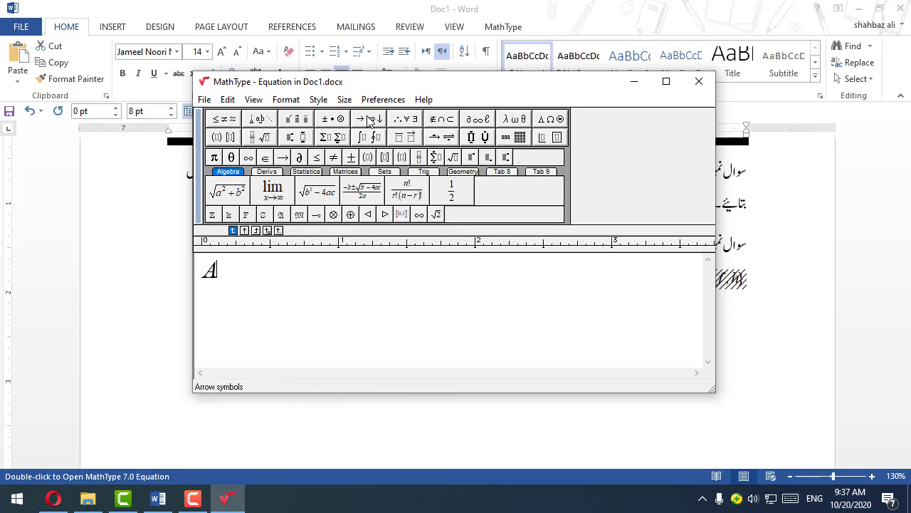
{"action": "mouse_move", "coordinate": [437, 122]}
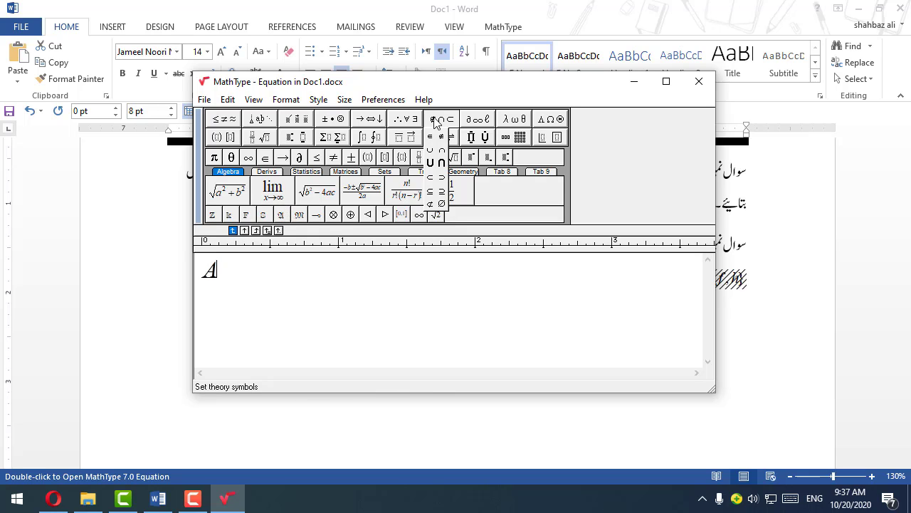
{"action": "left_click", "coordinate": [429, 164]}
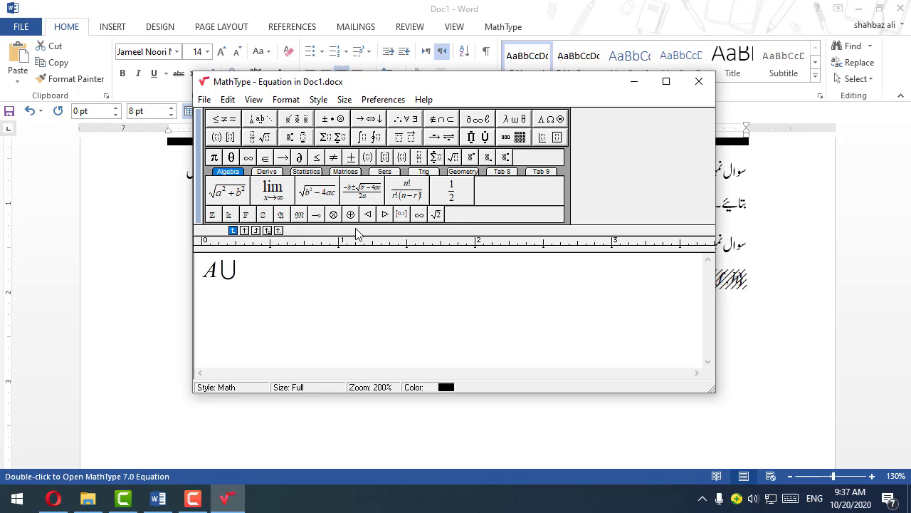
{"action": "type", "text": "(B"}
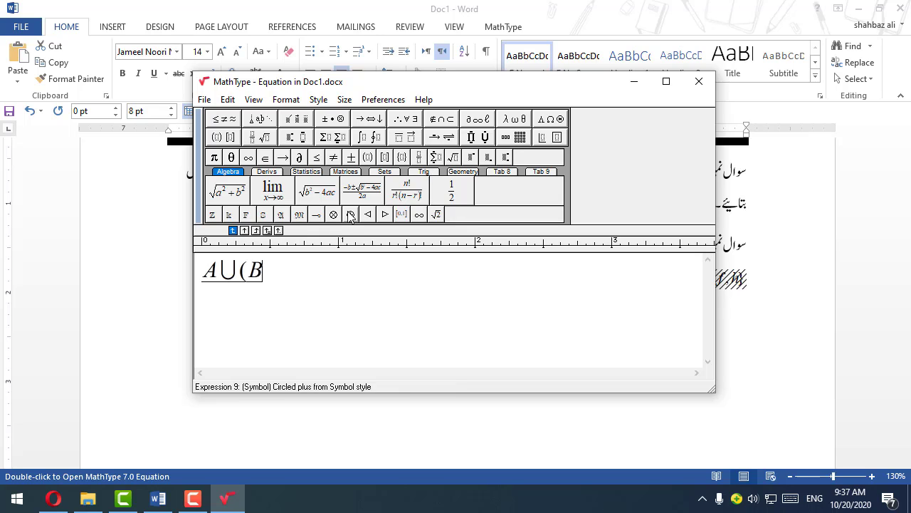
{"action": "left_click_drag", "start_coordinate": [223, 272], "coordinate": [277, 271]}
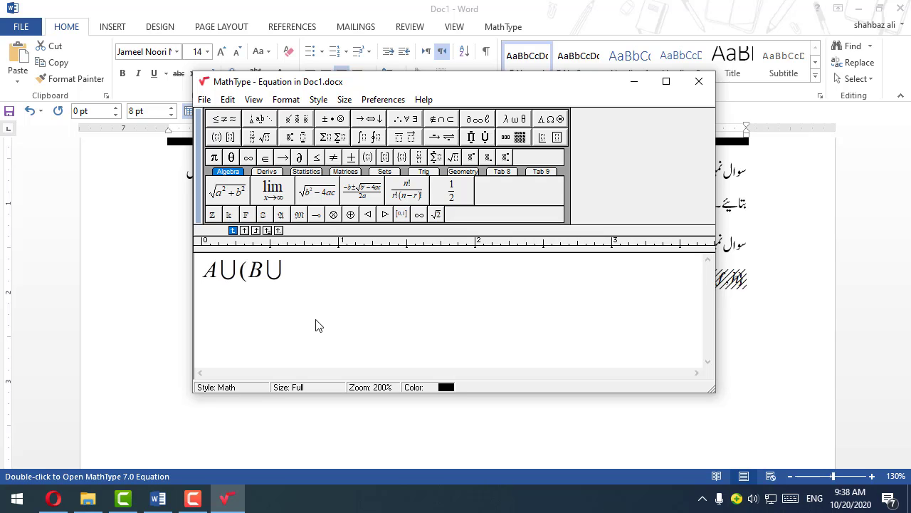
{"action": "type", "text": "C)"}
{"action": "left_click", "coordinate": [697, 81]}
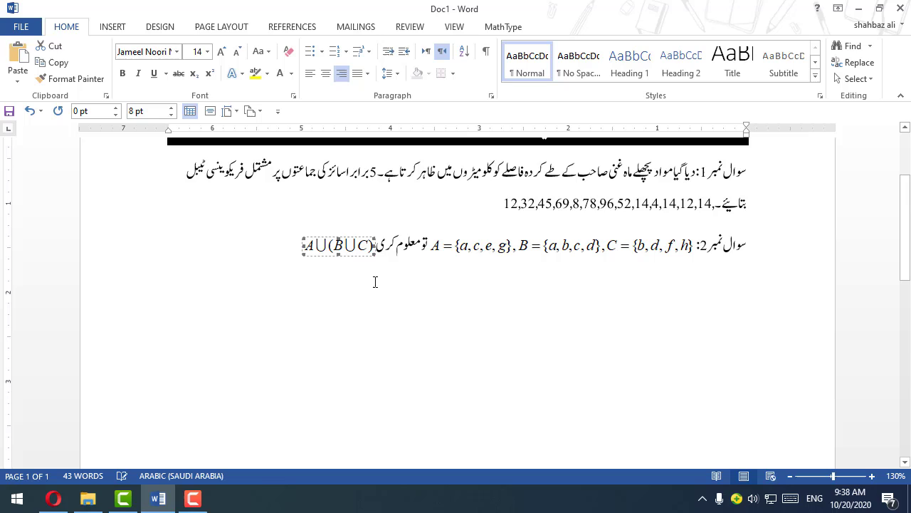
Step: Start a new line below question 2 and write the Urdu text "سوال نمبر 3: حل کریں۔"
{"action": "left_click", "coordinate": [245, 260]}
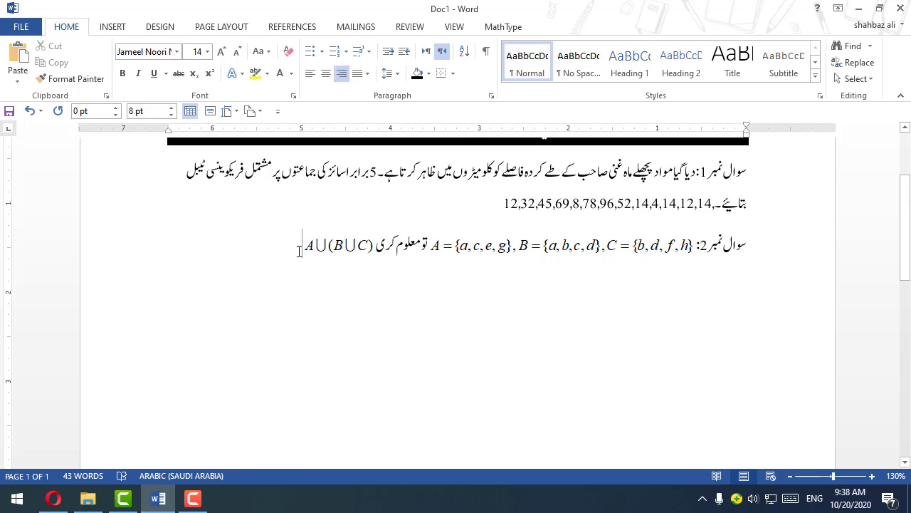
{"action": "key", "text": "Return"}
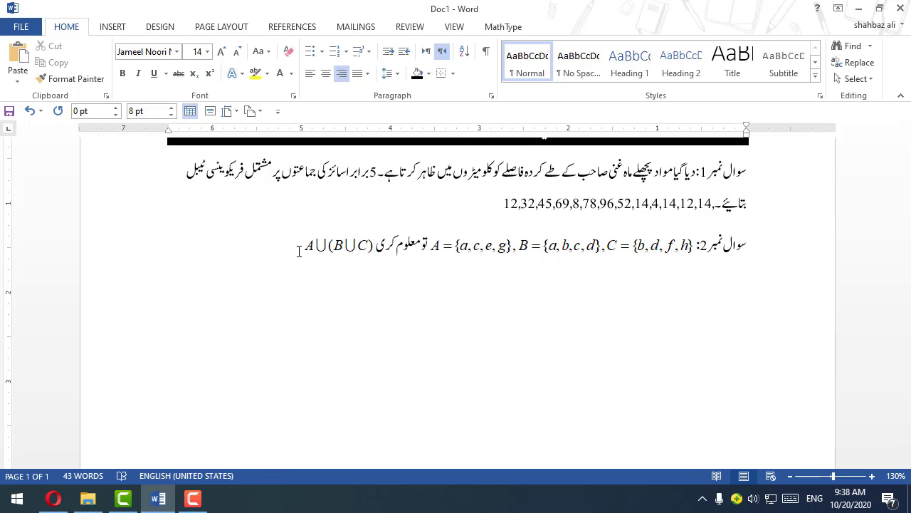
{"action": "type", "text": "swal"}
{"action": "key", "text": "BackSpace"}
{"action": "key", "text": "BackSpace"}
{"action": "key", "text": "BackSpace"}
{"action": "key", "text": "BackSpace"}
{"action": "key", "text": "alt+shift"}
{"action": "type", "text": "سوال نمبر3: حل کریں"}
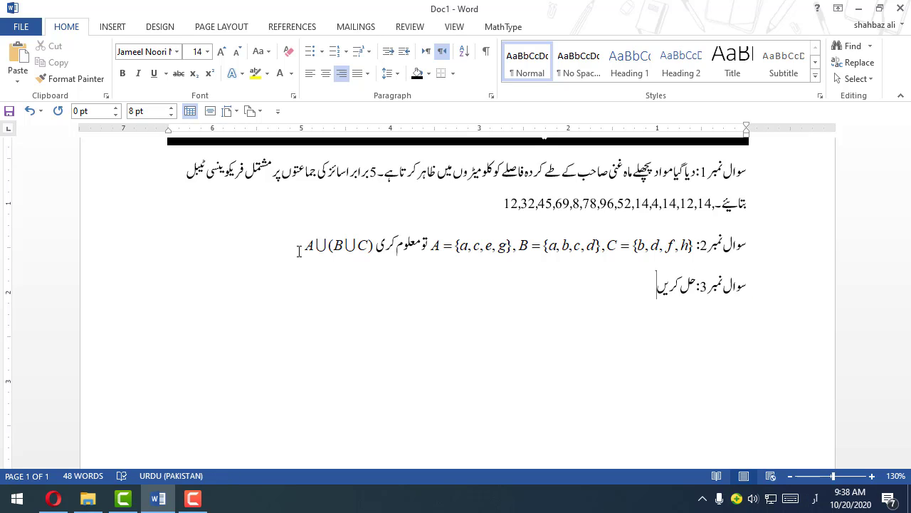
{"action": "type", "text": "۔"}
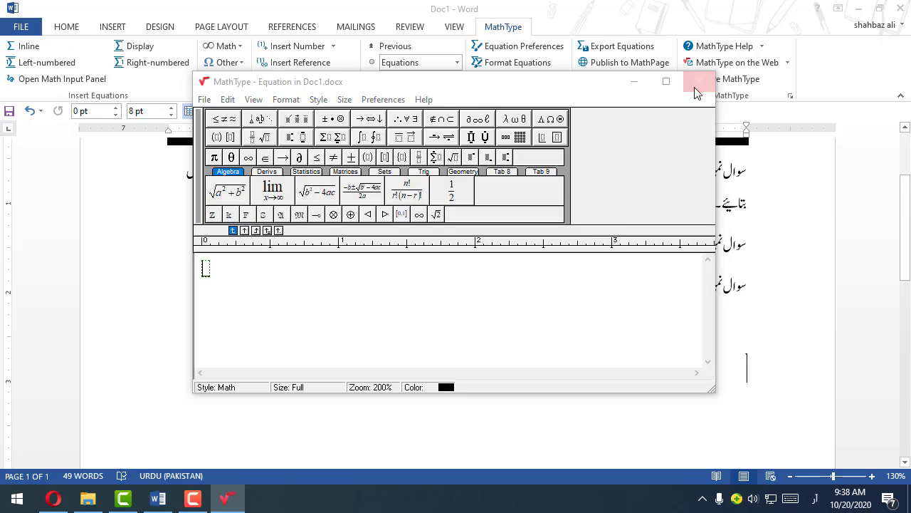
{"action": "left_click", "coordinate": [696, 87]}
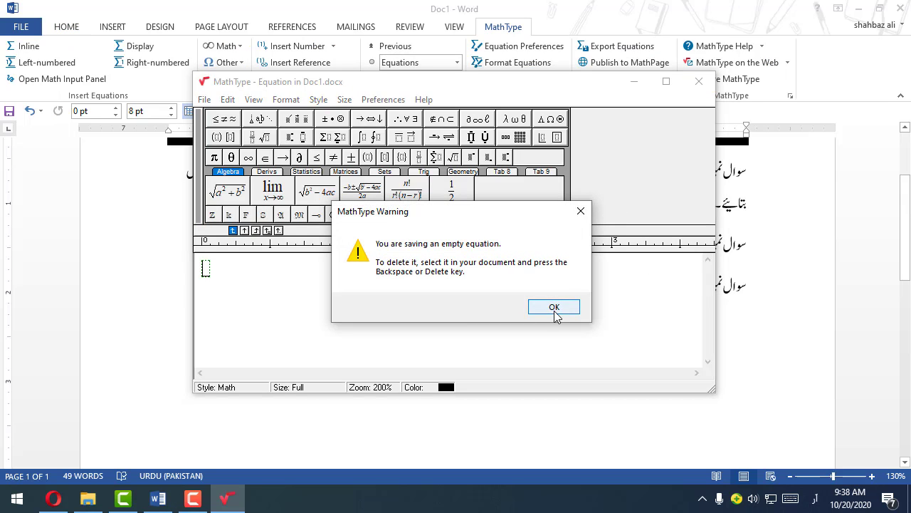
{"action": "left_click", "coordinate": [554, 307]}
{"action": "key", "text": "ctrl+alt+q"}
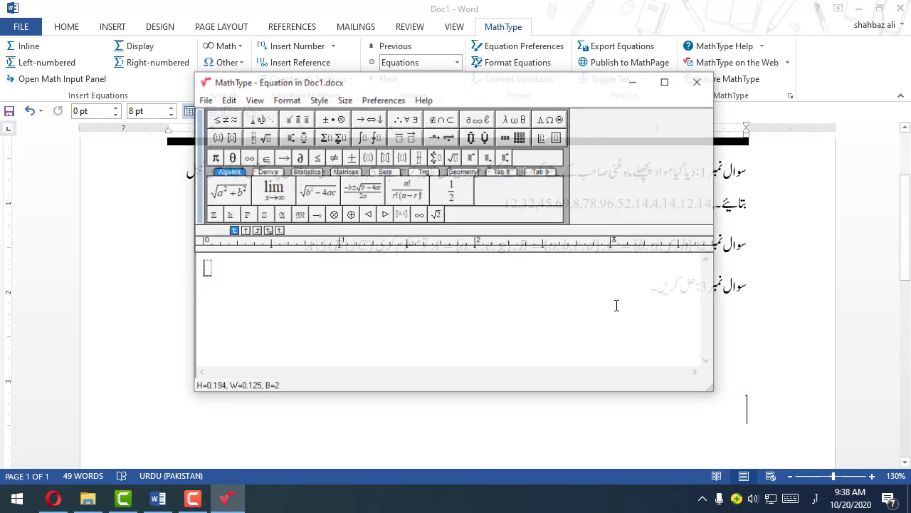
{"action": "left_click", "coordinate": [699, 82]}
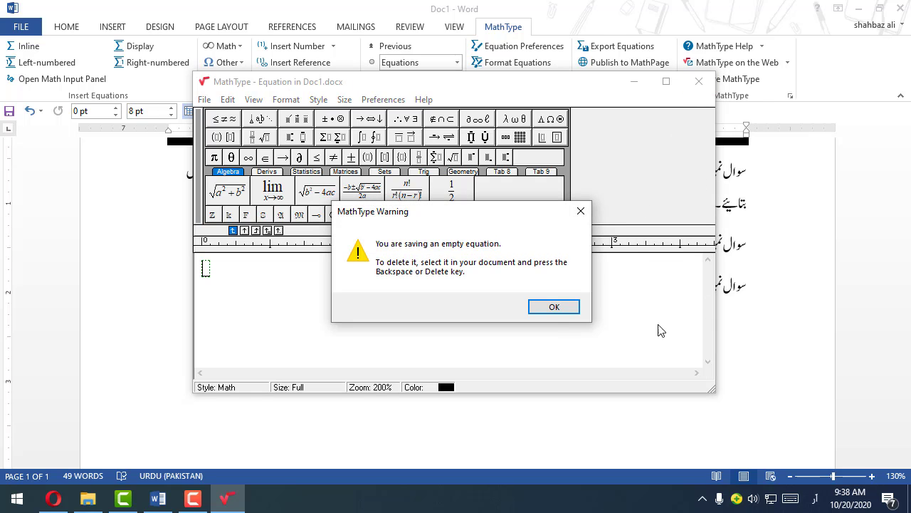
{"action": "left_click", "coordinate": [553, 308]}
{"action": "key", "text": "ctrl+z"}
{"action": "key", "text": "ctrl+z"}
{"action": "key", "text": "ctrl+z"}
{"action": "key", "text": "ctrl+z"}
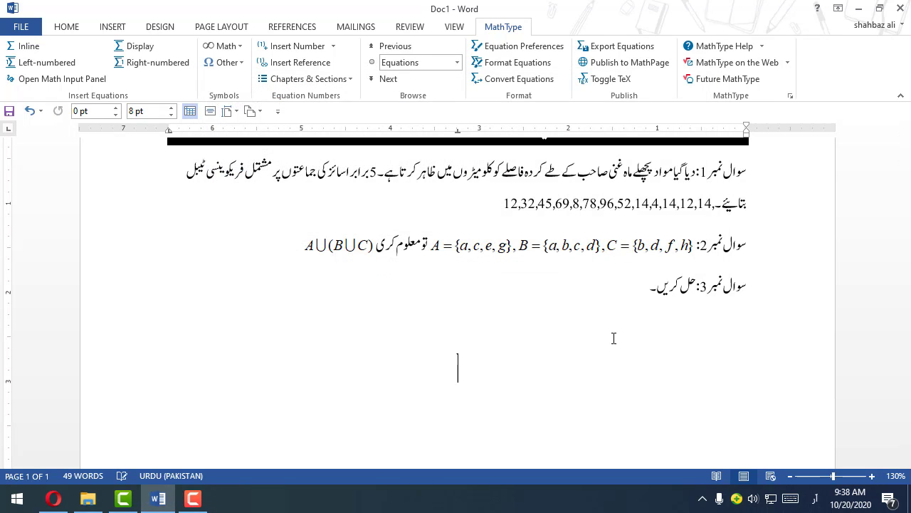
{"action": "key", "text": "ctrl+z"}
{"action": "key", "text": "ctrl+z"}
{"action": "key", "text": "ctrl+z"}
Step: Insert a new MathType display equation after the question 3 text and switch the keyboard input to English
{"action": "type", "text": "ق"}
{"action": "key", "text": "alt+q"}
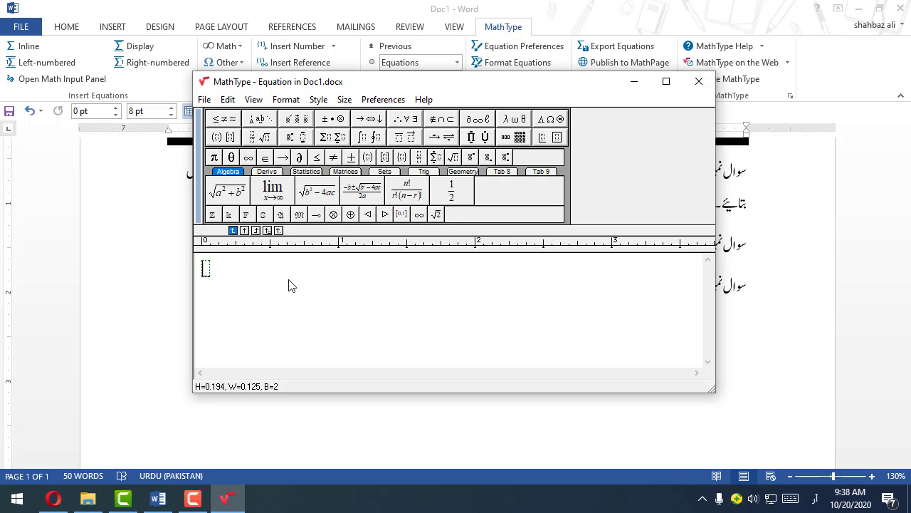
{"action": "type", "text": ")"}
{"action": "mouse_move", "coordinate": [264, 137]}
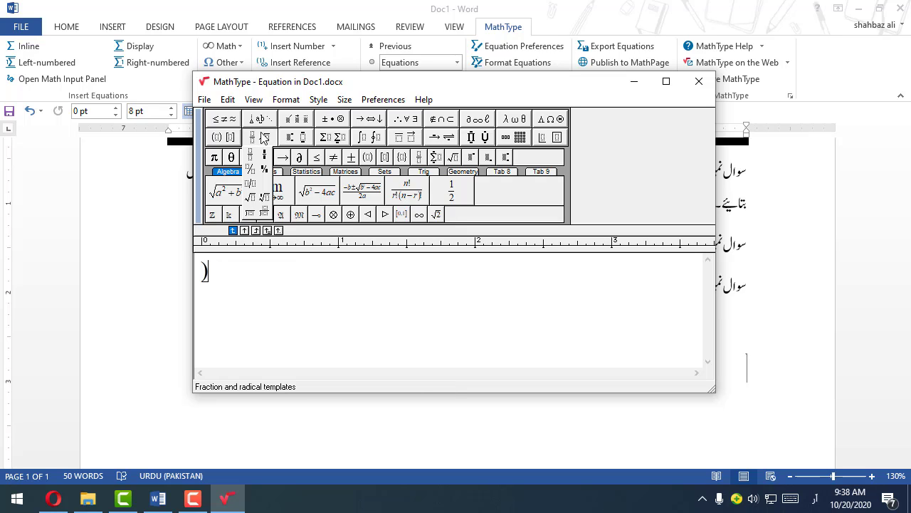
{"action": "left_click", "coordinate": [815, 499]}
{"action": "left_click", "coordinate": [794, 391]}
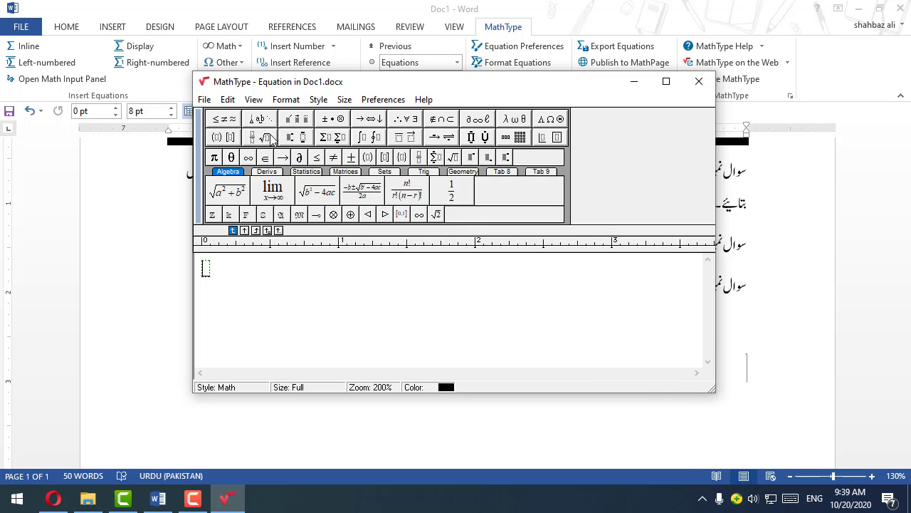
Step: Build a full-size fraction of −11 over 15 inside parentheses, followed by a plus sign
{"action": "mouse_move", "coordinate": [264, 141]}
{"action": "mouse_move", "coordinate": [219, 137]}
{"action": "left_click", "coordinate": [217, 159]}
{"action": "mouse_move", "coordinate": [264, 137]}
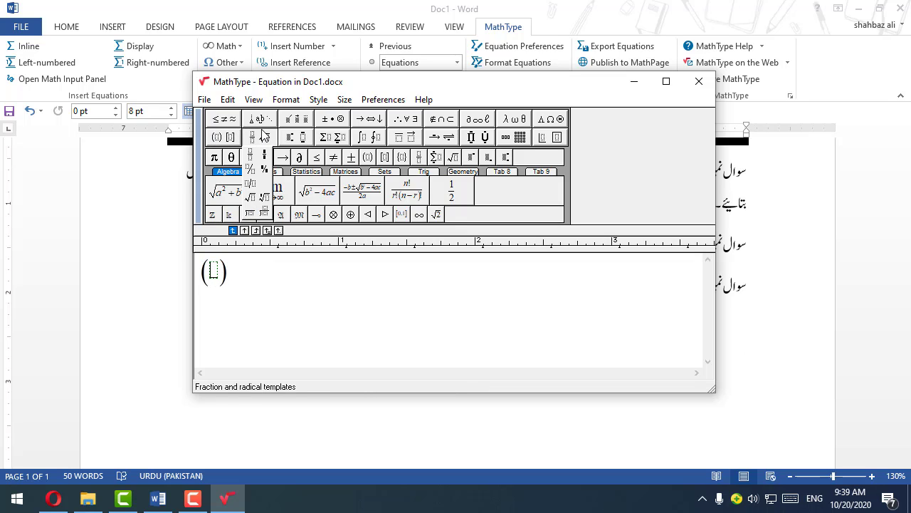
{"action": "left_click", "coordinate": [250, 154]}
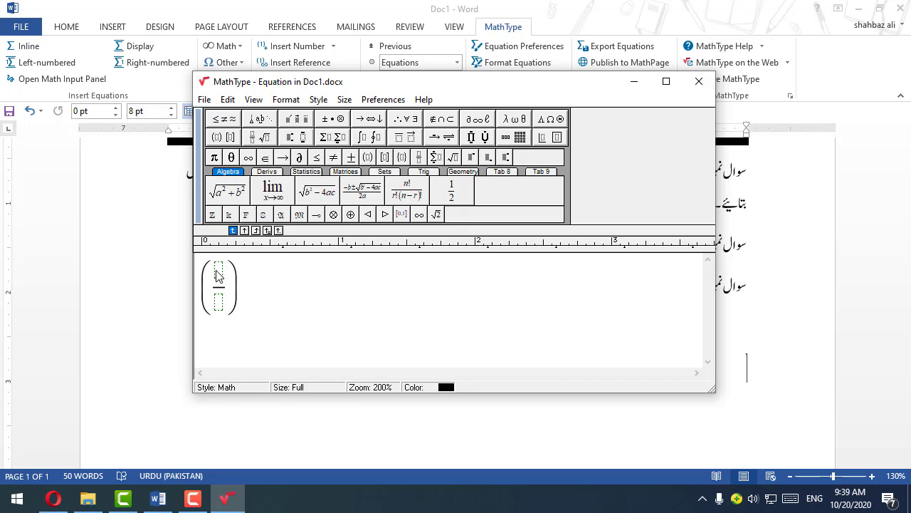
{"action": "type", "text": "-11"}
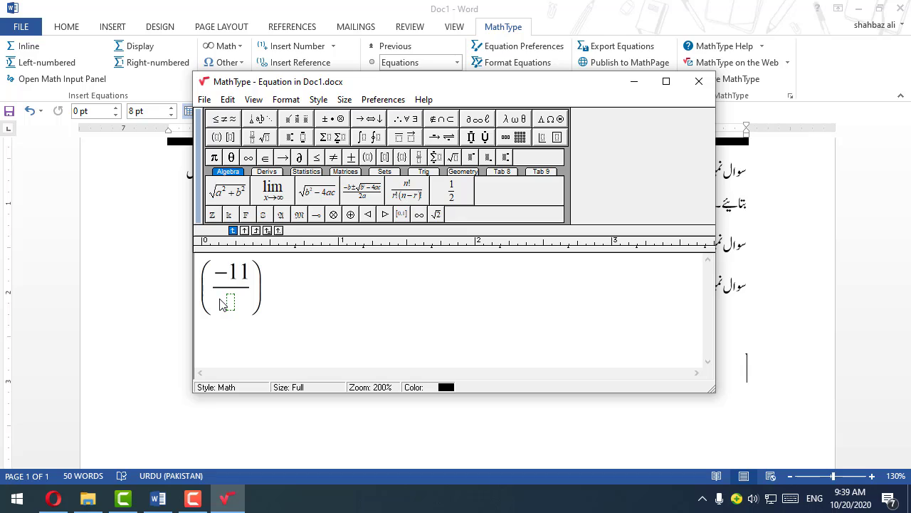
{"action": "type", "text": "15"}
{"action": "left_click", "coordinate": [276, 300]}
{"action": "type", "text": "+("}
{"action": "left_click", "coordinate": [259, 137]}
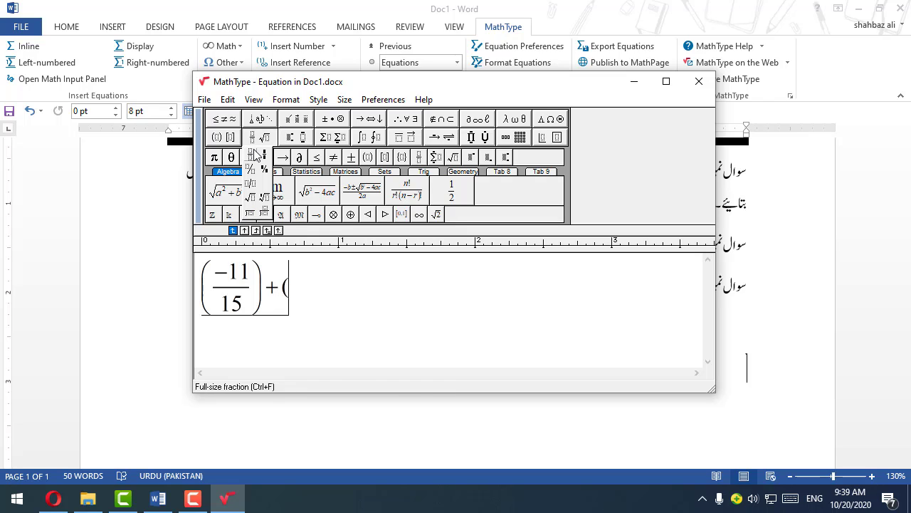
{"action": "left_click", "coordinate": [253, 154]}
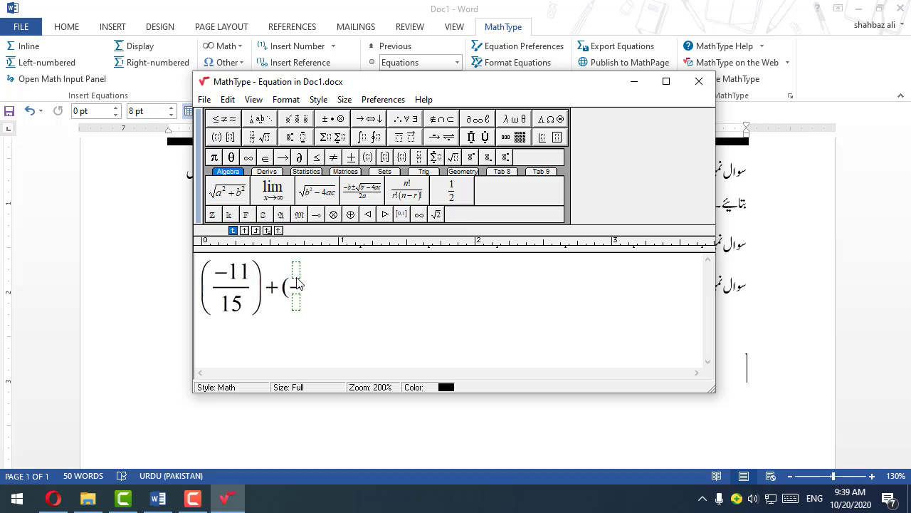
{"action": "type", "text": "-3"}
{"action": "type", "text": ")"}
{"action": "key", "text": "BackSpace"}
{"action": "key", "text": "BackSpace"}
{"action": "key", "text": "BackSpace"}
{"action": "key", "text": "BackSpace"}
Step: Add a second parenthesised full-size fraction of −3 over 5, followed by a plus sign
{"action": "left_click", "coordinate": [214, 136]}
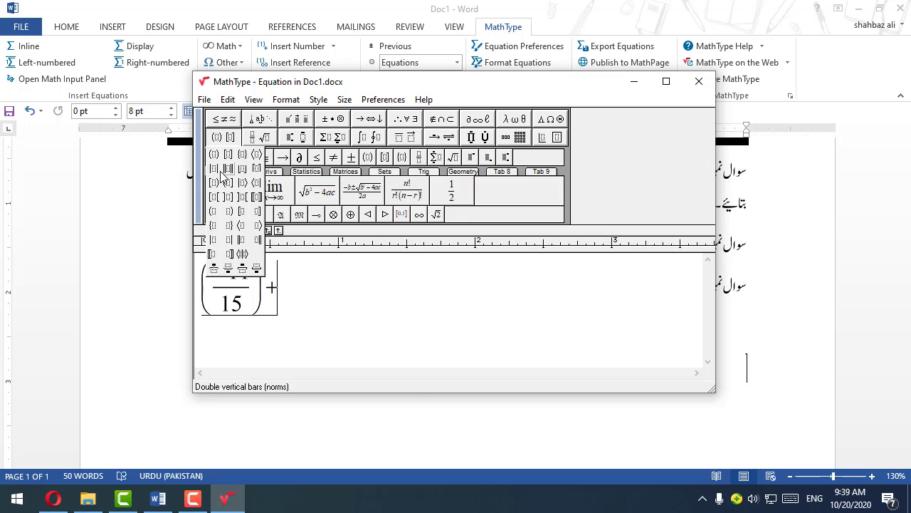
{"action": "left_click", "coordinate": [215, 154]}
{"action": "mouse_move", "coordinate": [259, 137]}
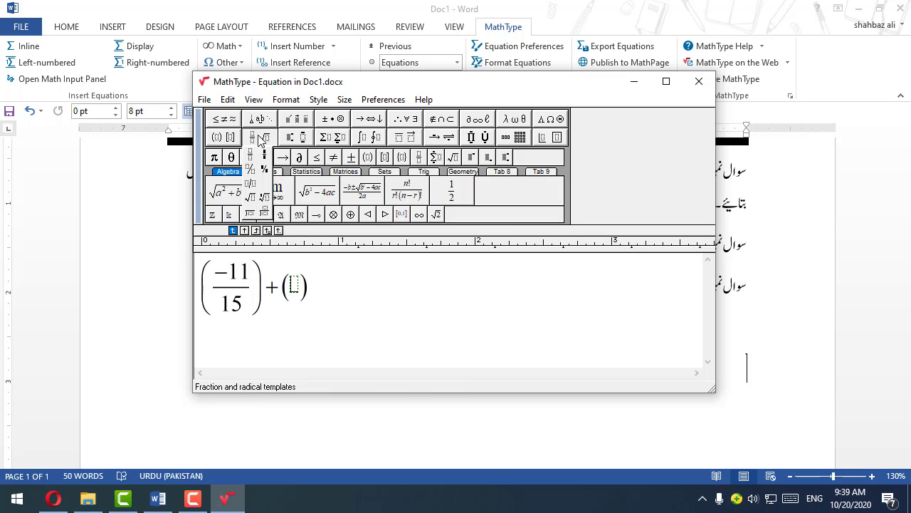
{"action": "left_click", "coordinate": [253, 158]}
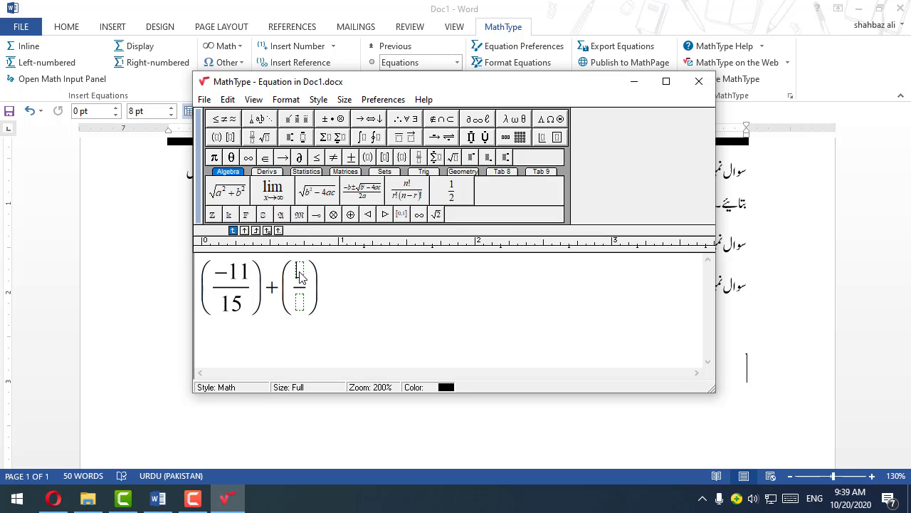
{"action": "type", "text": "-3/"}
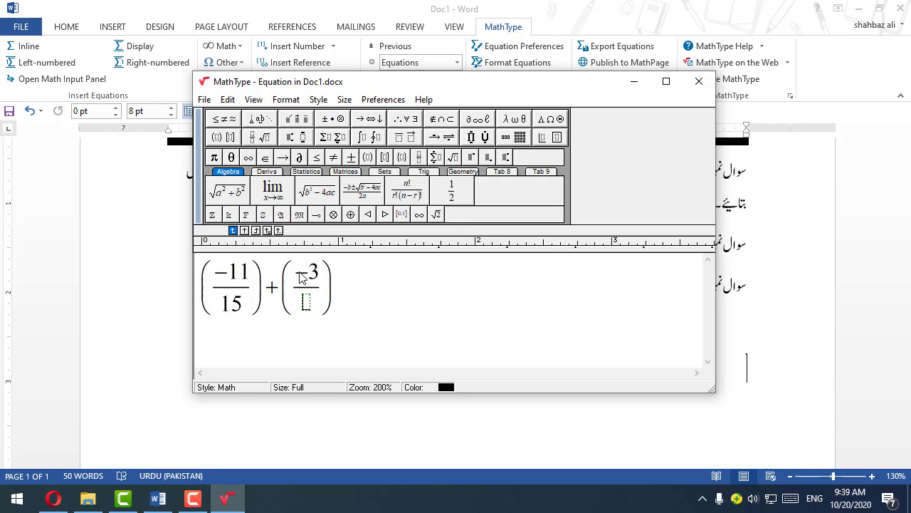
{"action": "type", "text": "5"}
{"action": "left_click", "coordinate": [350, 285]}
{"action": "type", "text": "+5"}
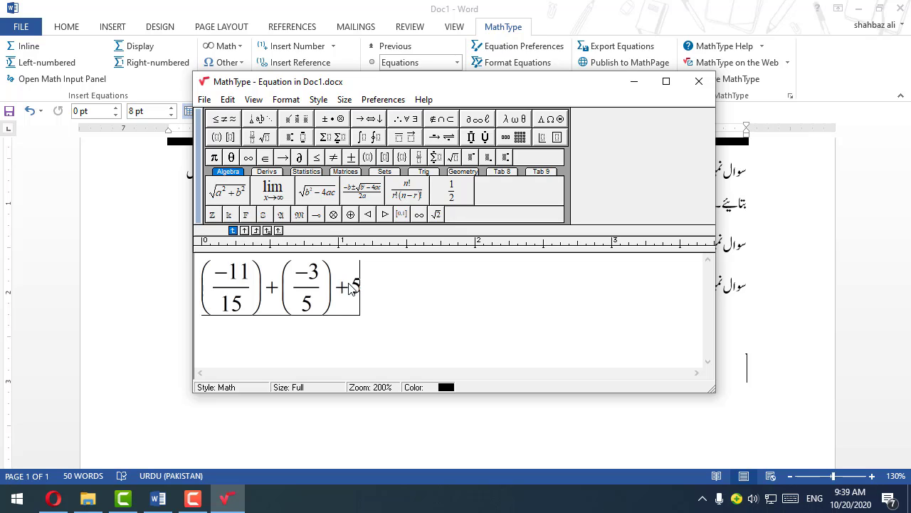
{"action": "type", "text": "/4"}
{"action": "key", "text": "BackSpace"}
{"action": "key", "text": "BackSpace"}
{"action": "key", "text": "BackSpace"}
Step: Append a full-size fraction of 5 over 4 and close the equation editor to place the equation in the document
{"action": "left_click", "coordinate": [260, 137]}
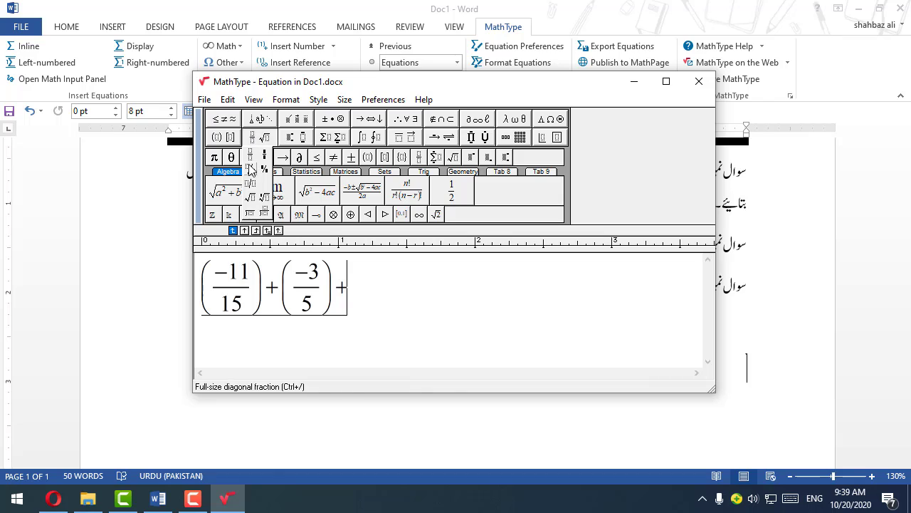
{"action": "left_click", "coordinate": [253, 160]}
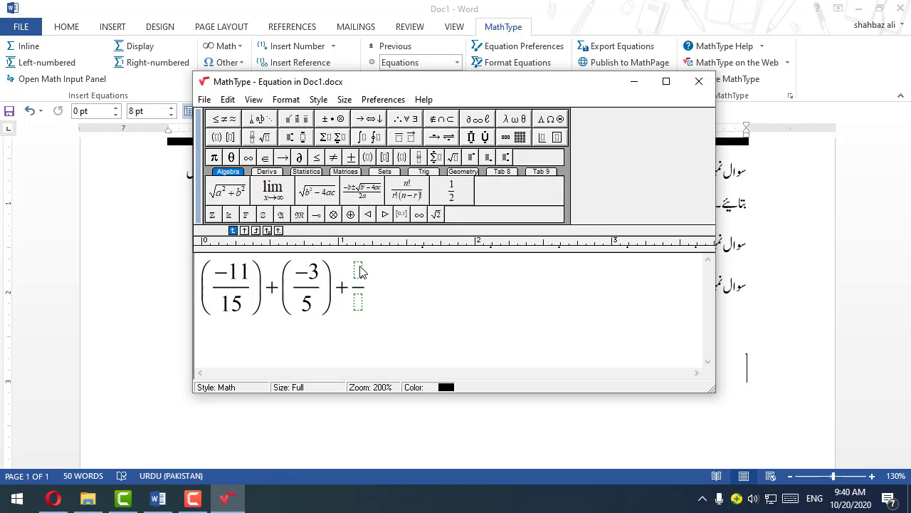
{"action": "type", "text": "5/"}
{"action": "left_click", "coordinate": [358, 301]}
{"action": "type", "text": "4"}
{"action": "left_click", "coordinate": [703, 84]}
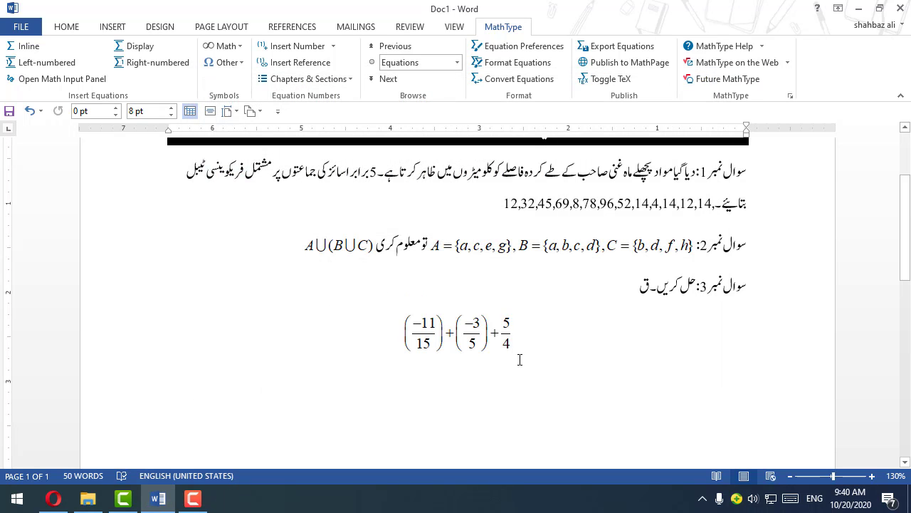
Step: Delete the stray "ق" and the line break after question 3's text, bringing the fraction equation onto the question line
{"action": "left_click", "coordinate": [591, 285]}
{"action": "left_click_drag", "start_coordinate": [639, 287], "coordinate": [649, 291]}
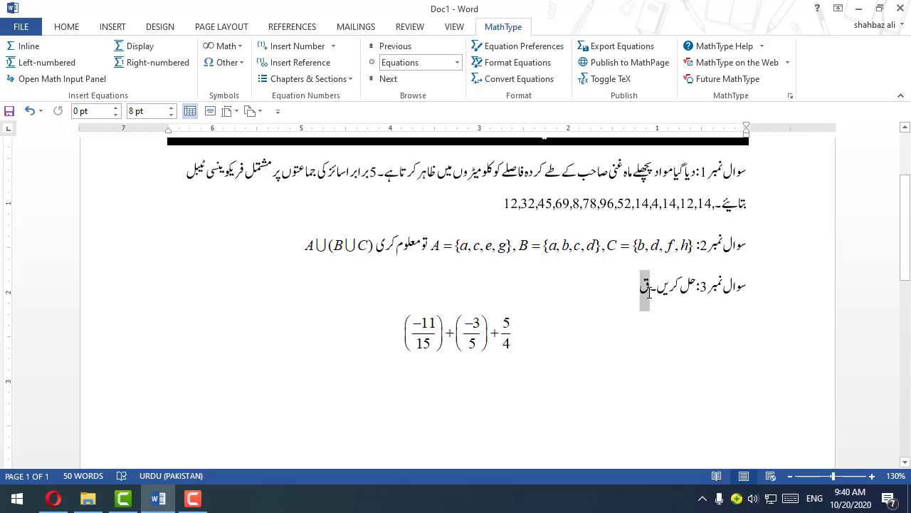
{"action": "key", "text": "BackSpace"}
{"action": "key", "text": "Delete"}
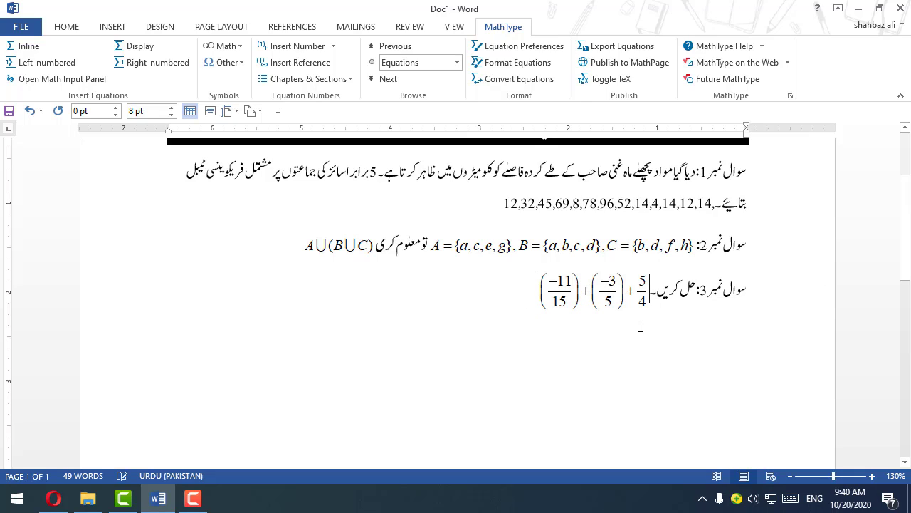
{"action": "left_click", "coordinate": [497, 296]}
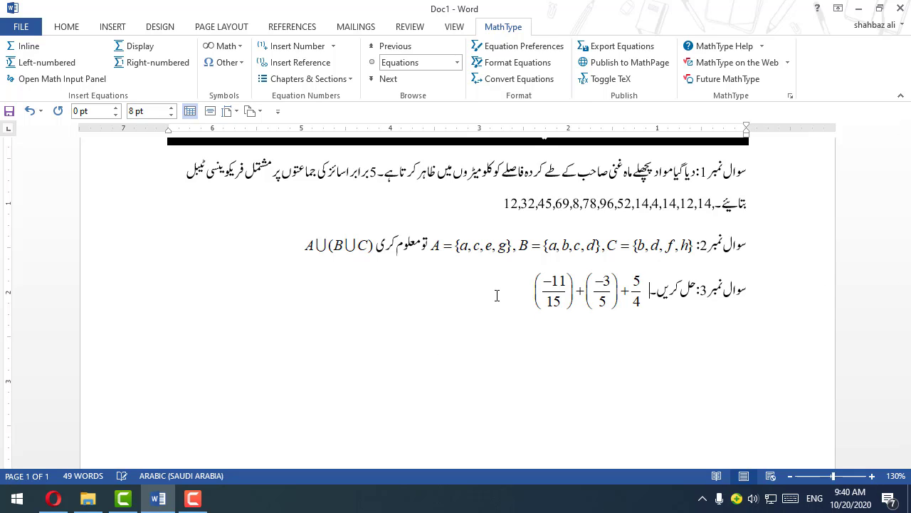
Step: Remove the extra space before question 3's fraction equation and start a new line below it reading "سوال نمبر 8:"
{"action": "key", "text": "ctrl+s"}
{"action": "key", "text": "Delete"}
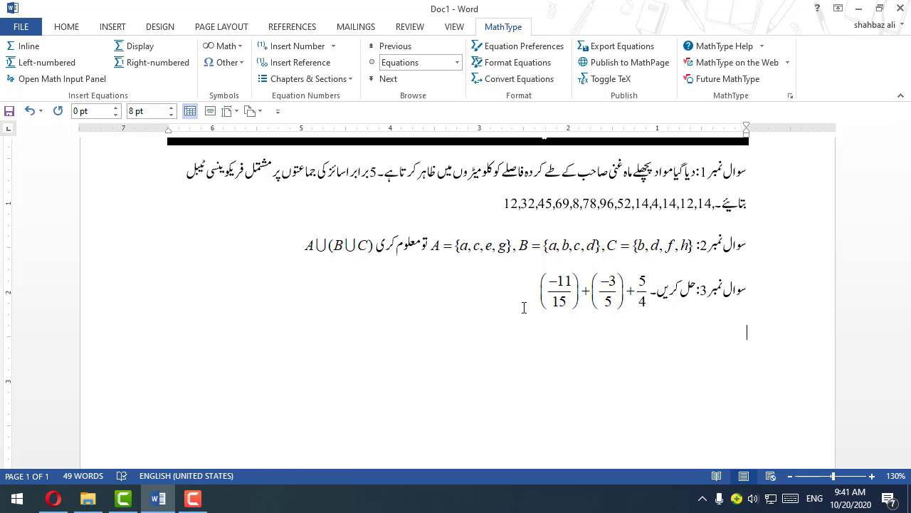
{"action": "type", "text": "swal"}
{"action": "key", "text": "BackSpace"}
{"action": "key", "text": "BackSpace"}
{"action": "key", "text": "alt+shift"}
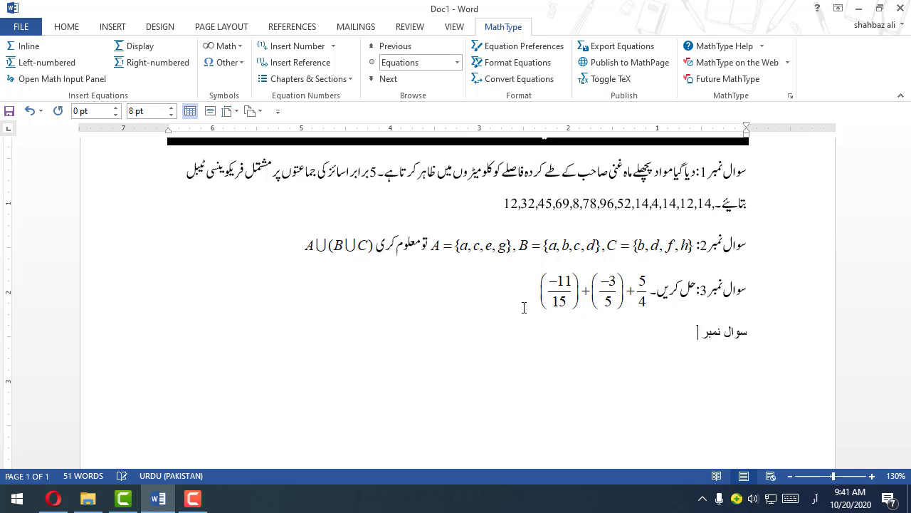
{"action": "type", "text": "8:"}
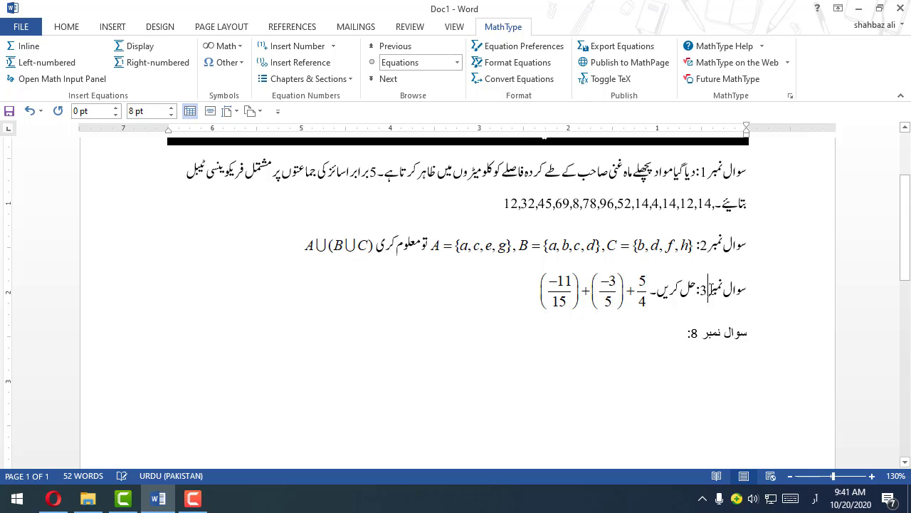
Step: Copy the formatting of question 3's label onto the "سوال نمبر 8:" line with Format Painter
{"action": "left_click", "coordinate": [64, 28]}
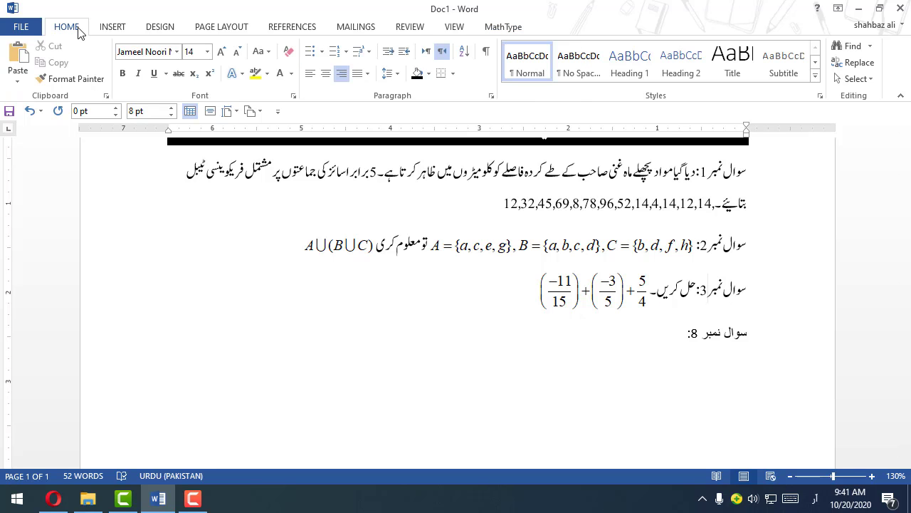
{"action": "left_click", "coordinate": [70, 82]}
{"action": "mouse_move", "coordinate": [757, 322]}
{"action": "left_mouse_down"}
{"action": "mouse_move", "coordinate": [457, 433]}
{"action": "mouse_move", "coordinate": [739, 325]}
{"action": "left_mouse_up"}
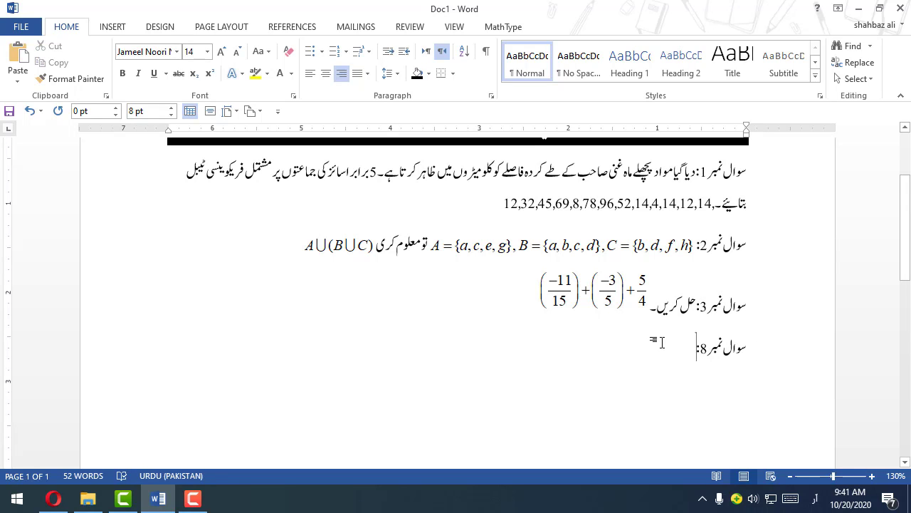
Step: Complete question 8's text with "سادہ ترین حالت میں لکھیں۔" after its label
{"action": "type", "text": "سادہ"}
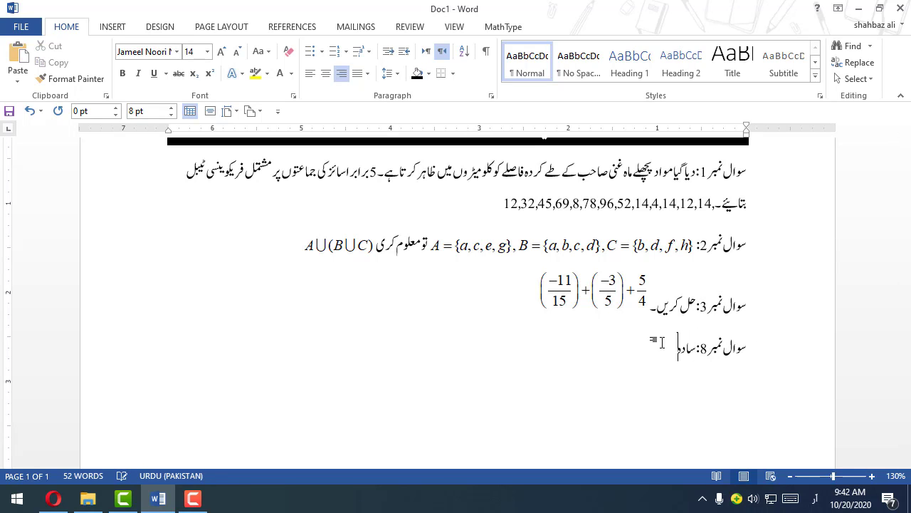
{"action": "type", "text": " ترین حالت میں لکھیں۔"}
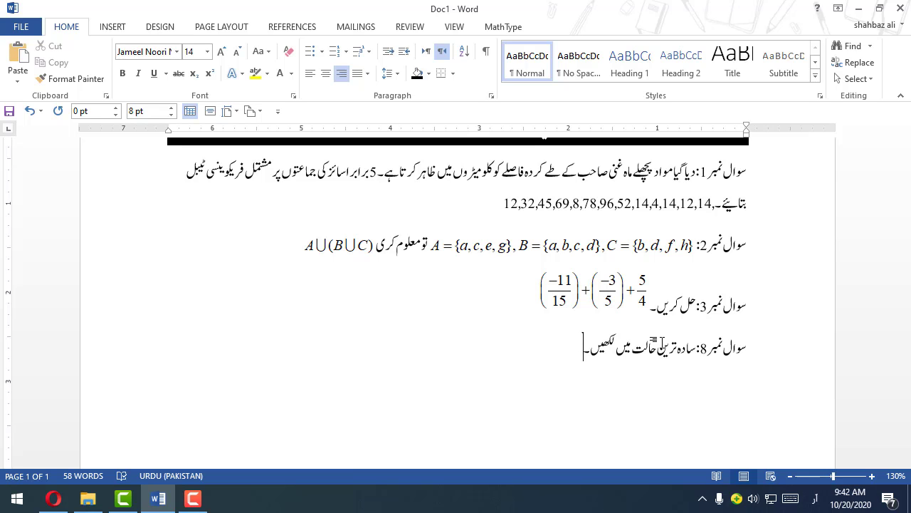
Step: Start a MathType display equation with square brackets carrying a superscript slot, and nest parentheses inside the brackets
{"action": "key", "text": "alt+q"}
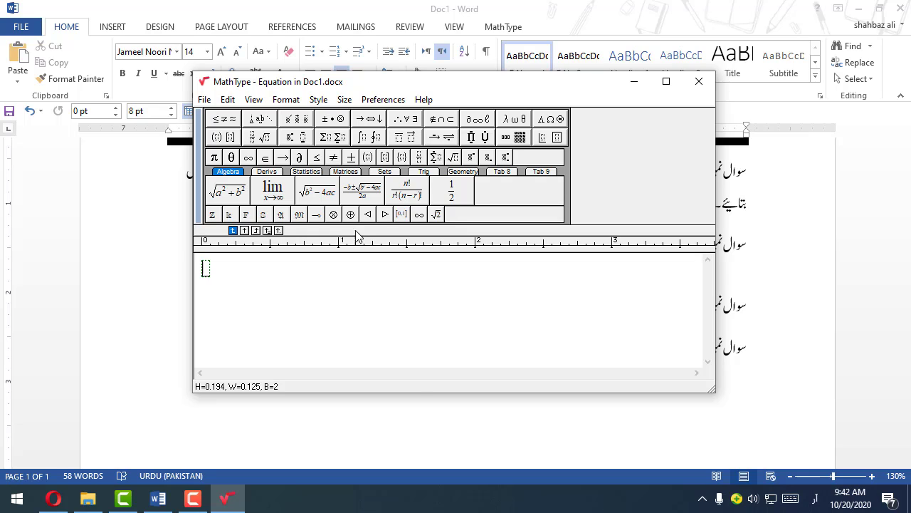
{"action": "left_click", "coordinate": [225, 138]}
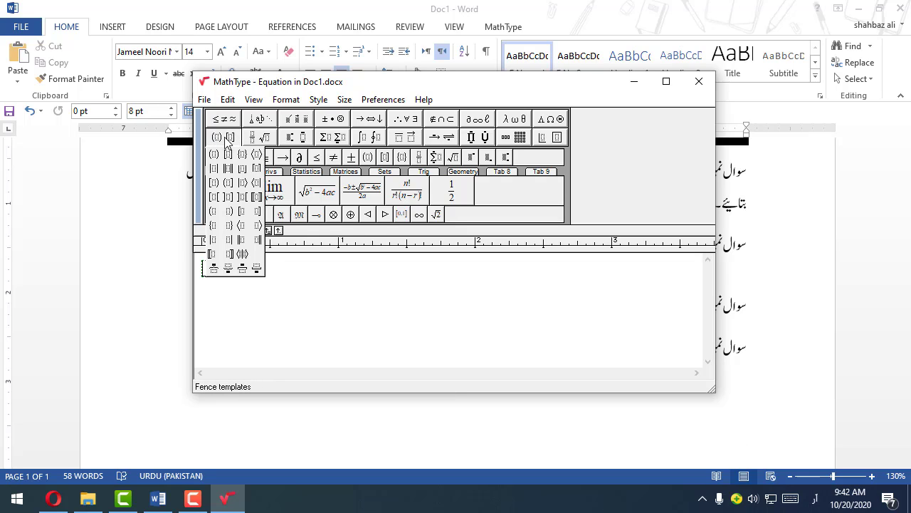
{"action": "left_click", "coordinate": [228, 154]}
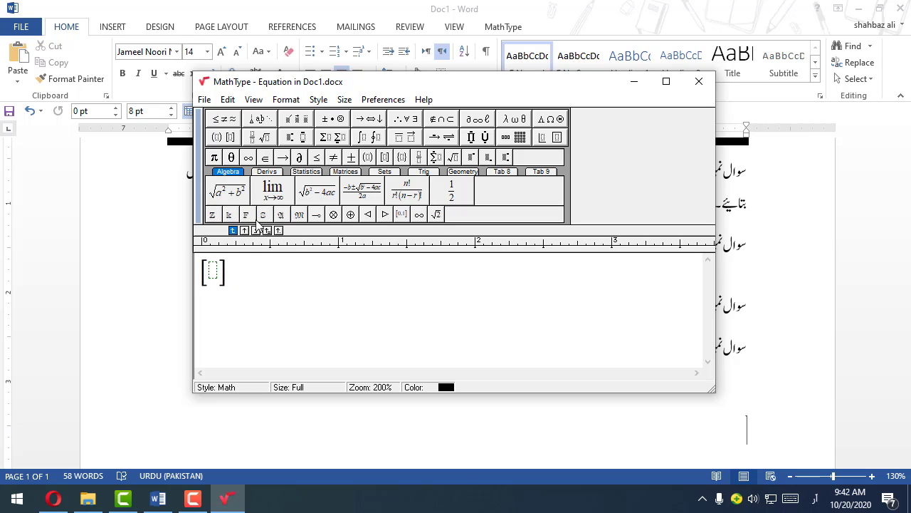
{"action": "left_click", "coordinate": [296, 137]}
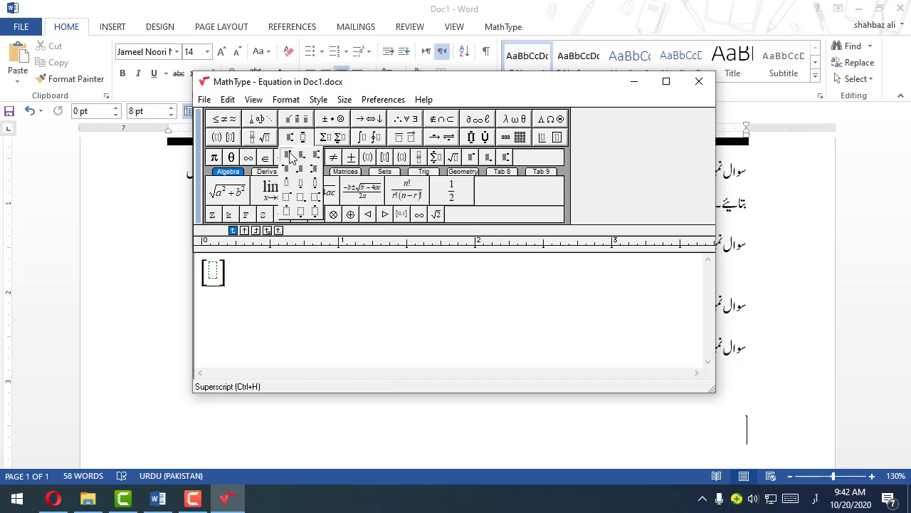
{"action": "left_click", "coordinate": [289, 156]}
{"action": "left_click", "coordinate": [218, 283]}
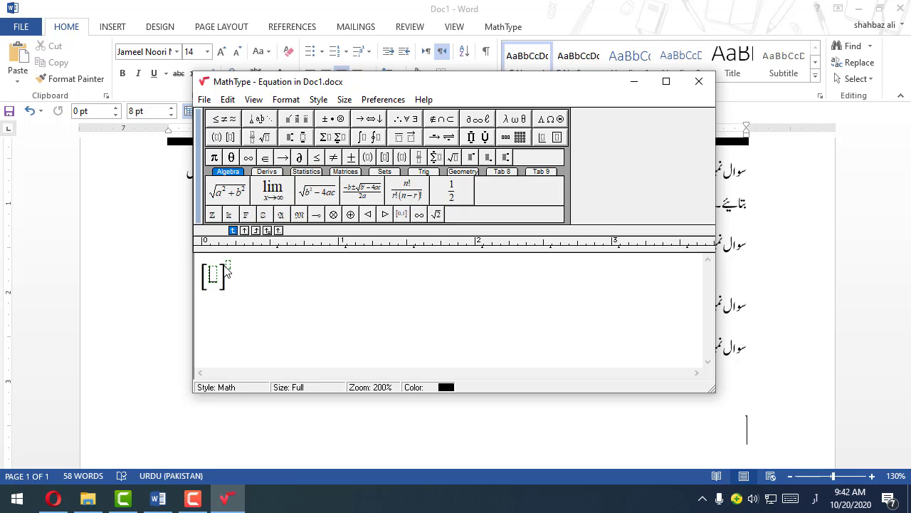
{"action": "left_click", "coordinate": [218, 138]}
{"action": "left_click", "coordinate": [218, 160]}
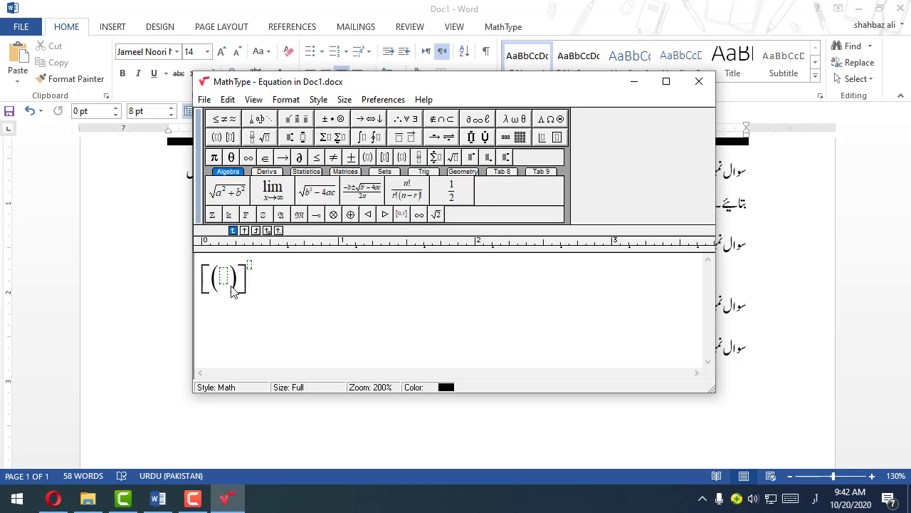
Step: Fill the parentheses with a minus sign and a full-size fraction of 4 over 9
{"action": "key", "text": "ctrl+f"}
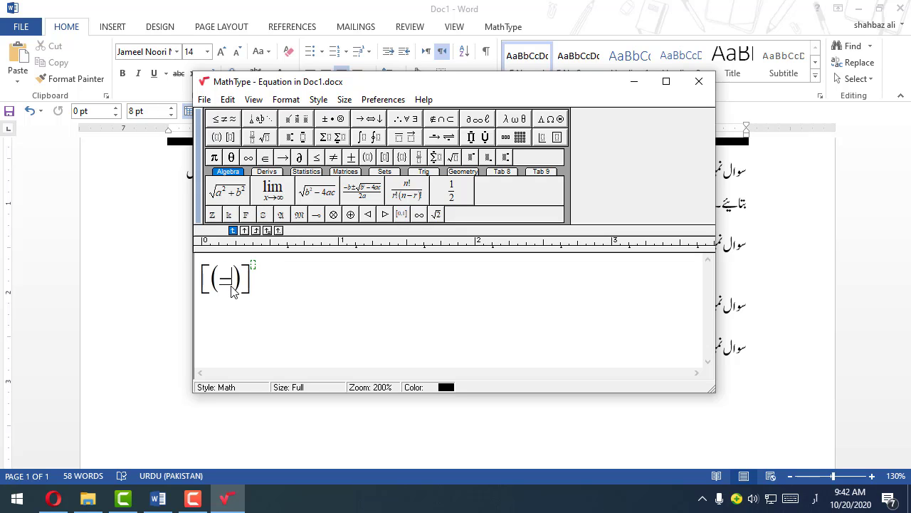
{"action": "left_click", "coordinate": [256, 138]}
{"action": "left_click", "coordinate": [251, 154]}
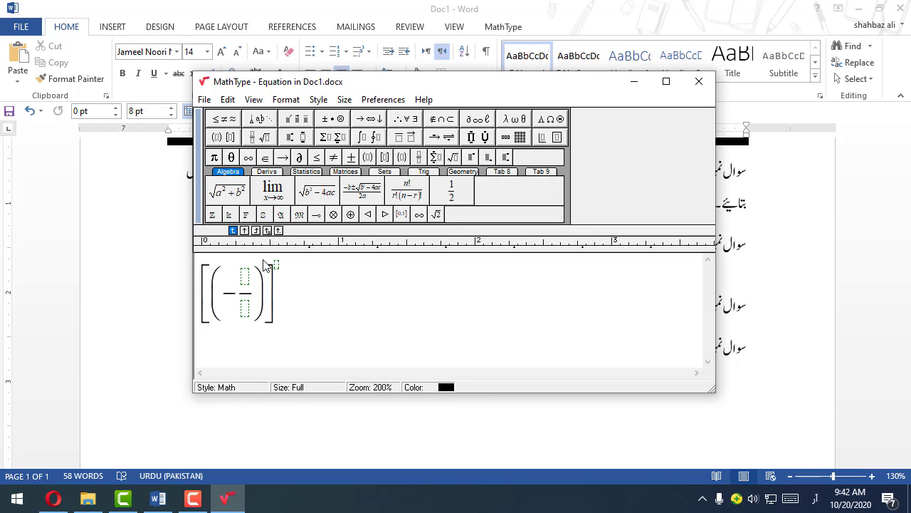
{"action": "type", "text": "4"}
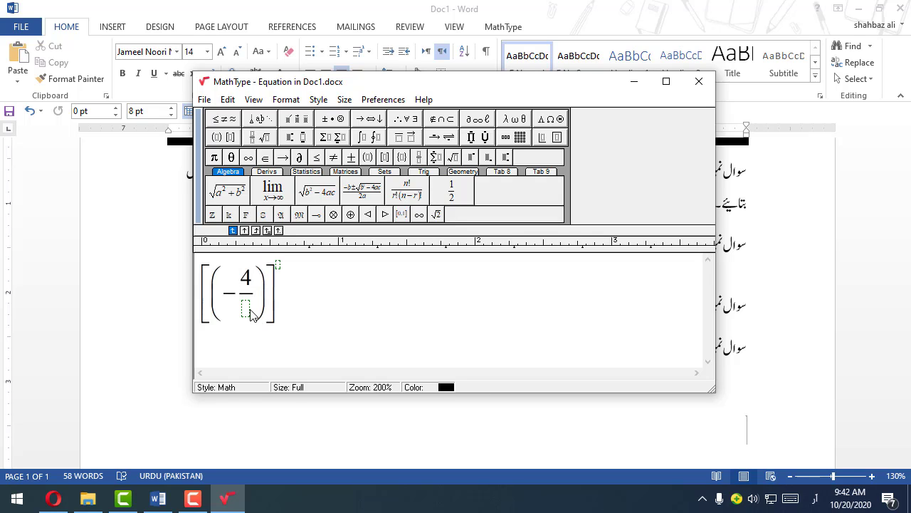
{"action": "left_click", "coordinate": [248, 311]}
{"action": "type", "text": "9"}
Step: Raise the parentheses to the exponent 2 and the outer square brackets to the exponent 8
{"action": "left_click", "coordinate": [268, 279]}
{"action": "left_click", "coordinate": [303, 137]}
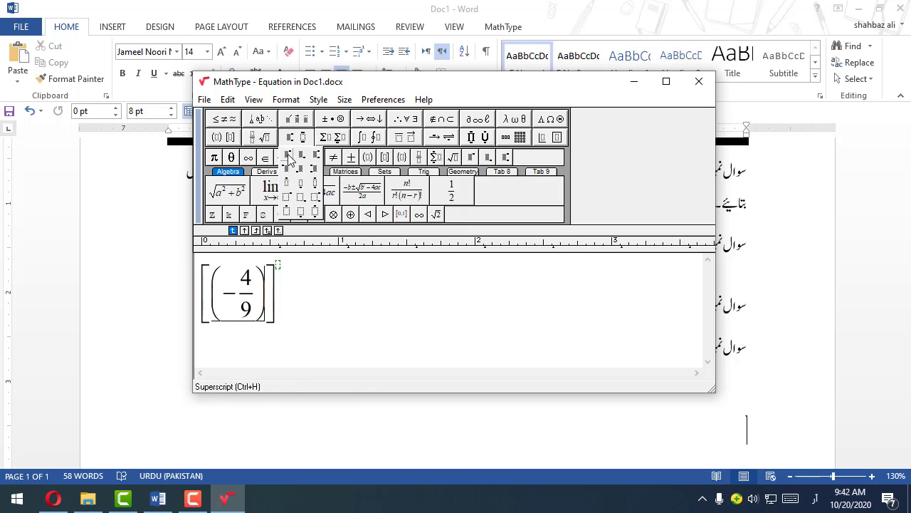
{"action": "left_click", "coordinate": [288, 158]}
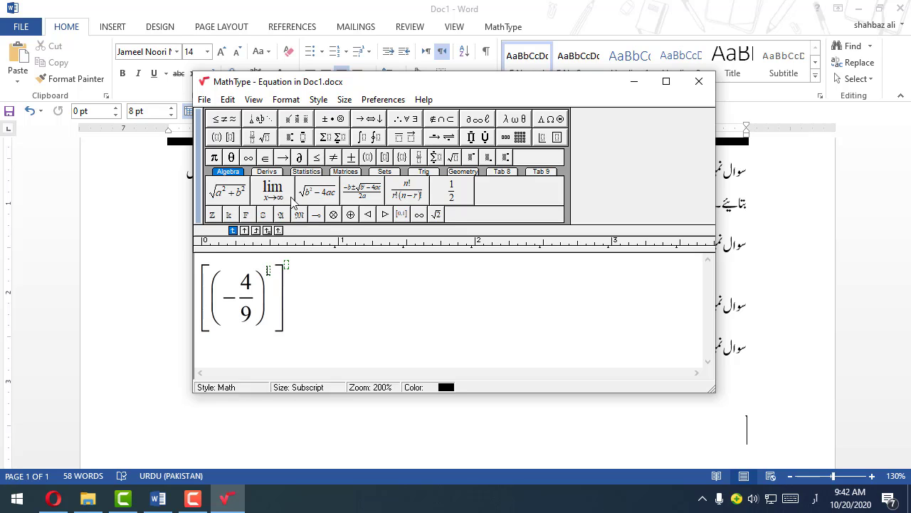
{"action": "type", "text": "2"}
{"action": "left_click", "coordinate": [288, 265]}
{"action": "type", "text": "8"}
Step: Add a division sign after the bracketed power and paste a copy of the whole power behind it
{"action": "left_click", "coordinate": [294, 300]}
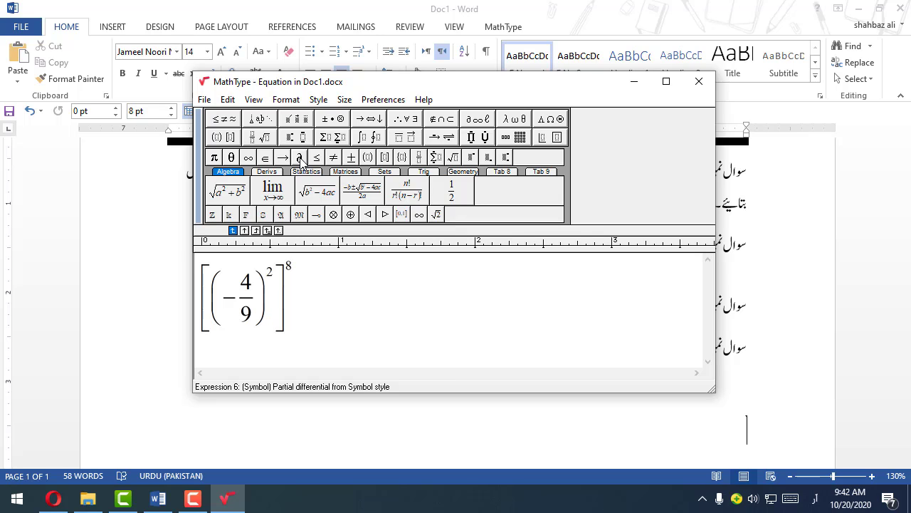
{"action": "mouse_move", "coordinate": [332, 122]}
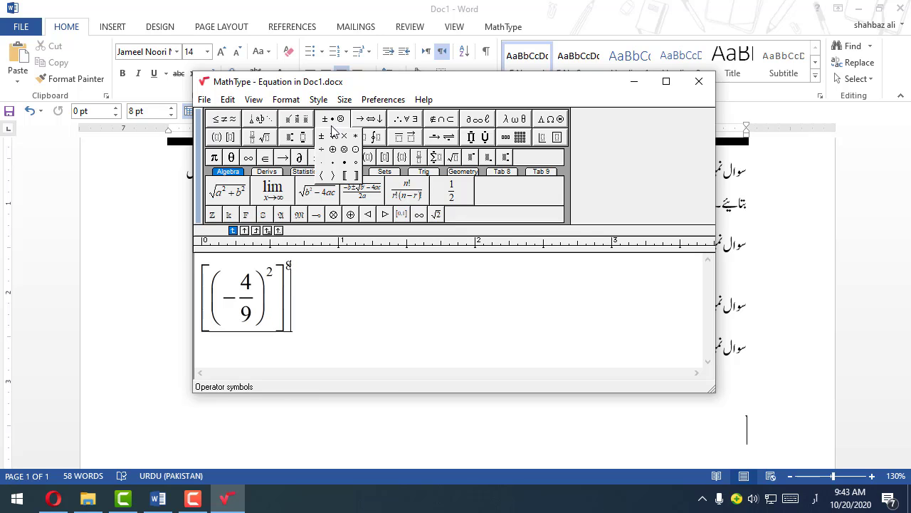
{"action": "left_click", "coordinate": [321, 149]}
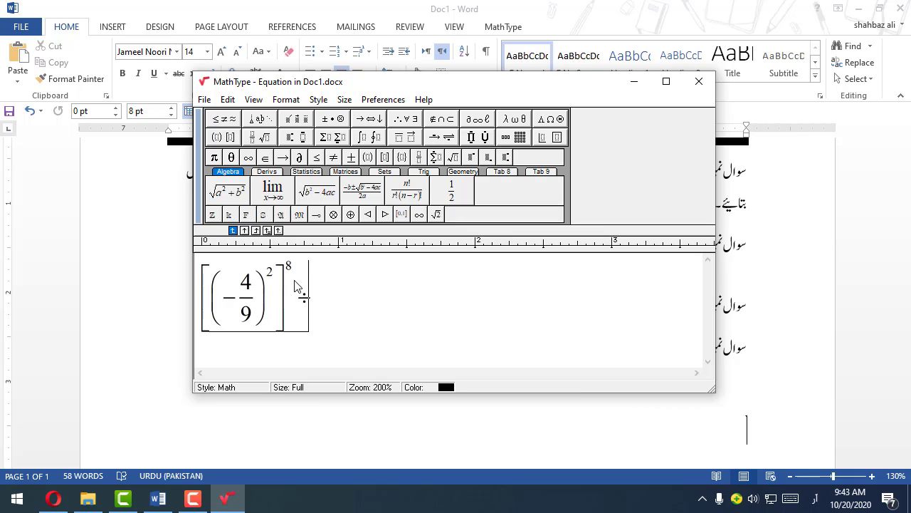
{"action": "left_click_drag", "start_coordinate": [296, 285], "coordinate": [204, 304]}
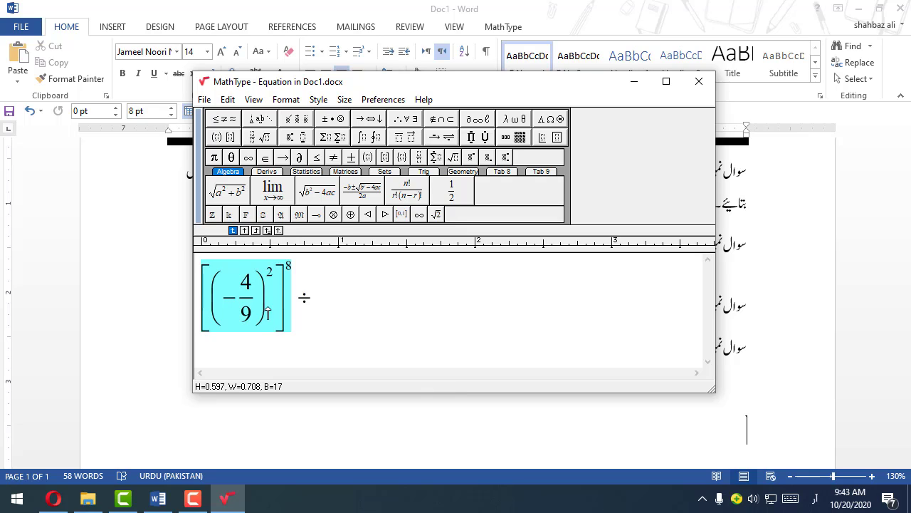
{"action": "left_click", "coordinate": [339, 304]}
{"action": "key", "text": "ctrl+v"}
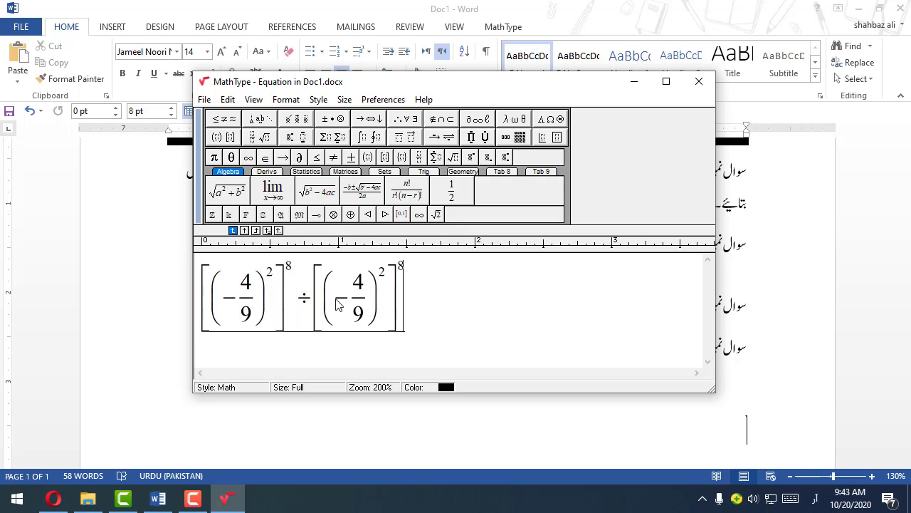
Step: Remove the inner exponent 2 from the second bracketed term and replace its outer exponent with 5
{"action": "left_click_drag", "start_coordinate": [349, 296], "coordinate": [358, 286]}
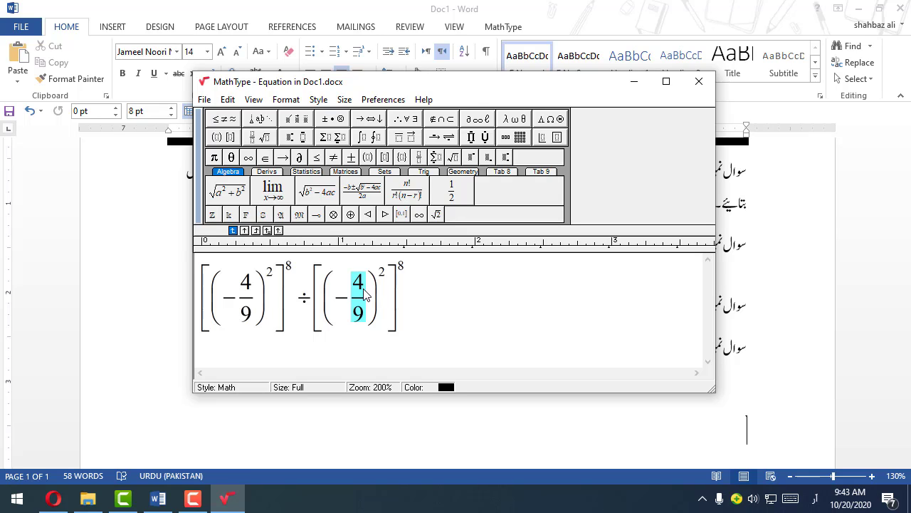
{"action": "left_click", "coordinate": [384, 276]}
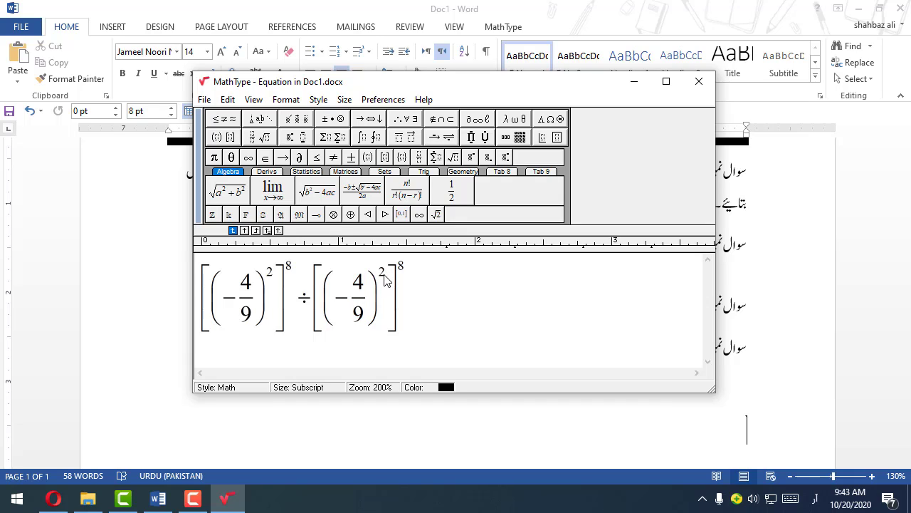
{"action": "key", "text": "BackSpace"}
{"action": "key", "text": "BackSpace"}
{"action": "key", "text": "BackSpace"}
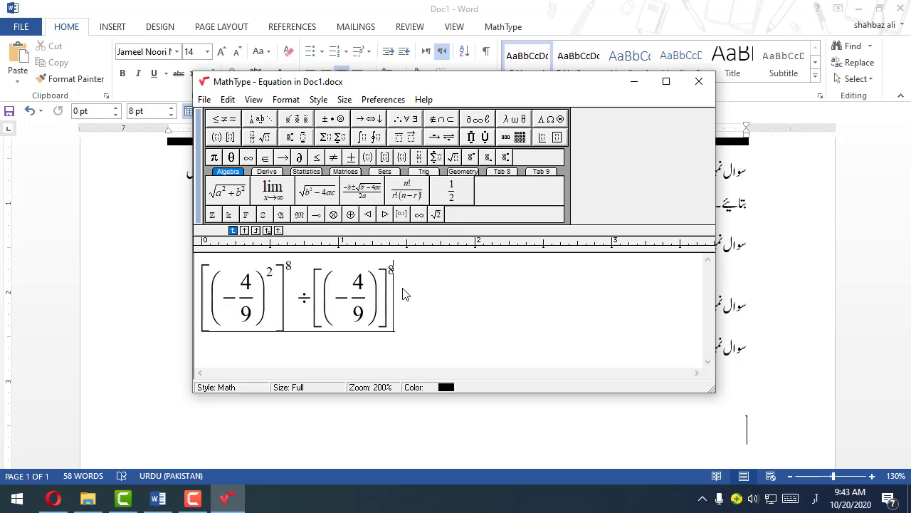
{"action": "left_click_drag", "start_coordinate": [392, 270], "coordinate": [396, 273]}
{"action": "key", "text": "BackSpace"}
{"action": "mouse_move", "coordinate": [297, 137]}
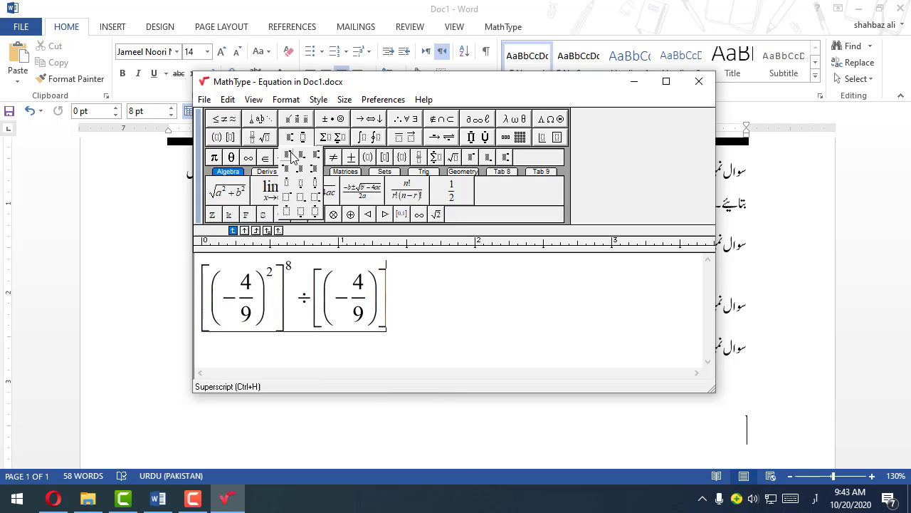
{"action": "left_click", "coordinate": [292, 156]}
{"action": "type", "text": "5"}
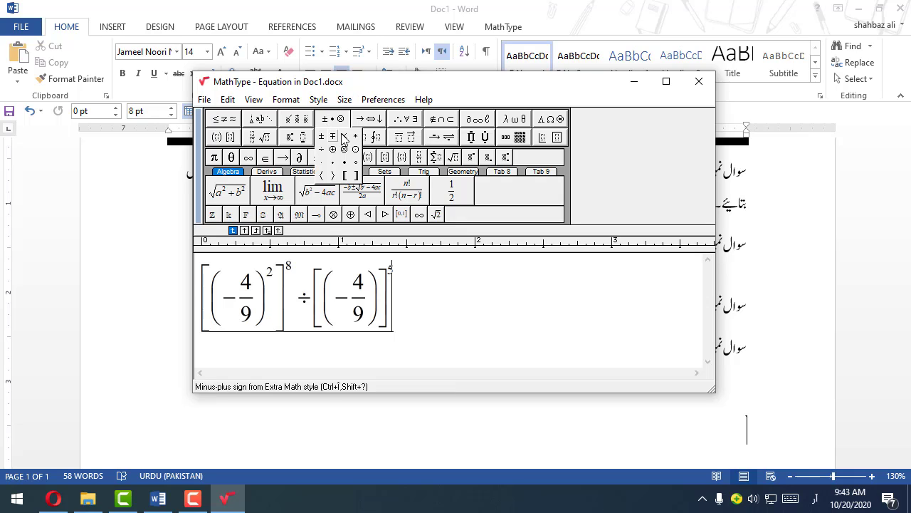
Step: Append a multiplication sign and a parenthesised −4/9 full-size fraction, and close the equation editor to place the equation in the document
{"action": "left_click", "coordinate": [344, 135]}
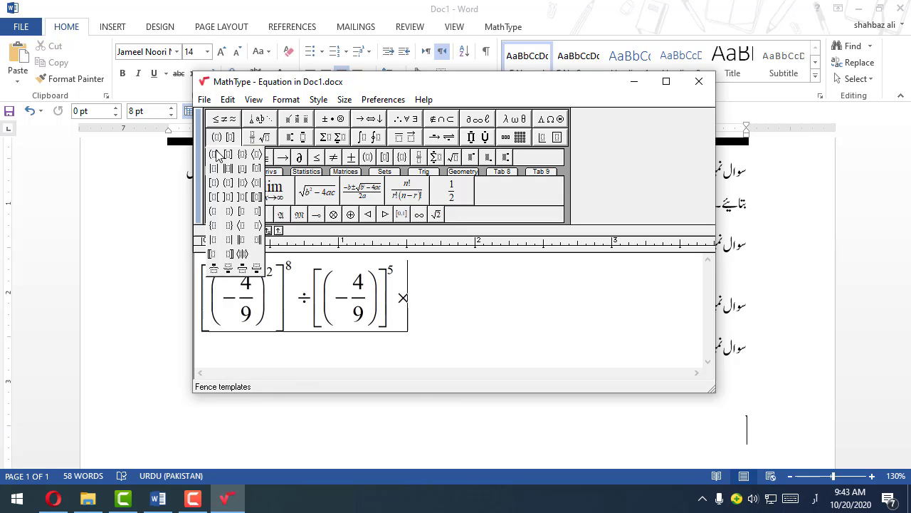
{"action": "left_click", "coordinate": [215, 150]}
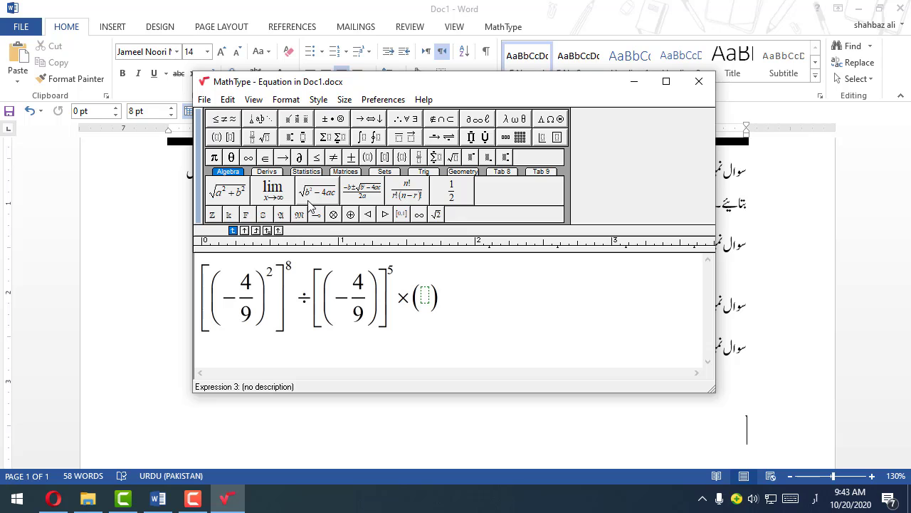
{"action": "mouse_move", "coordinate": [261, 137]}
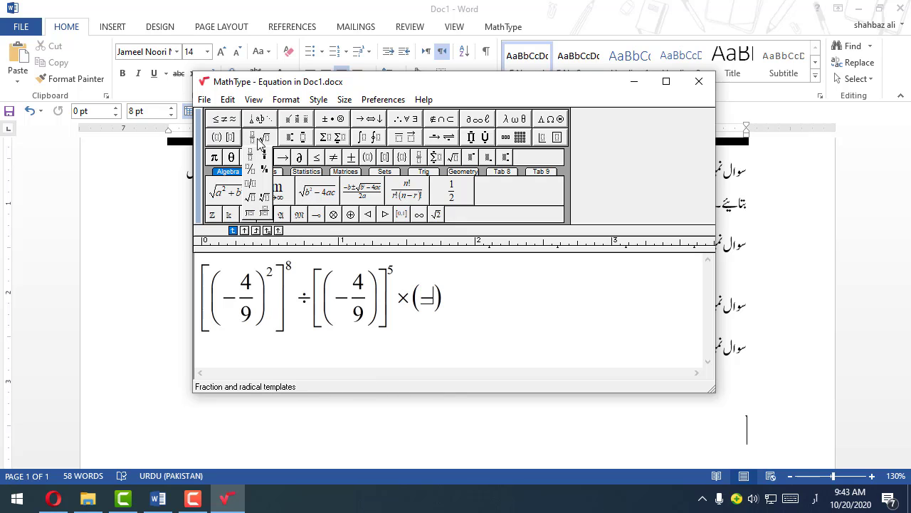
{"action": "left_click", "coordinate": [257, 156]}
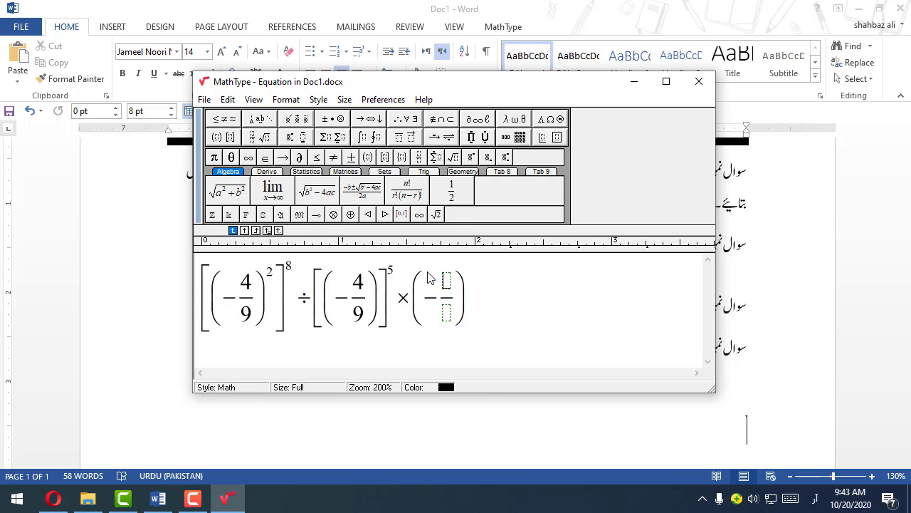
{"action": "type", "text": "4/"}
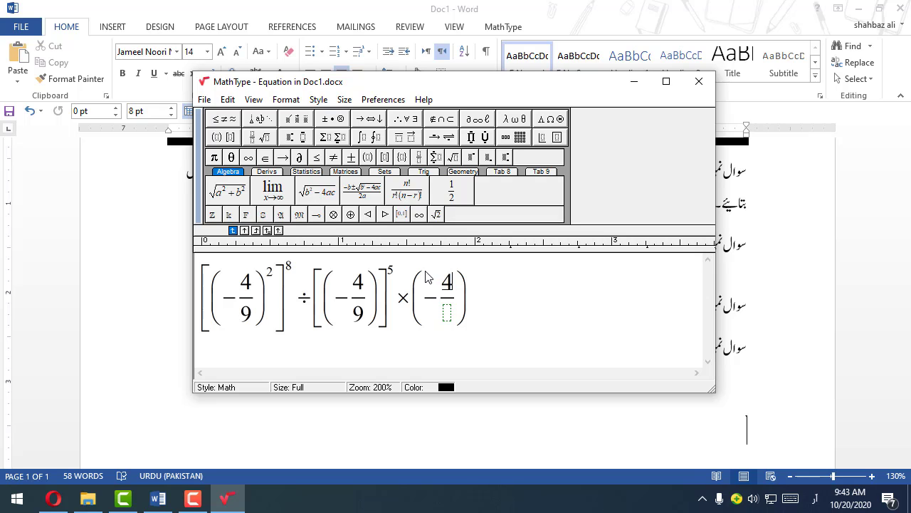
{"action": "type", "text": "9"}
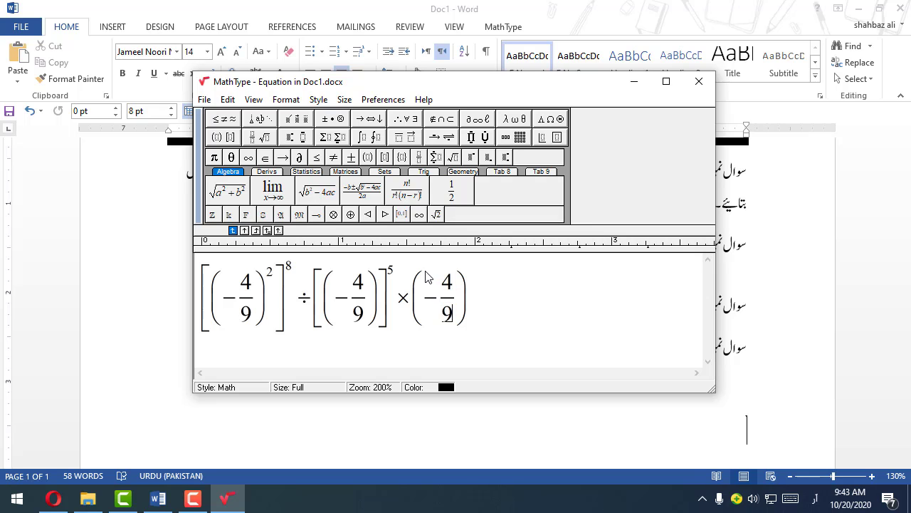
{"action": "left_click", "coordinate": [696, 94]}
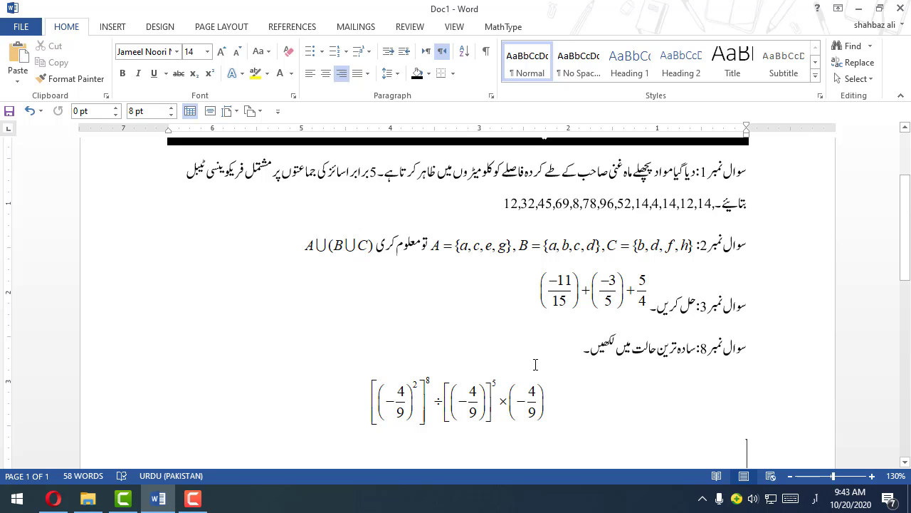
Step: Join the power equation onto the text line of question 8, and reopen it briefly in the MathType editor to check it
{"action": "key", "text": "Delete"}
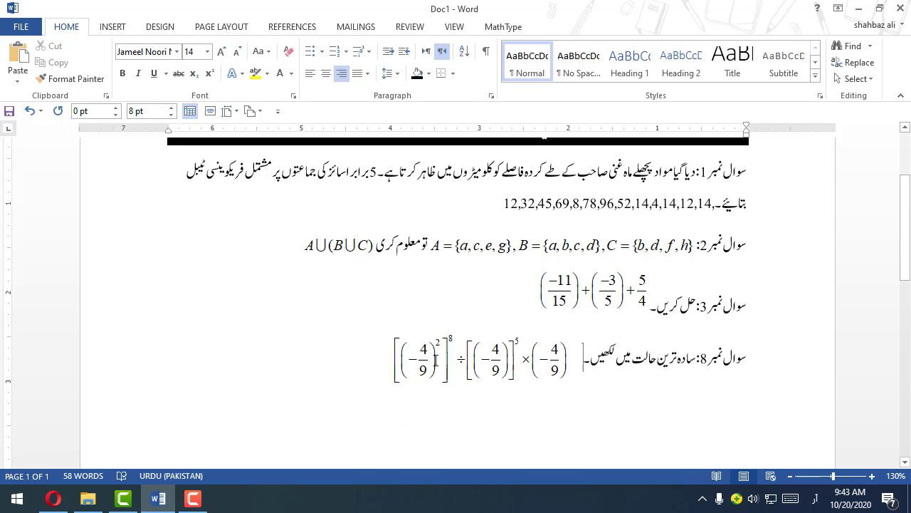
{"action": "left_click", "coordinate": [427, 365]}
{"action": "double_click", "coordinate": [428, 364]}
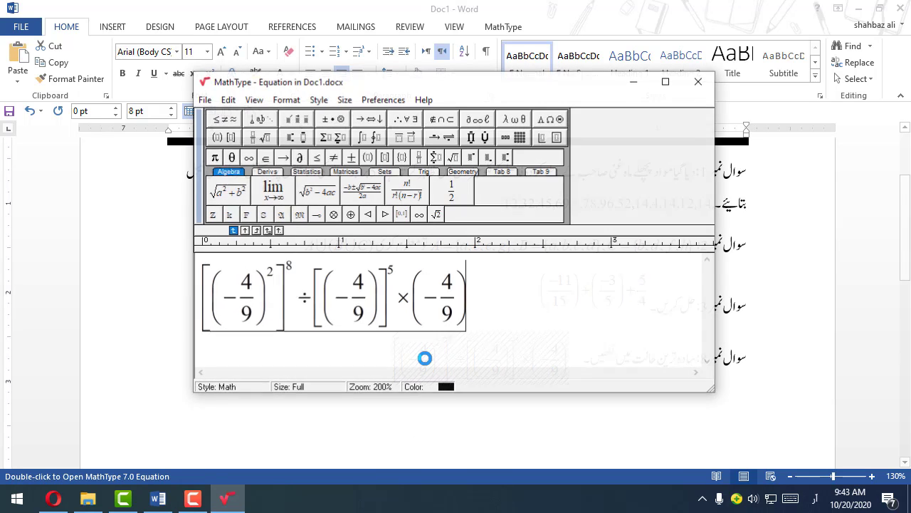
{"action": "left_click", "coordinate": [698, 82]}
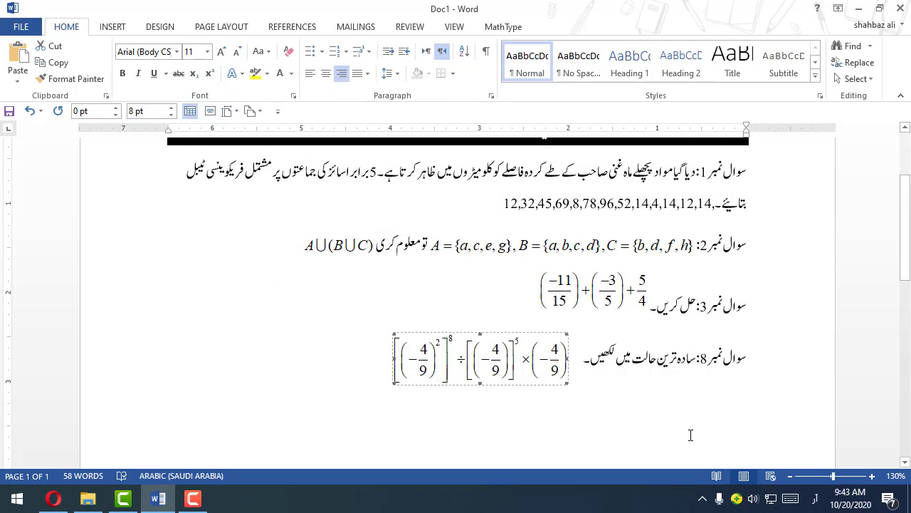
Step: Start the next question on the empty line below question 8 with the label "سوال نمبر 9:"
{"action": "left_click", "coordinate": [700, 398]}
{"action": "scroll", "coordinate": [694, 391], "scroll_direction": "down", "scroll_amount": 2}
{"action": "scroll", "coordinate": [699, 394], "scroll_direction": "up", "scroll_amount": 4}
{"action": "scroll", "coordinate": [699, 394], "scroll_direction": "down", "scroll_amount": 4, "text": "ctrl"}
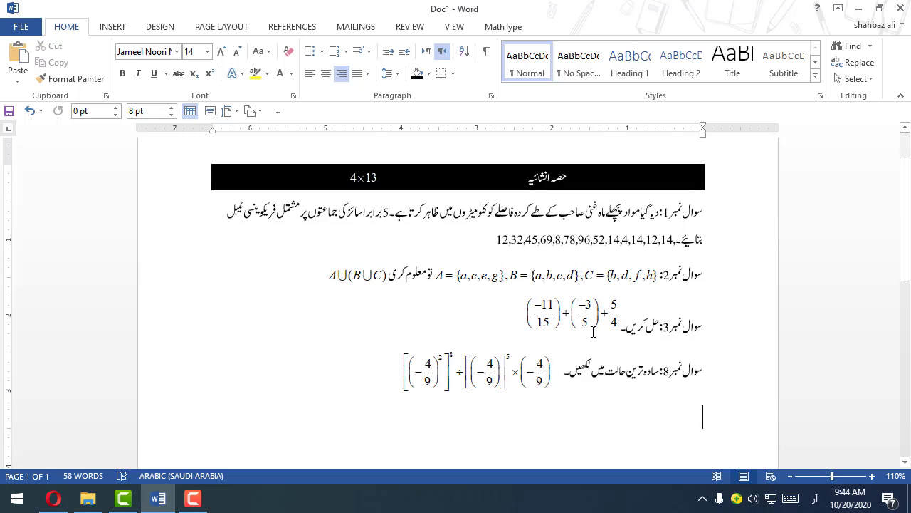
{"action": "scroll", "coordinate": [593, 332], "scroll_direction": "down", "scroll_amount": 3}
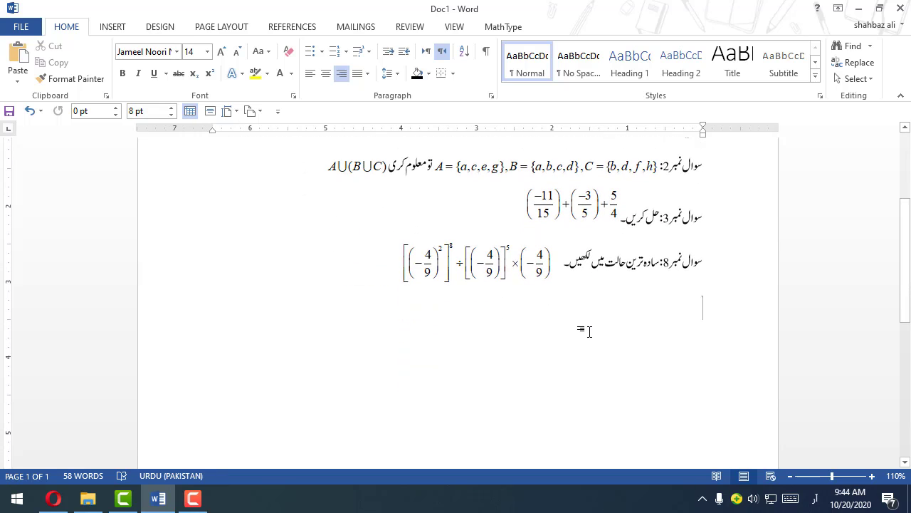
{"action": "type", "text": "سوال نمبر9:"}
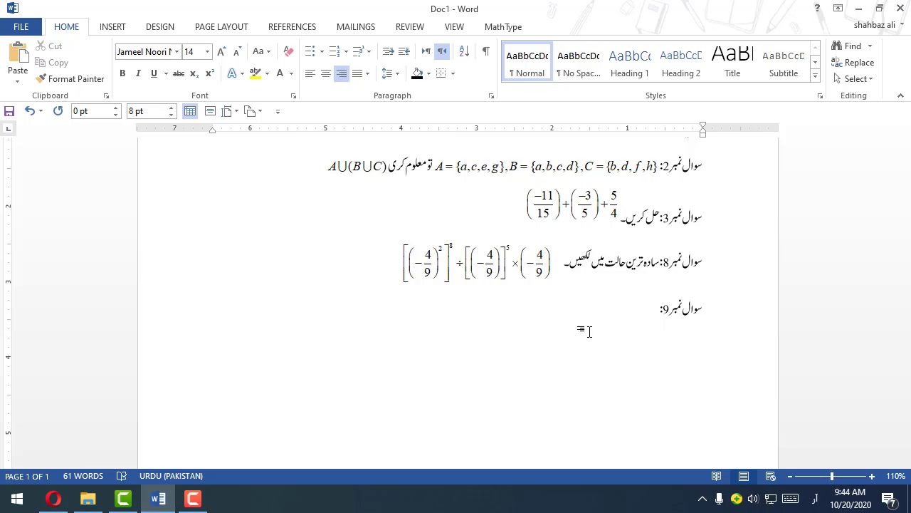
{"action": "scroll", "coordinate": [588, 331], "scroll_direction": "up", "scroll_amount": 2}
{"action": "scroll", "coordinate": [589, 331], "scroll_direction": "up", "scroll_amount": 3, "text": "ctrl"}
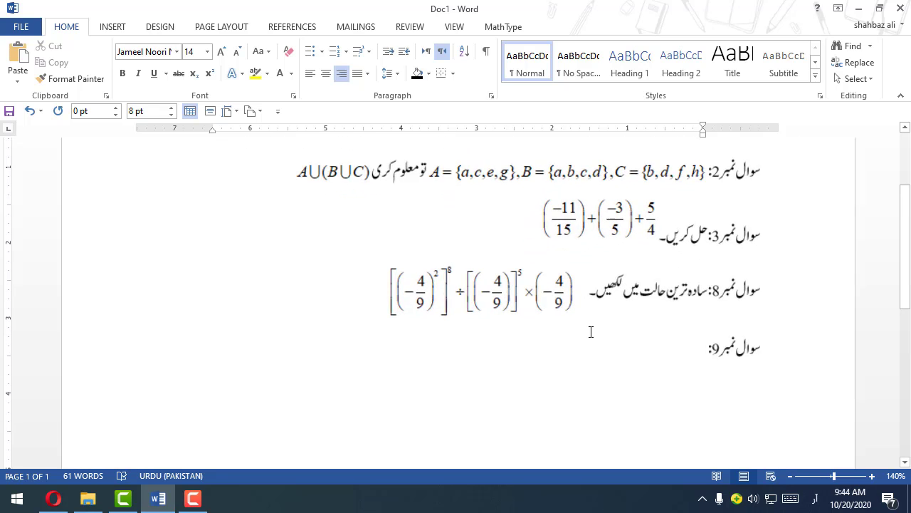
{"action": "scroll", "coordinate": [589, 331], "scroll_direction": "down", "scroll_amount": 2}
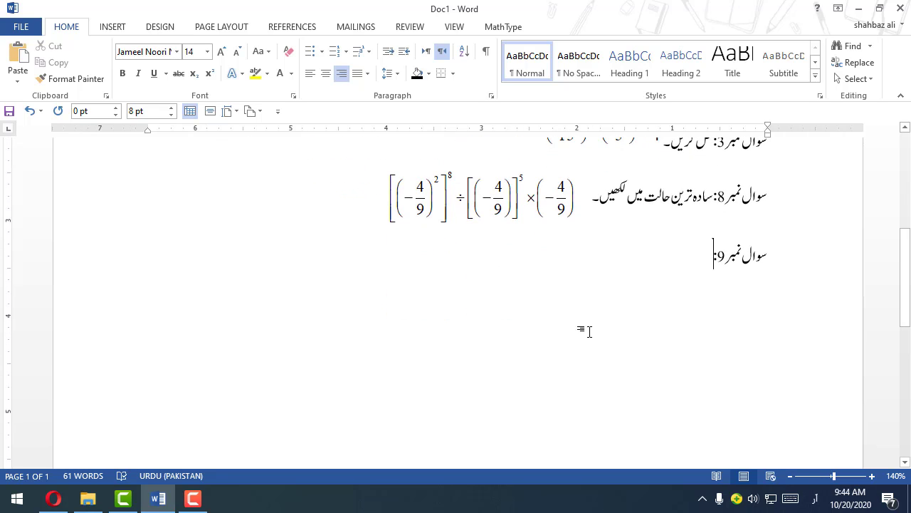
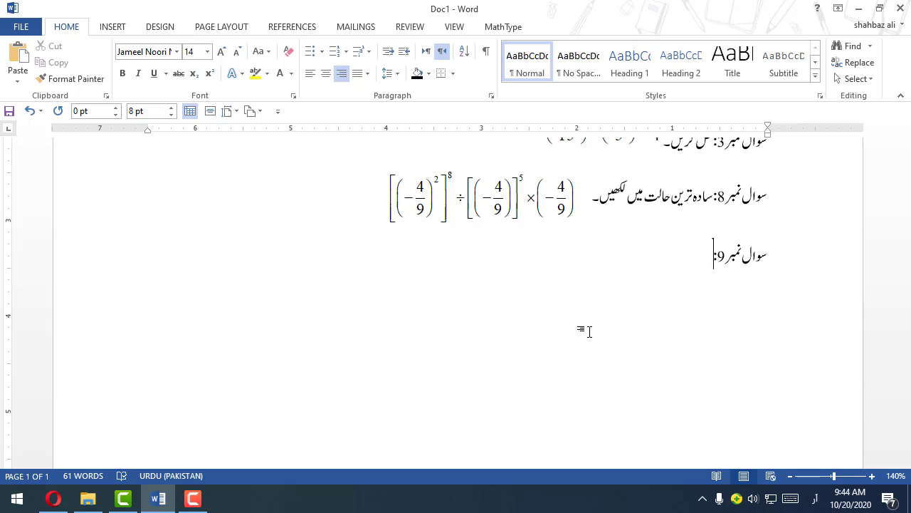
Step: Start a new MathType equation for question 9, switch the input language to English, and enter "5x −"
{"action": "key", "text": "ctrl+alt+q"}
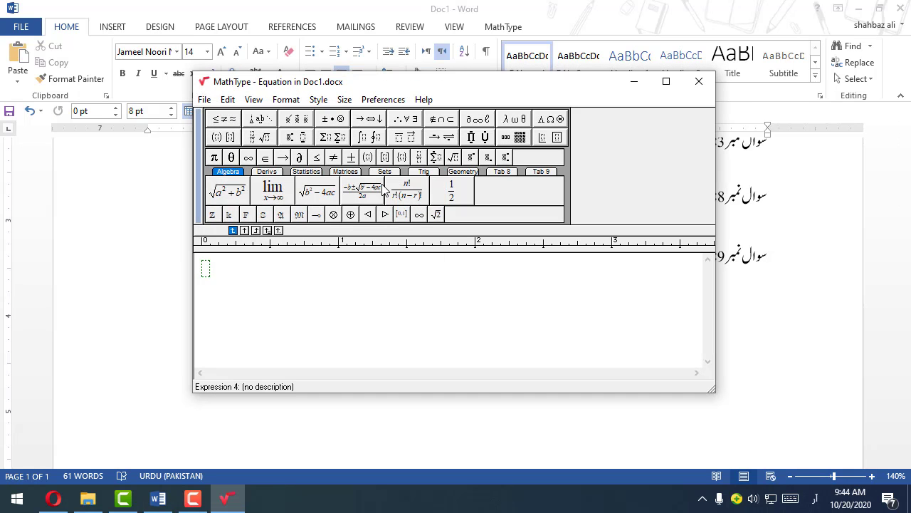
{"action": "type", "text": "5ش"}
{"action": "key", "text": "BackSpace"}
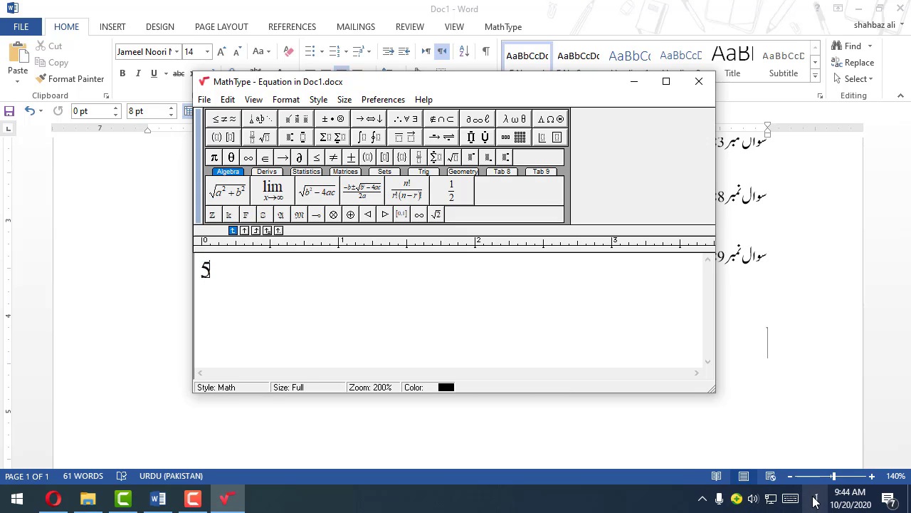
{"action": "left_click", "coordinate": [815, 502]}
{"action": "left_click", "coordinate": [776, 314]}
{"action": "type", "text": "x −"}
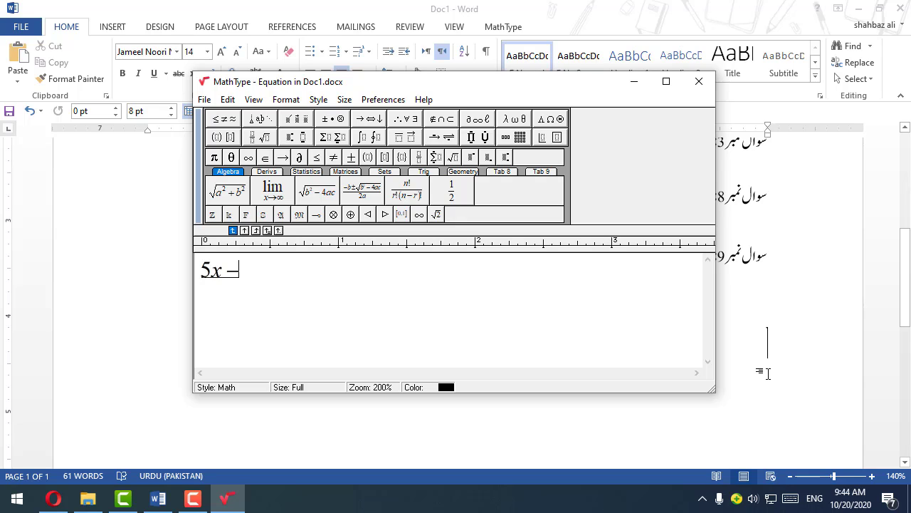
Step: Insert a full-size fraction after "5x −" with numerator 5 and denominator 3
{"action": "left_click", "coordinate": [258, 137]}
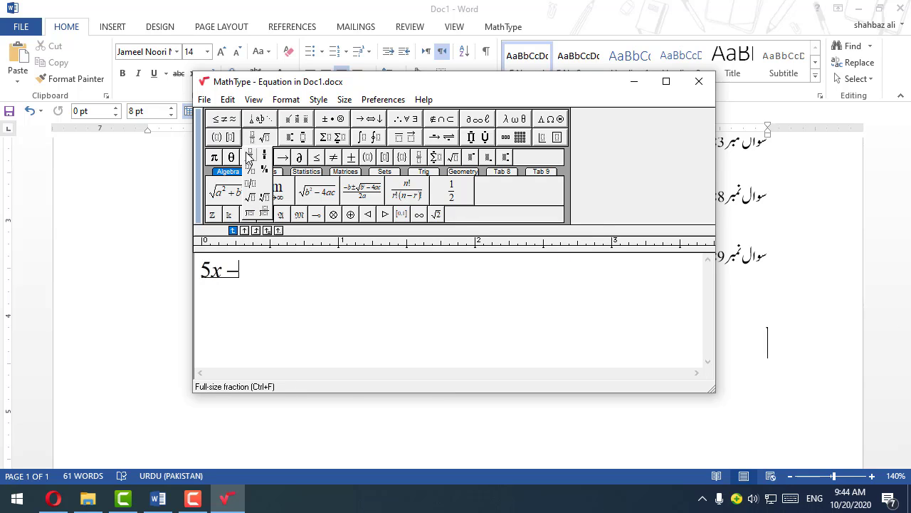
{"action": "left_click", "coordinate": [250, 154]}
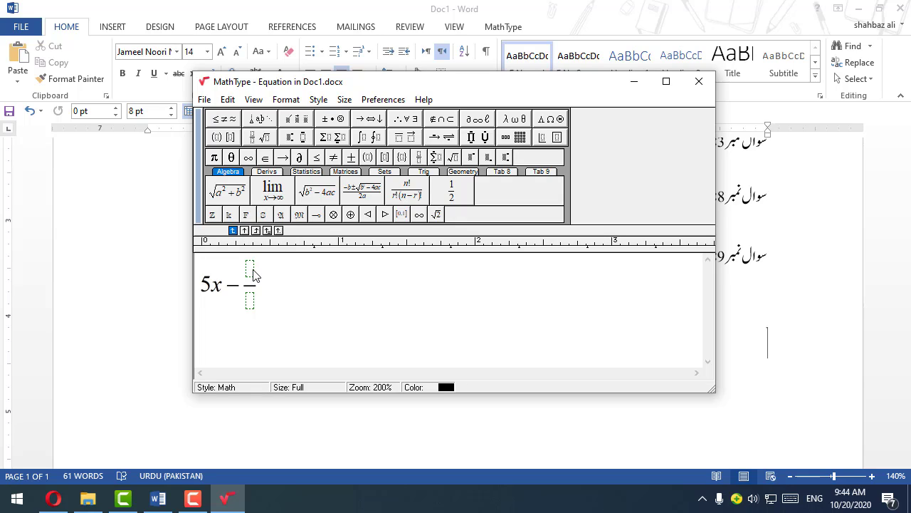
{"action": "type", "text": "3"}
{"action": "key", "text": "BackSpace"}
{"action": "type", "text": "5/"}
{"action": "left_click", "coordinate": [250, 307]}
{"action": "type", "text": "3"}
{"action": "left_click", "coordinate": [261, 288]}
Step: Complete the equation with "= 3x −" and a full-size 2/3 fraction, and close the editor to place it in the document
{"action": "type", "text": "= 3x-"}
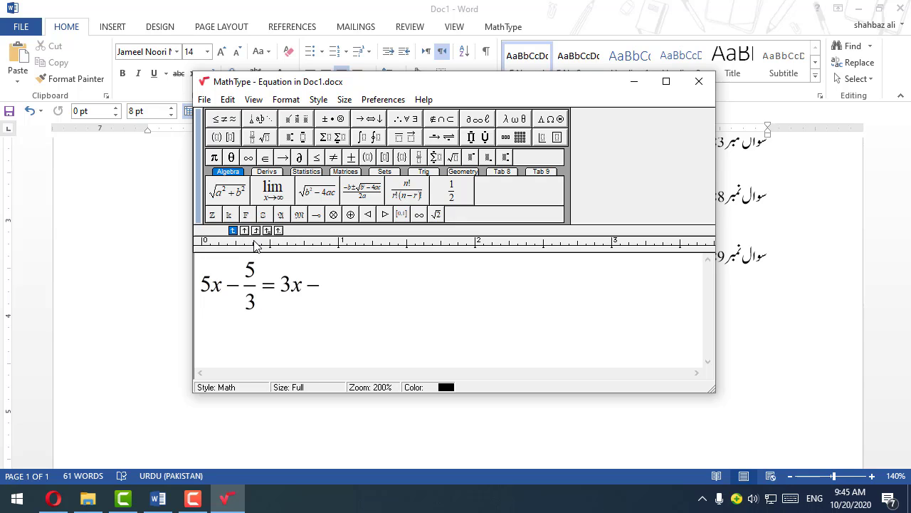
{"action": "left_click", "coordinate": [255, 138]}
{"action": "left_click", "coordinate": [253, 154]}
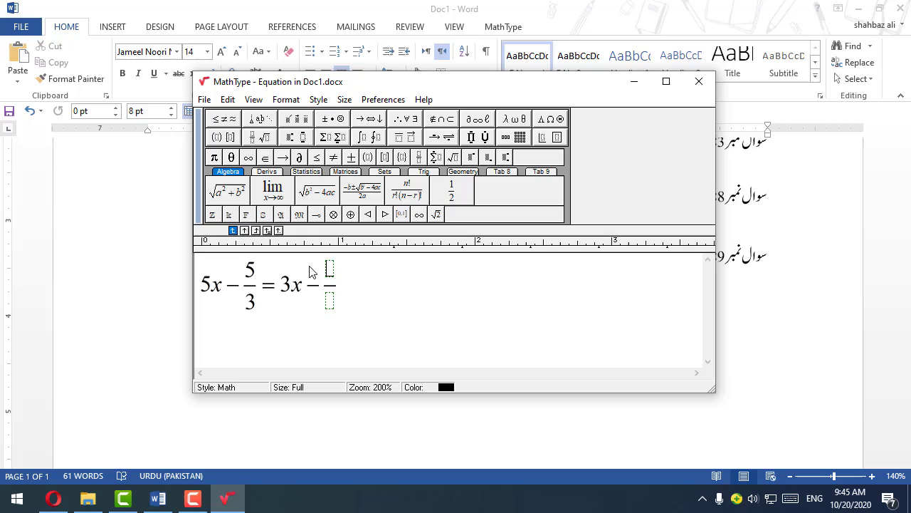
{"action": "type", "text": "2/"}
{"action": "left_click", "coordinate": [329, 300]}
{"action": "type", "text": "3"}
{"action": "left_click", "coordinate": [378, 287]}
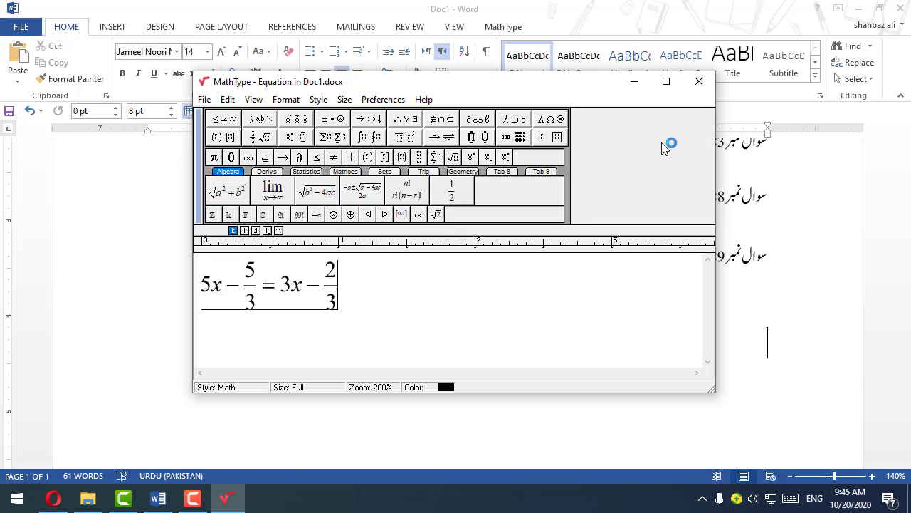
{"action": "left_click", "coordinate": [702, 83]}
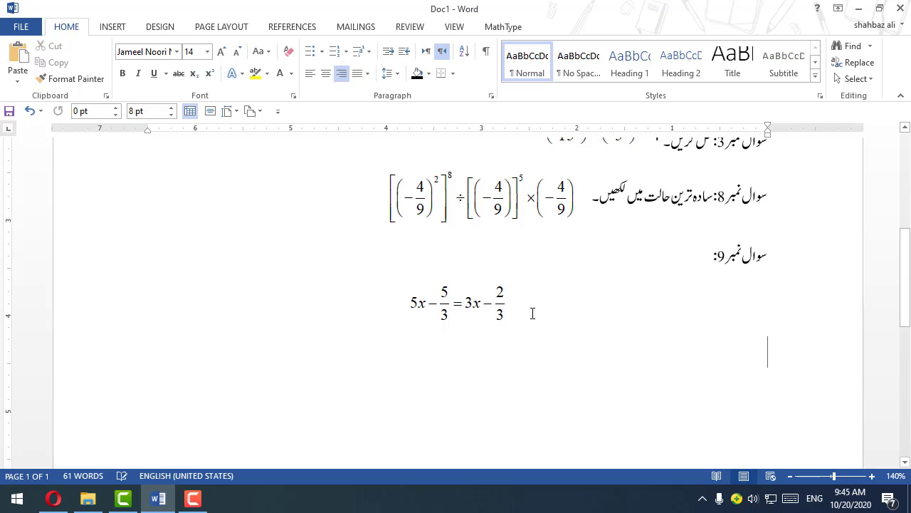
Step: Join the linear equation onto the label line of question 9, directly after the colon
{"action": "left_click", "coordinate": [691, 257]}
{"action": "key", "text": "Delete"}
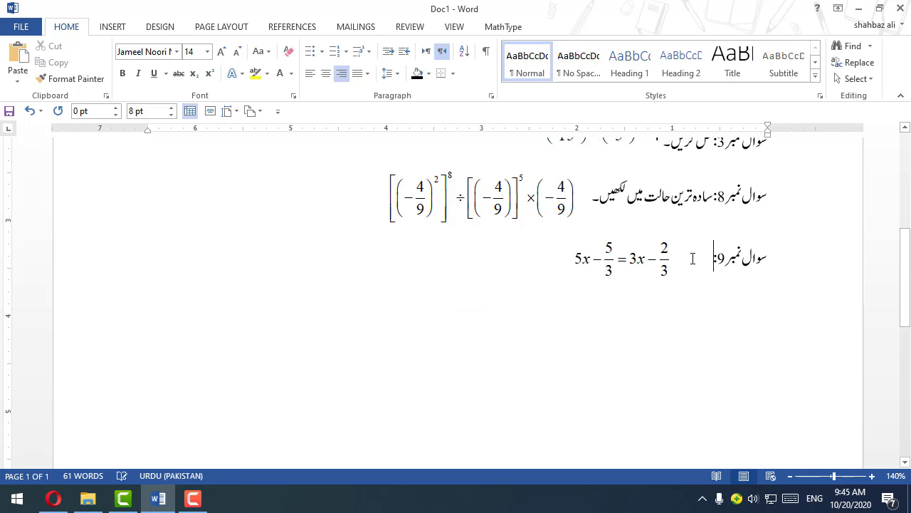
{"action": "key", "text": "Delete"}
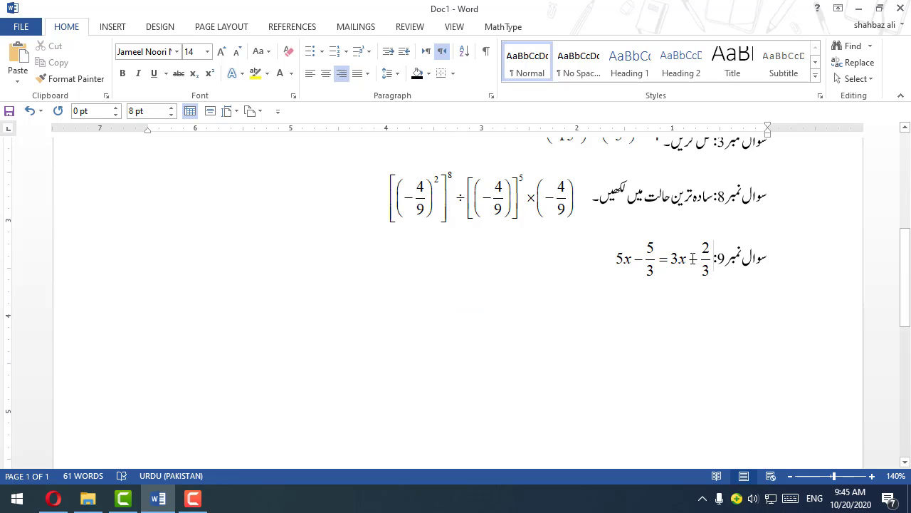
{"action": "key", "text": "End"}
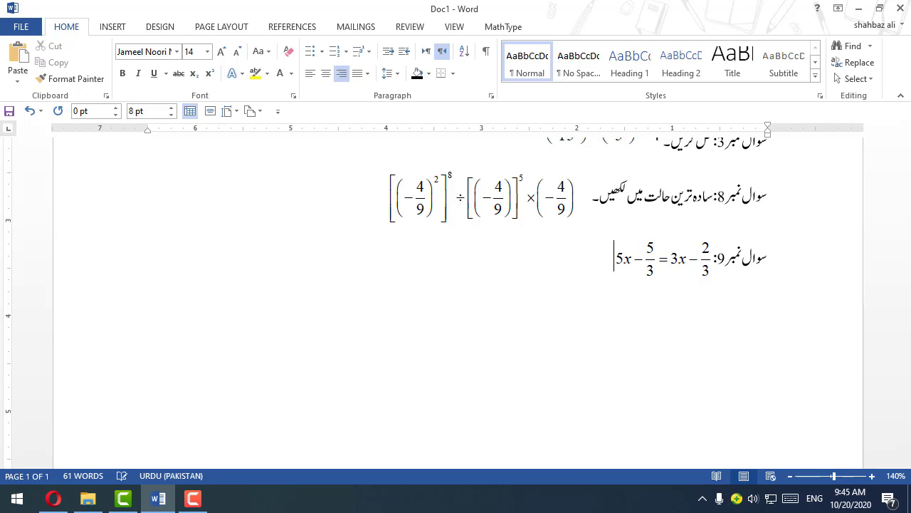
Step: Insert the Urdu text "حل کریں" between the question 9 label and its equation
{"action": "left_click", "coordinate": [727, 261]}
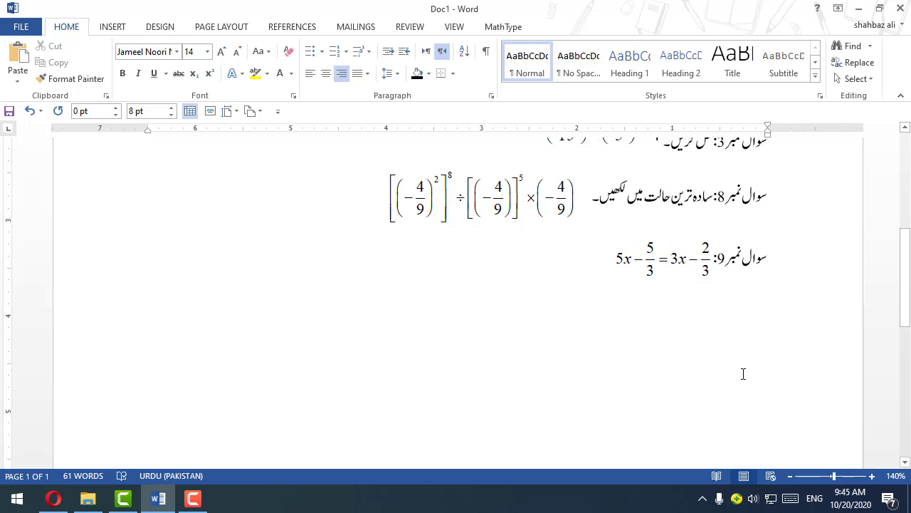
{"action": "key", "text": "Left"}
{"action": "type", "text": "H"}
{"action": "key", "text": "BackSpace"}
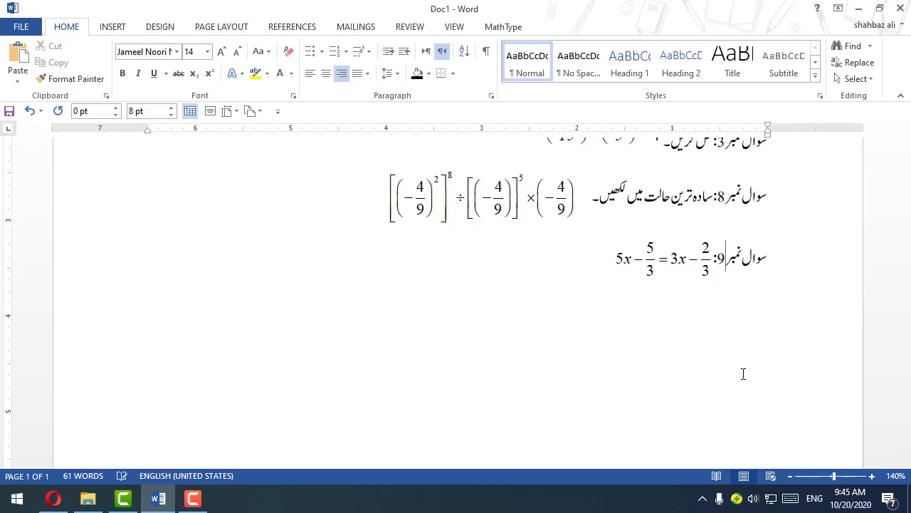
{"action": "key", "text": "alt+shift"}
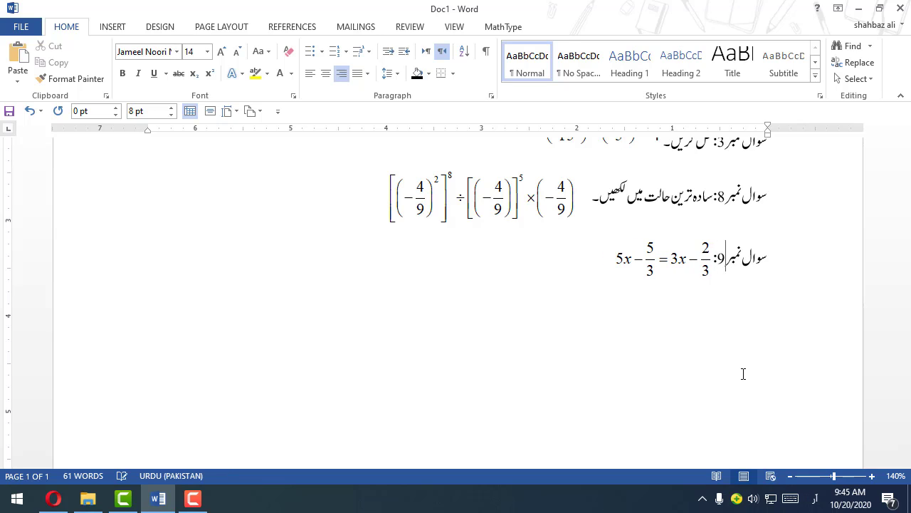
{"action": "type", "text": "حل کریں"}
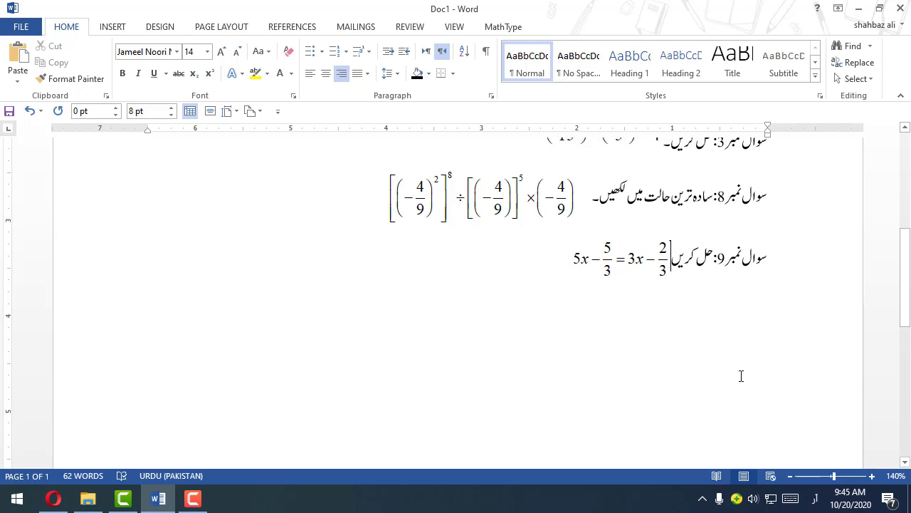
Step: Start a new line below question 9 with the label "سوال نمبر 11:"
{"action": "scroll", "coordinate": [741, 376], "scroll_direction": "down", "scroll_amount": 1}
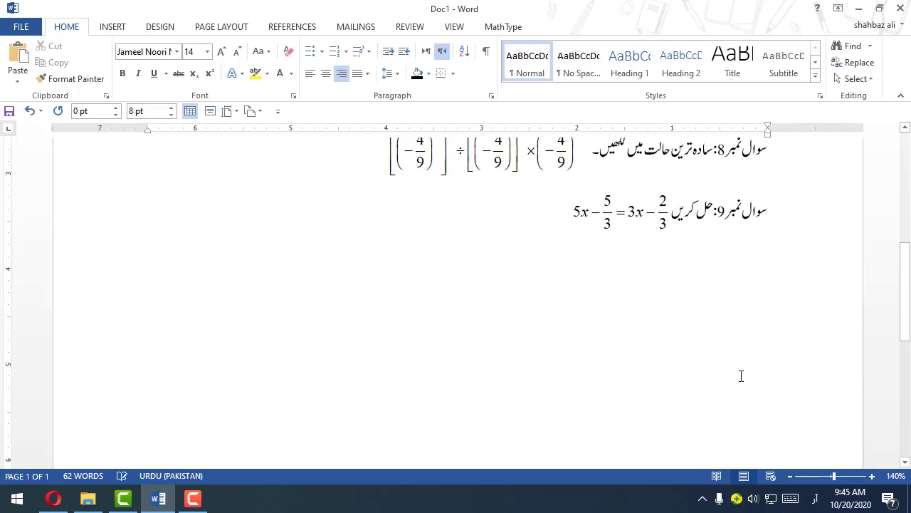
{"action": "left_click", "coordinate": [532, 234]}
{"action": "key", "text": "Return"}
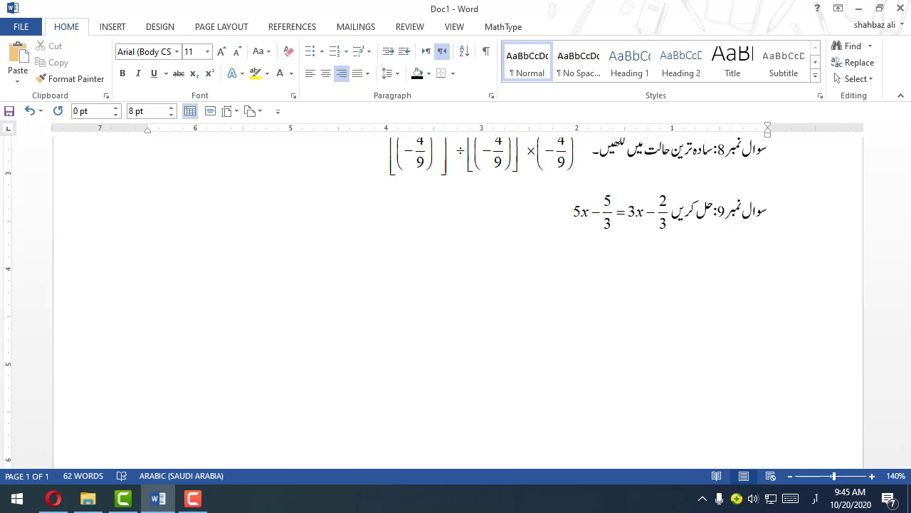
{"action": "type", "text": "سوال نمبر 11:"}
Step: Copy the formatting of the question 9 label onto the question 11 label with Format Painter
{"action": "left_click", "coordinate": [754, 211]}
{"action": "left_click", "coordinate": [85, 80]}
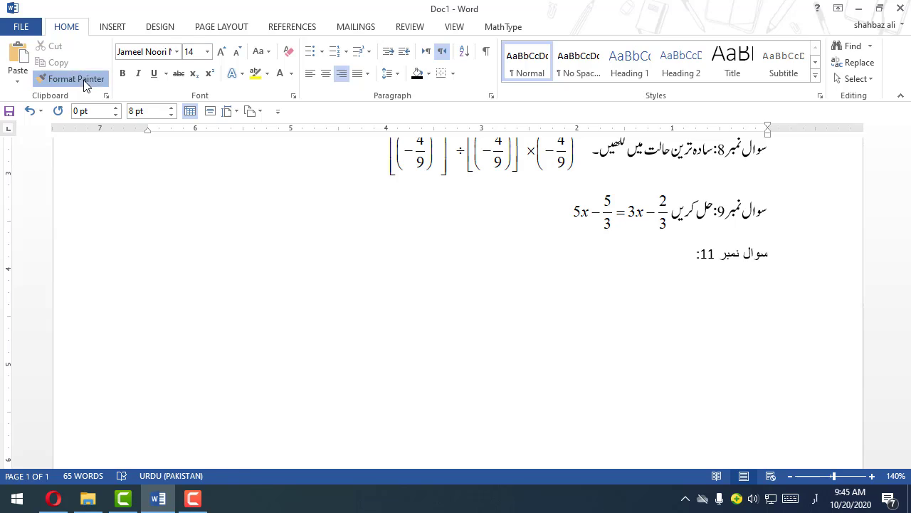
{"action": "left_click_drag", "start_coordinate": [783, 259], "coordinate": [688, 260]}
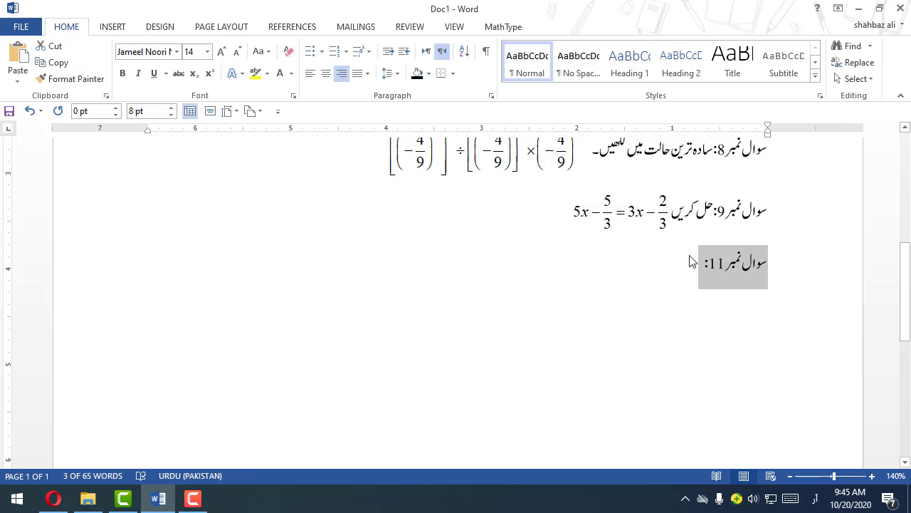
{"action": "left_click", "coordinate": [694, 262]}
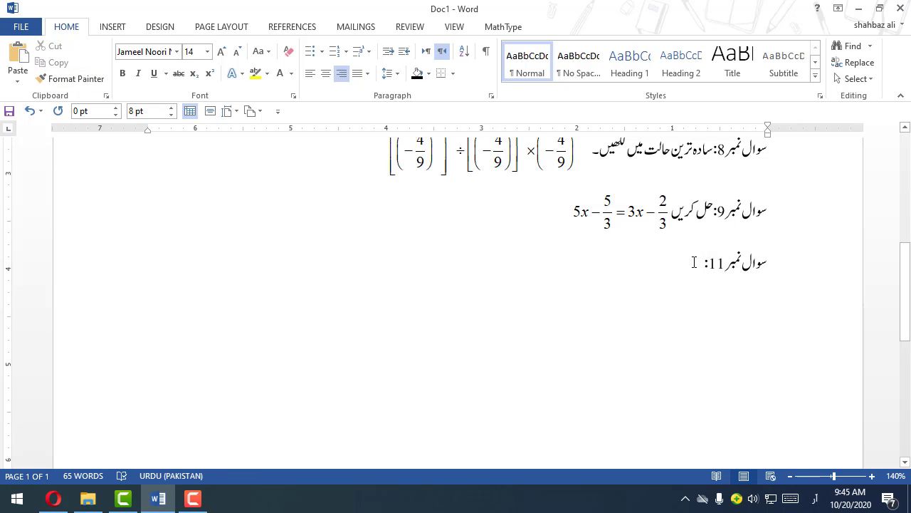
Step: Add "اگر" after the question 11 label, and open a new empty MathType equation with English input
{"action": "type", "text": "اگر"}
{"action": "key", "text": "ctrl+alt+q"}
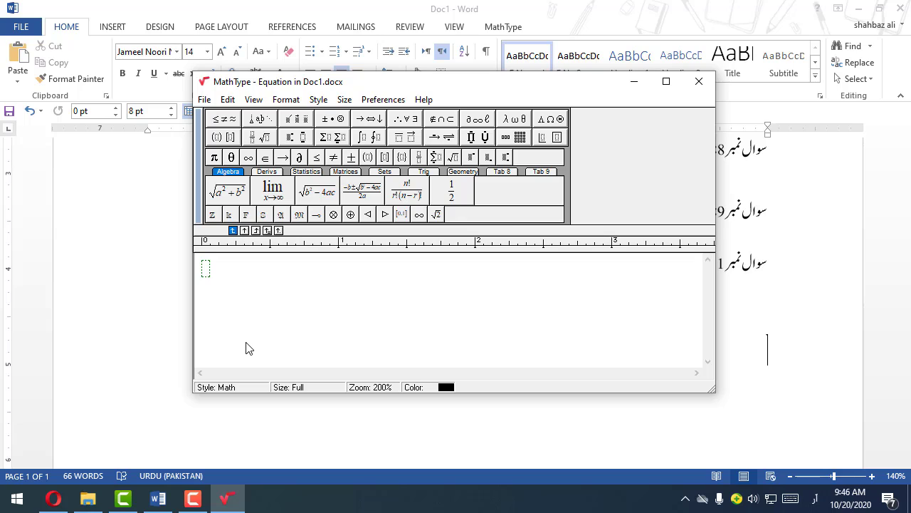
{"action": "type", "text": "Ï"}
{"action": "type", "text": "?"}
{"action": "type", "text": "2"}
{"action": "key", "text": "BackSpace"}
{"action": "key", "text": "BackSpace"}
{"action": "key", "text": "BackSpace"}
{"action": "key", "text": "alt+shift"}
Step: Enter 2x² as the first term of the question 11 equation, using a superscript for the exponent
{"action": "type", "text": "2x"}
{"action": "left_click", "coordinate": [289, 138]}
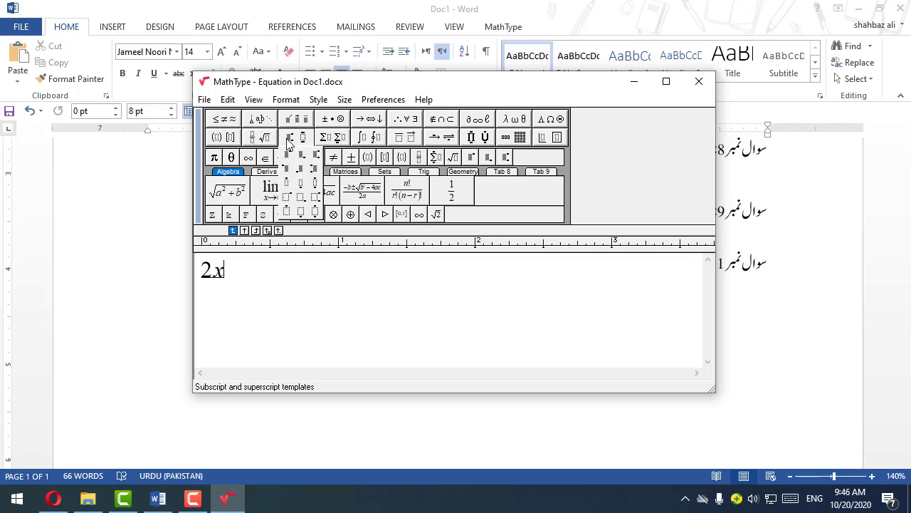
{"action": "left_click", "coordinate": [287, 156]}
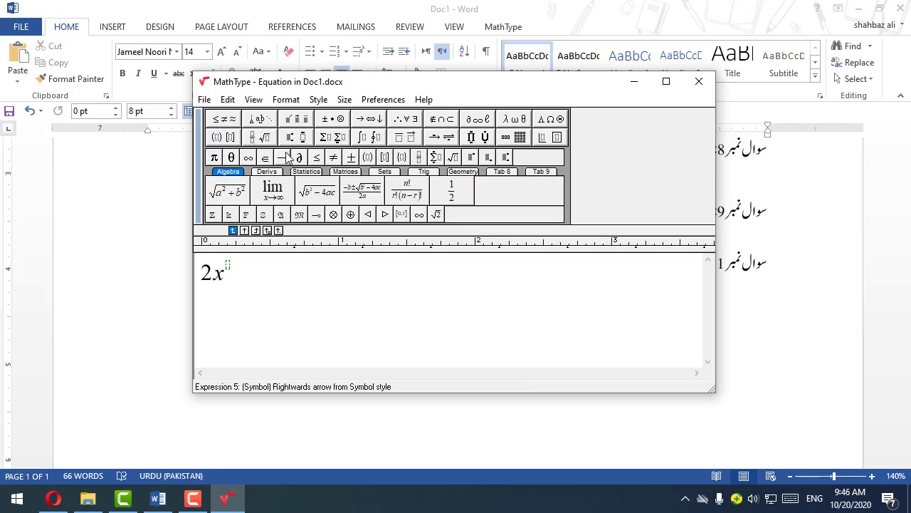
{"action": "type", "text": "2"}
{"action": "key", "text": "Right"}
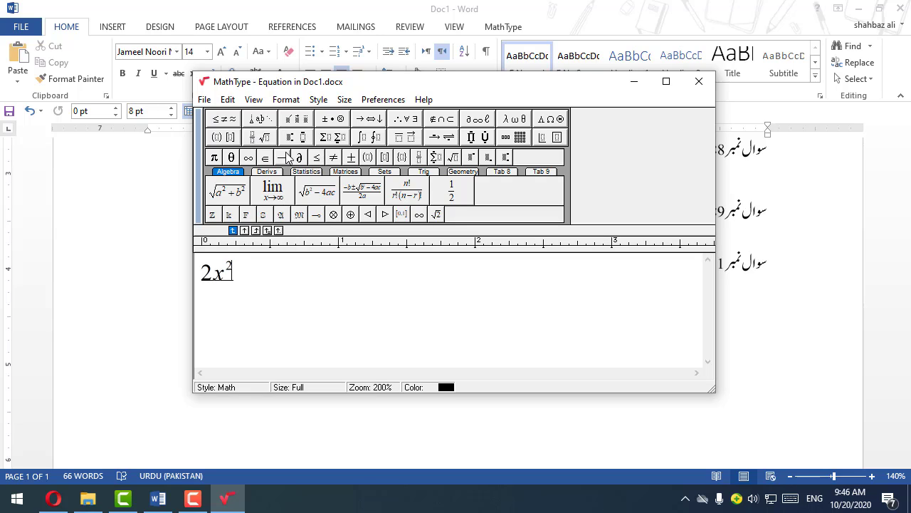
Step: Append "+ 2y" with a superscript exponent 2, replacing the mistaken subscript slot
{"action": "type", "text": "+"}
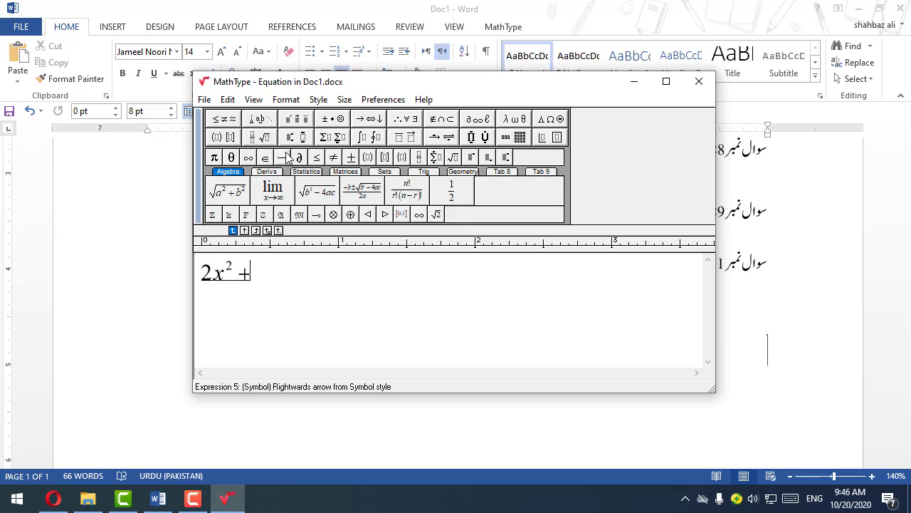
{"action": "type", "text": "2y"}
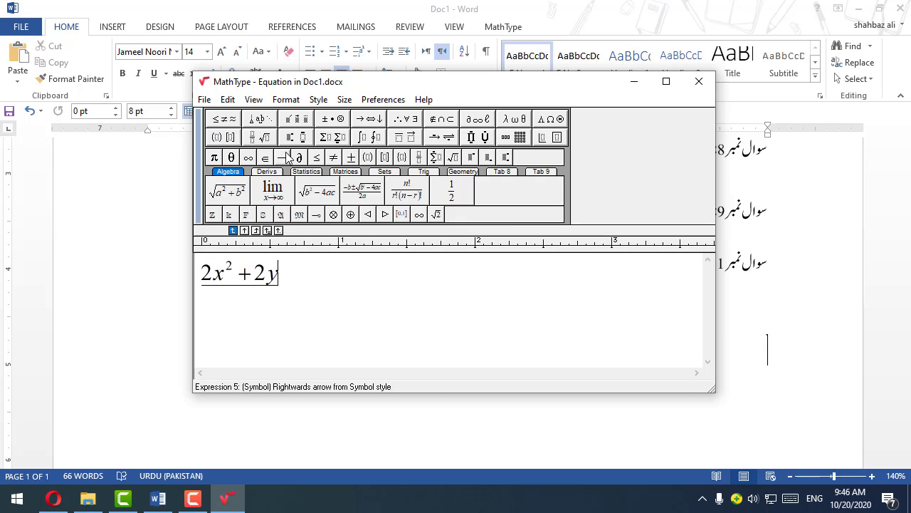
{"action": "left_click", "coordinate": [294, 138]}
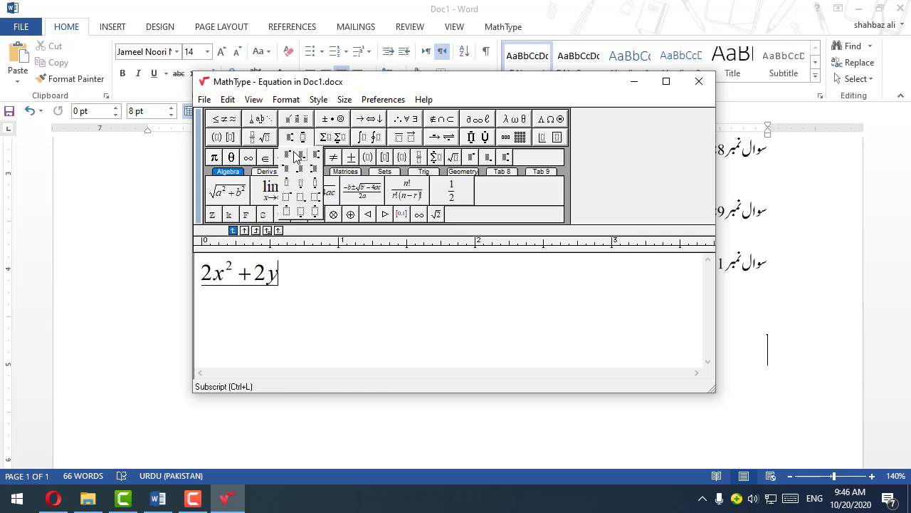
{"action": "left_click", "coordinate": [300, 156]}
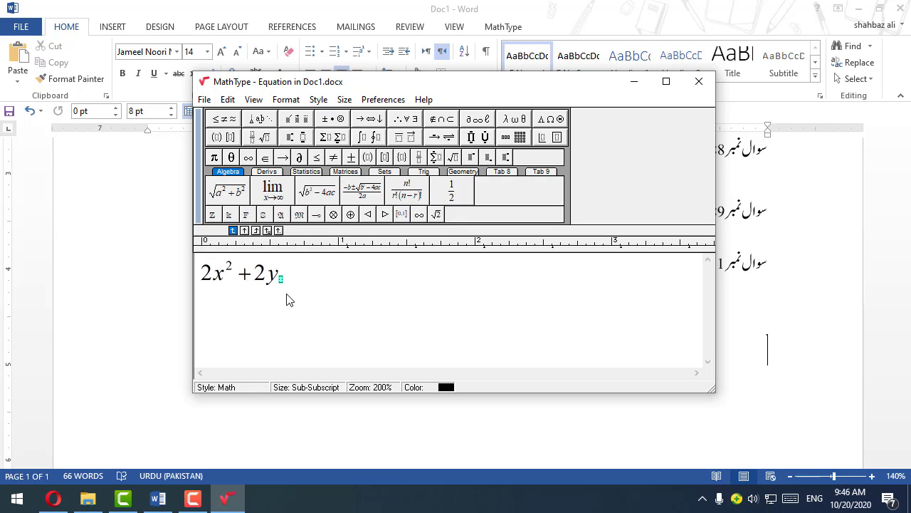
{"action": "key", "text": "BackSpace"}
{"action": "key", "text": "BackSpace"}
{"action": "key", "text": "BackSpace"}
{"action": "key", "text": "BackSpace"}
{"action": "left_click", "coordinate": [295, 138]}
{"action": "left_click", "coordinate": [287, 157]}
{"action": "type", "text": "2"}
{"action": "key", "text": "Tab"}
Step: Append "+ 2z" with a superscript exponent 2 in place of the caret notation
{"action": "type", "text": "+2z^"}
{"action": "key", "text": "Return"}
{"action": "type", "text": "2"}
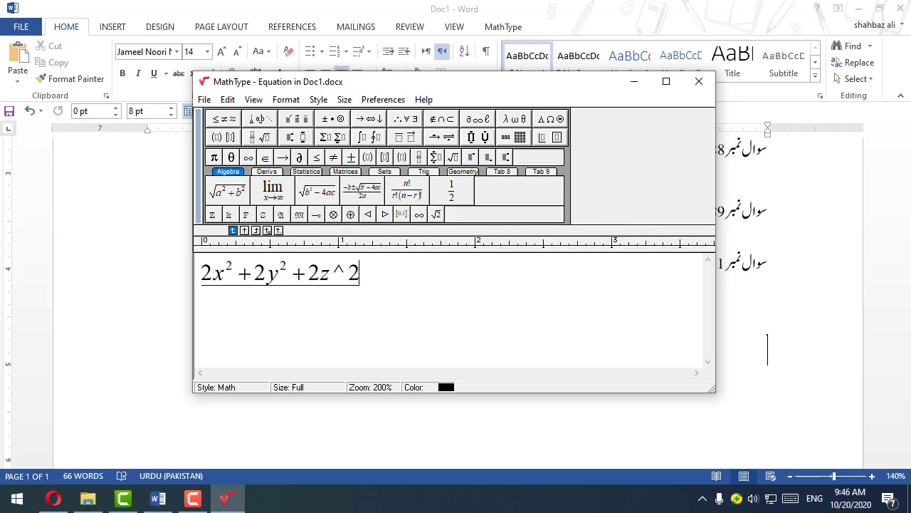
{"action": "key", "text": "BackSpace"}
{"action": "key", "text": "BackSpace"}
{"action": "left_click", "coordinate": [295, 138]}
{"action": "left_click", "coordinate": [287, 156]}
{"action": "type", "text": "2"}
{"action": "left_click", "coordinate": [346, 277]}
{"action": "left_click", "coordinate": [294, 137]}
{"action": "left_click", "coordinate": [287, 156]}
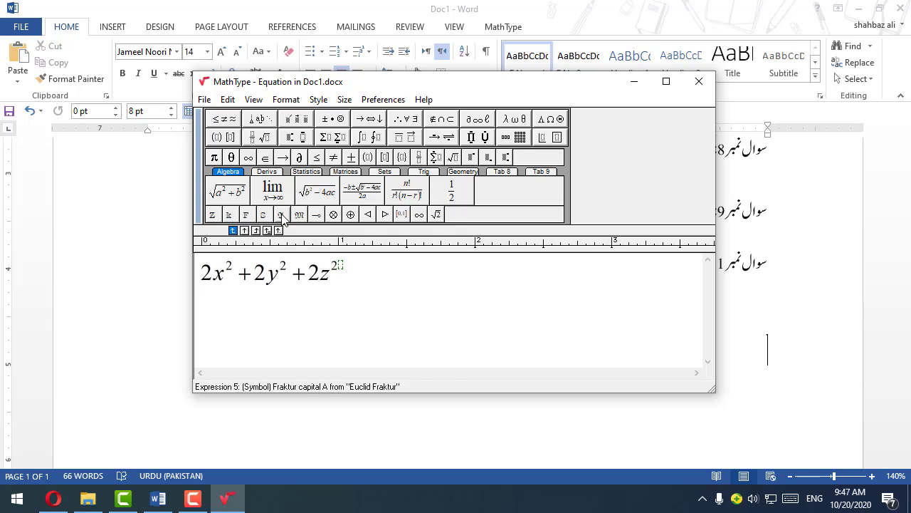
{"action": "left_click", "coordinate": [340, 294]}
Step: Add a comma and begin the second expression with "B = −x² +"
{"action": "type", "text": ",B=-x"}
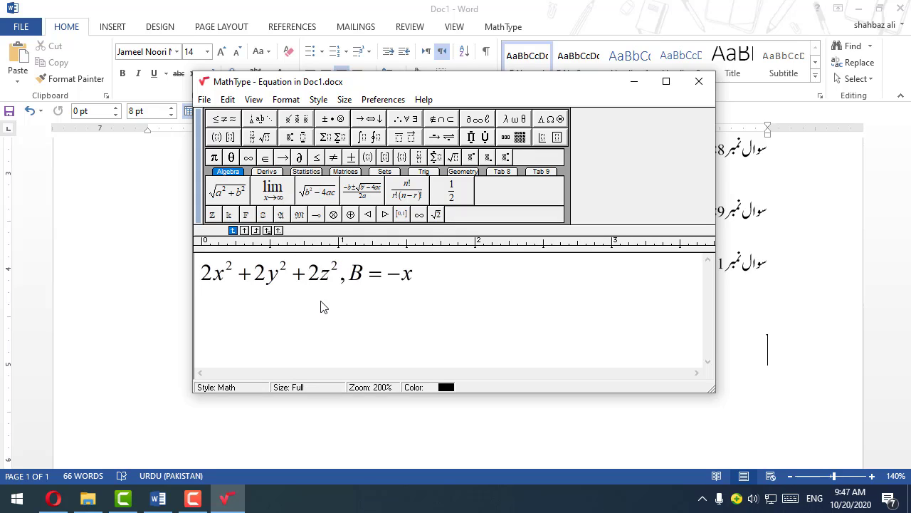
{"action": "left_click", "coordinate": [295, 137]}
{"action": "left_click", "coordinate": [287, 157]}
{"action": "type", "text": "2"}
{"action": "left_click", "coordinate": [430, 339]}
{"action": "type", "text": "+"}
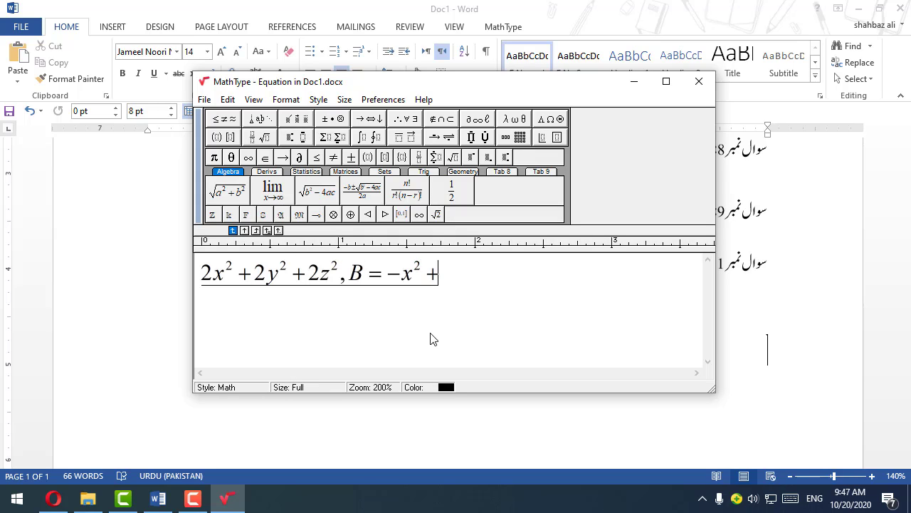
{"action": "type", "text": "3y"}
Step: Append 3y with a superscript exponent 2 to expression B, removing the stray arrow symbol and misplaced slot
{"action": "left_click", "coordinate": [295, 138]}
{"action": "left_click", "coordinate": [284, 157]}
{"action": "left_click", "coordinate": [295, 137]}
{"action": "left_click", "coordinate": [287, 157]}
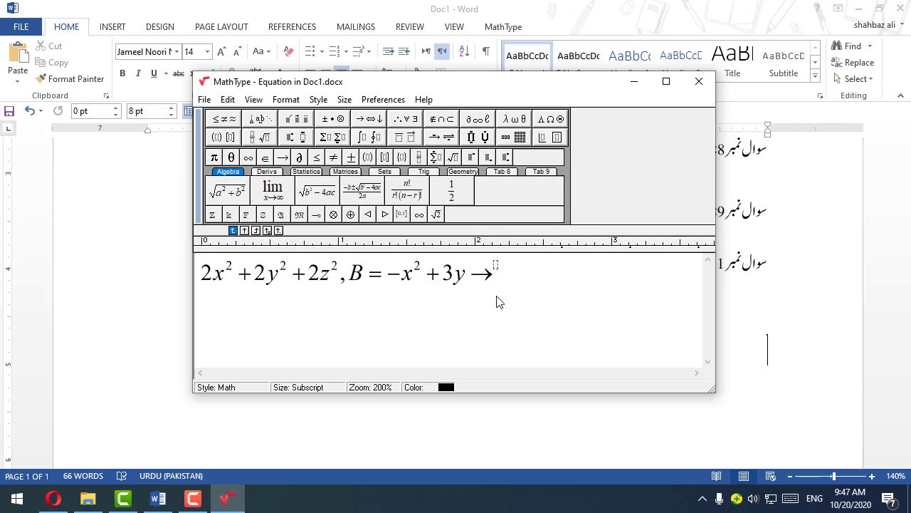
{"action": "key", "text": "BackSpace"}
{"action": "key", "text": "BackSpace"}
{"action": "left_click", "coordinate": [295, 137]}
{"action": "left_click", "coordinate": [287, 156]}
{"action": "type", "text": "2"}
Step: Continue expression B with "− 2z" and a superscript exponent 2
{"action": "key", "text": "Right"}
{"action": "type", "text": "-2z"}
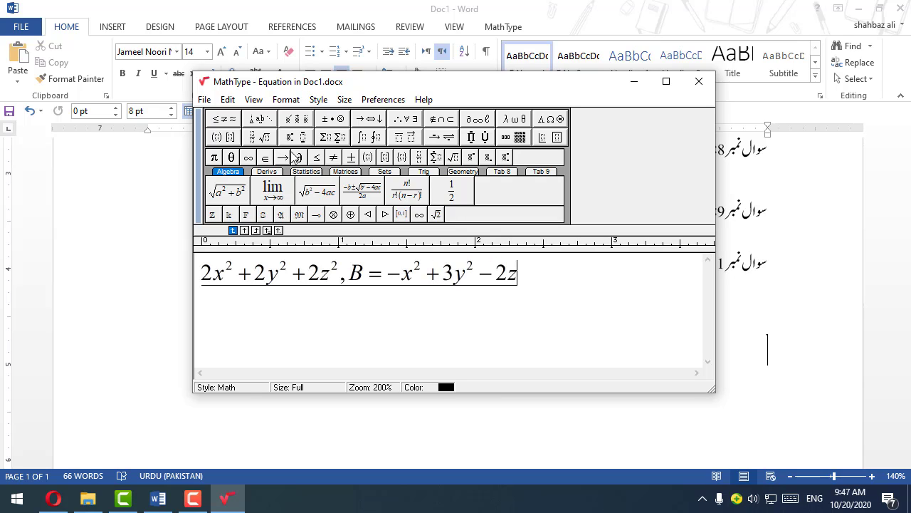
{"action": "left_click", "coordinate": [295, 138]}
{"action": "left_click", "coordinate": [287, 156]}
{"action": "type", "text": "2"}
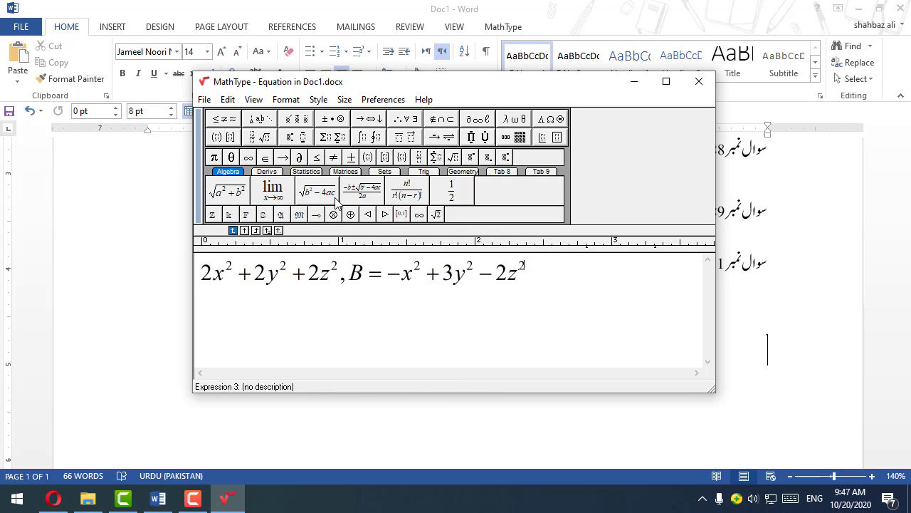
Step: Close the equation editor and bring the equation up onto question 11's line, right after اگر
{"action": "left_click", "coordinate": [708, 83]}
{"action": "left_click", "coordinate": [665, 263]}
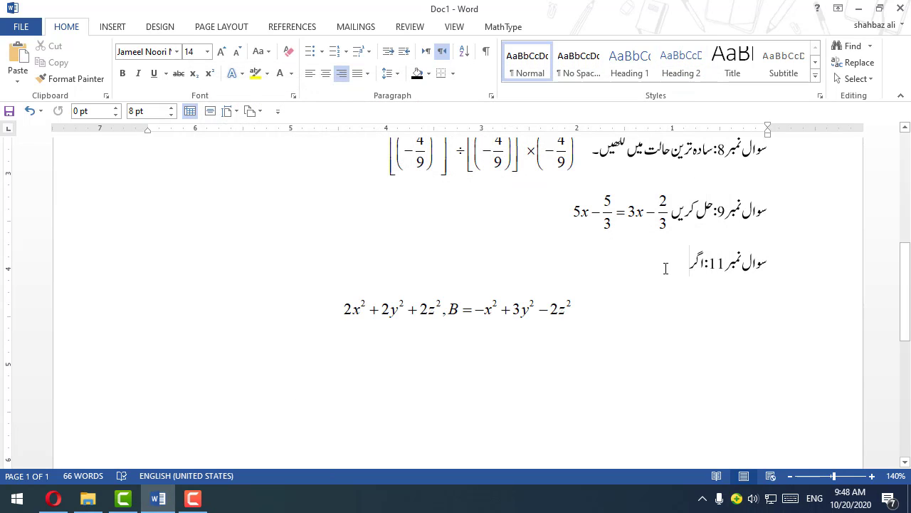
{"action": "key", "text": "Delete"}
{"action": "key", "text": "Delete"}
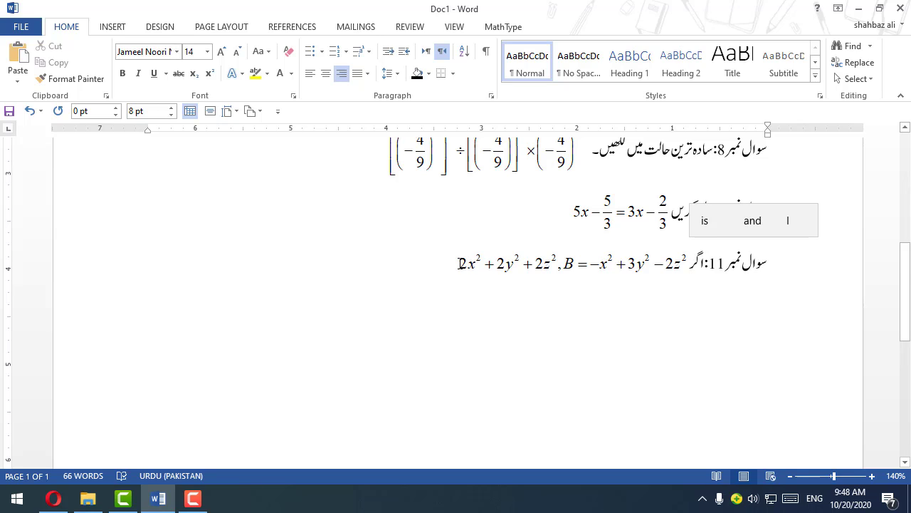
Step: Switch to Urdu input and add the word اور after the equation in question 11
{"action": "key", "text": "alt+shift"}
{"action": "type", "text": "ا"}
{"action": "key", "text": "BackSpace"}
{"action": "key", "text": "BackSpace"}
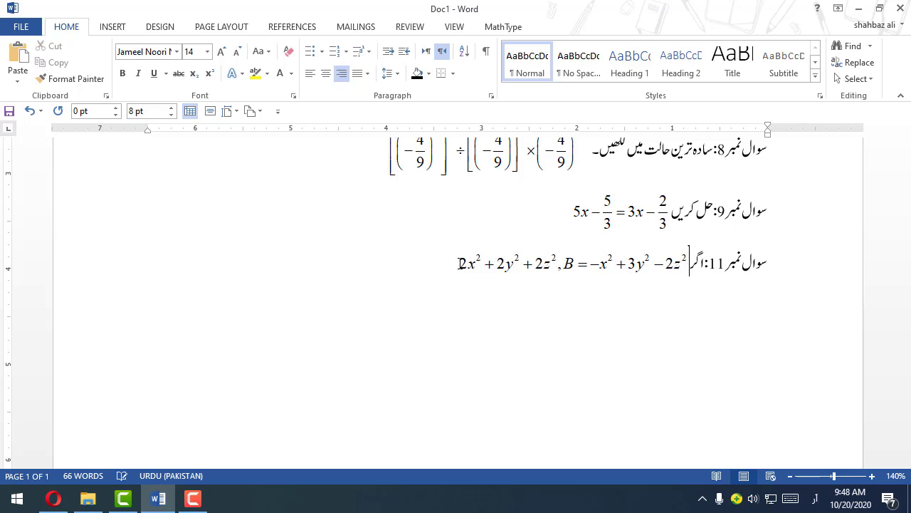
{"action": "key", "text": "alt+shift"}
{"action": "type", "text": "اور"}
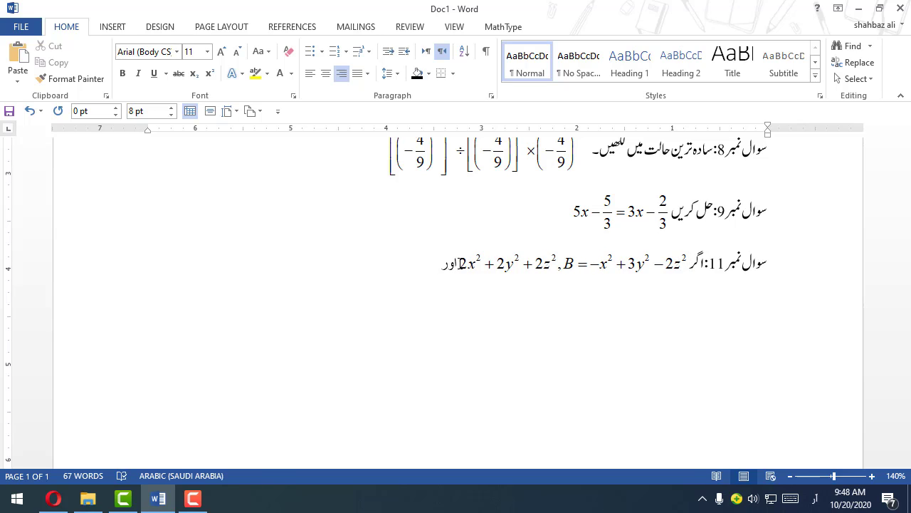
Step: Start a new MathType equation with "C = x" and a superscript exponent 2
{"action": "key", "text": "alt+shift"}
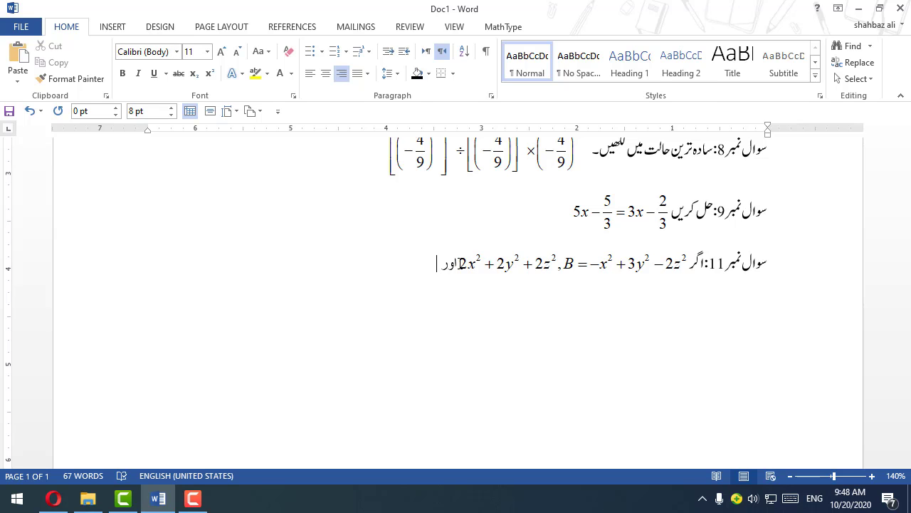
{"action": "key", "text": "ctrl+alt+q"}
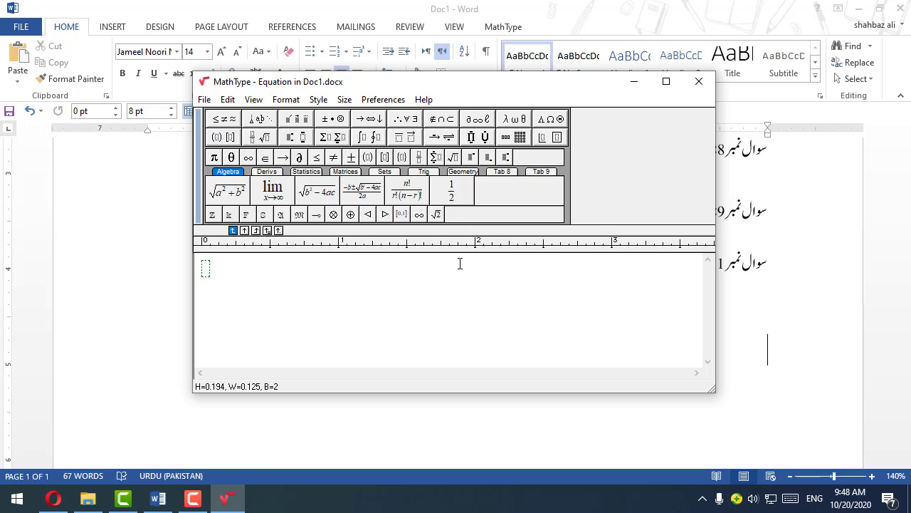
{"action": "type", "text": "C=x"}
{"action": "left_click", "coordinate": [298, 118]}
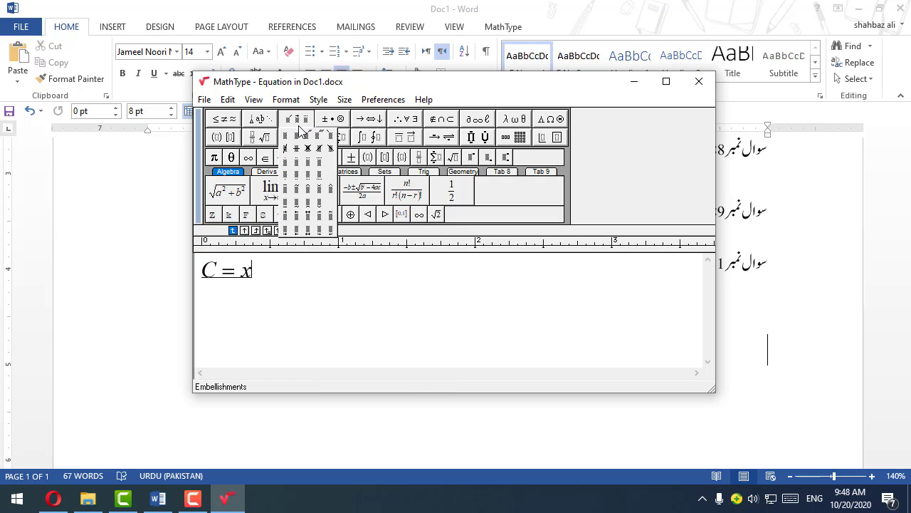
{"action": "mouse_move", "coordinate": [297, 137]}
{"action": "left_click", "coordinate": [289, 153]}
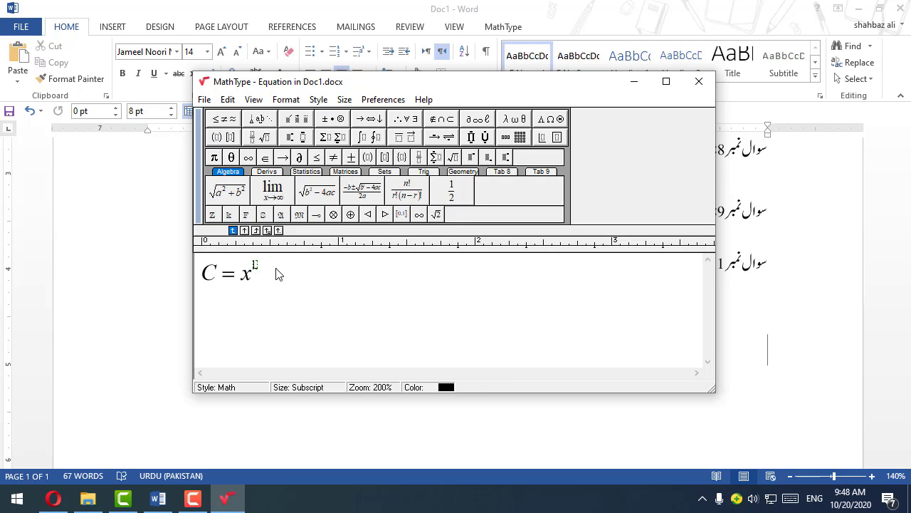
{"action": "type", "text": "2"}
{"action": "left_click_drag", "start_coordinate": [260, 279], "coordinate": [243, 285]}
{"action": "key", "text": "ctrl+c"}
{"action": "left_click", "coordinate": [266, 281]}
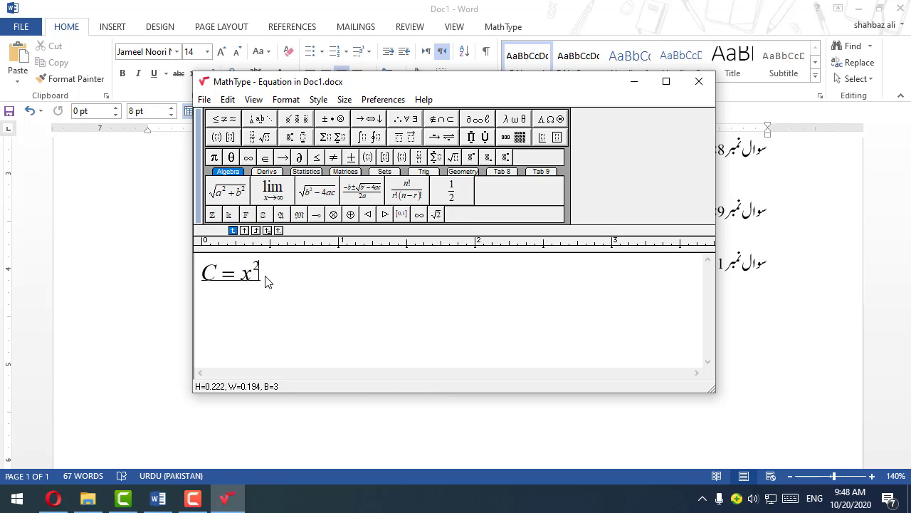
Step: Append "− y²" by reusing the copied x² term and replacing its x with y
{"action": "type", "text": "-"}
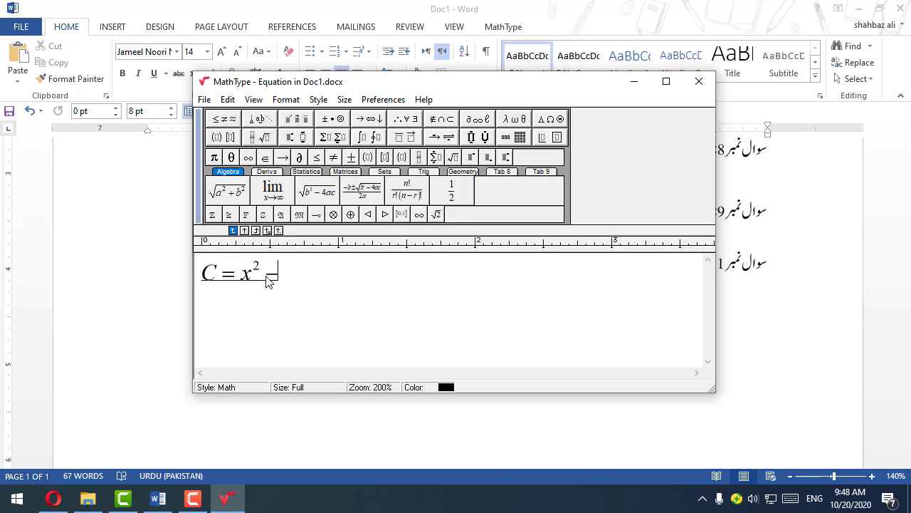
{"action": "key", "text": "ctrl+v"}
{"action": "key", "text": "Left"}
{"action": "key", "text": "Left"}
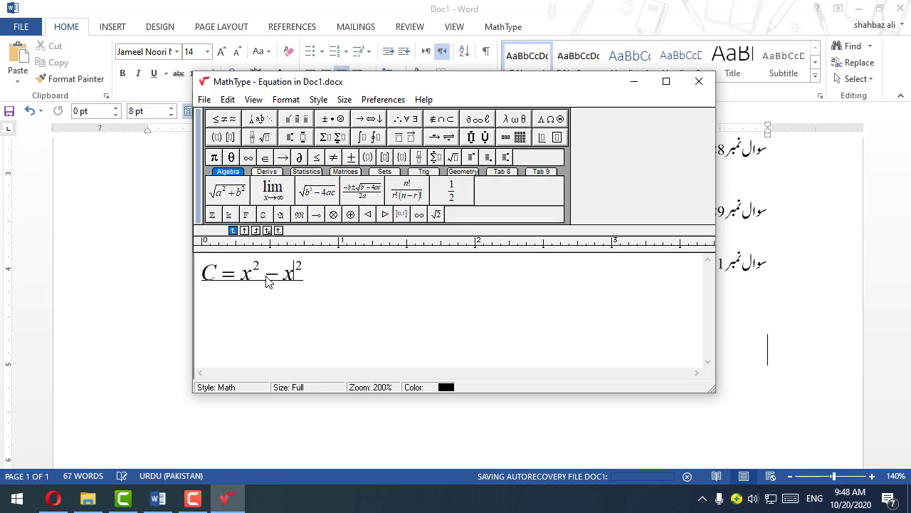
{"action": "key", "text": "BackSpace"}
{"action": "type", "text": "y"}
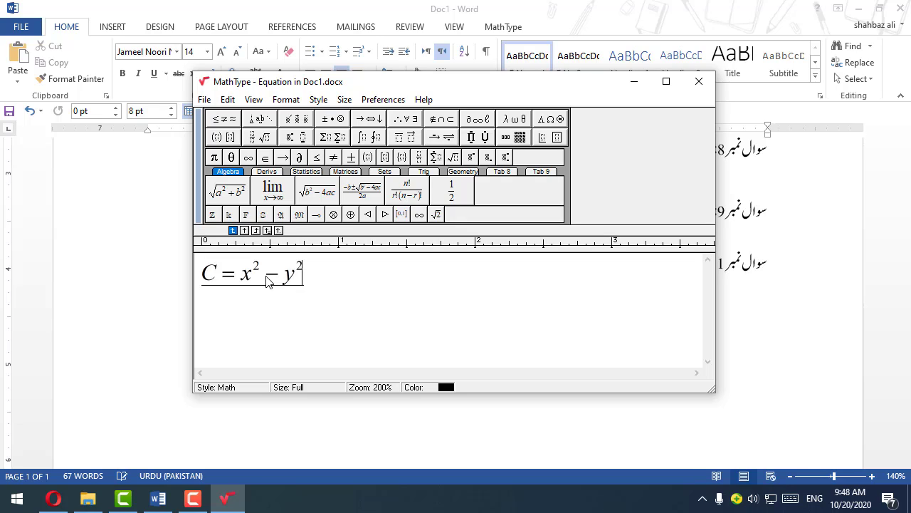
Step: Append "− 3z²" by pasting the copied x² term again and replacing its x with 3z
{"action": "key", "text": "ctrl+v"}
{"action": "key", "text": "Left"}
{"action": "key", "text": "Left"}
{"action": "type", "text": "-3z"}
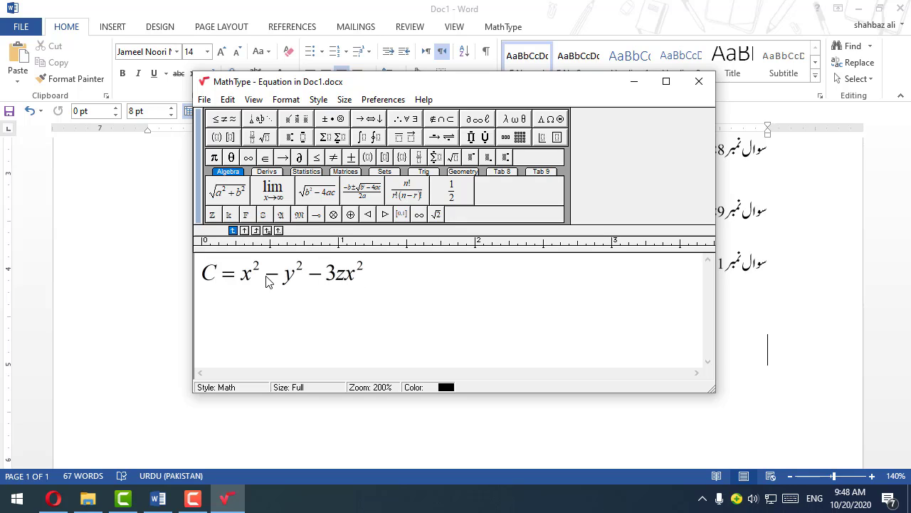
{"action": "key", "text": "Delete"}
Step: Change the equation's capital C to lowercase c and bring the finished equation onto question 11's line after اور
{"action": "double_click", "coordinate": [206, 273]}
{"action": "type", "text": "c"}
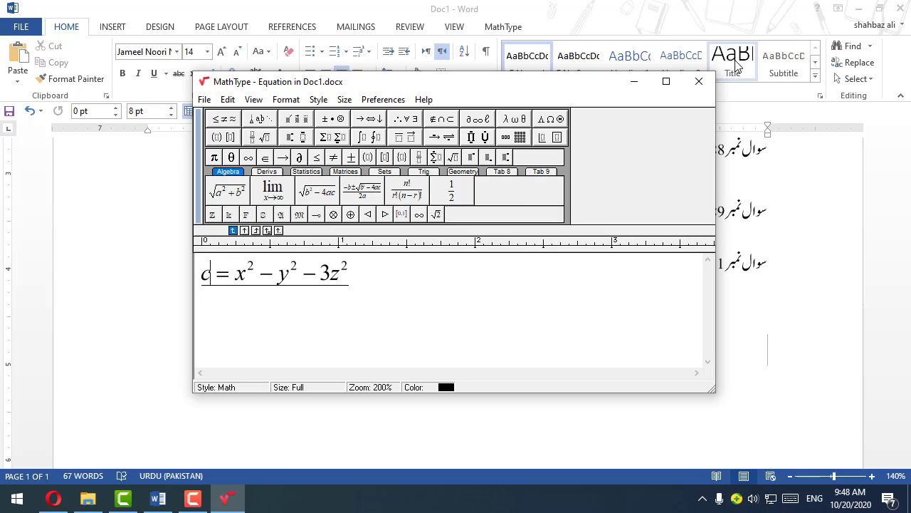
{"action": "left_click", "coordinate": [699, 81]}
{"action": "left_click", "coordinate": [422, 265]}
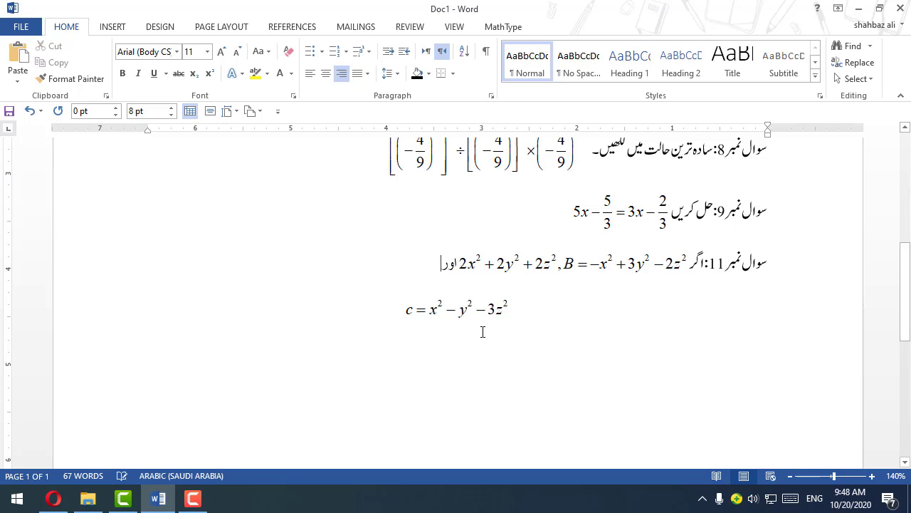
{"action": "key", "text": "Delete"}
{"action": "key", "text": "Delete"}
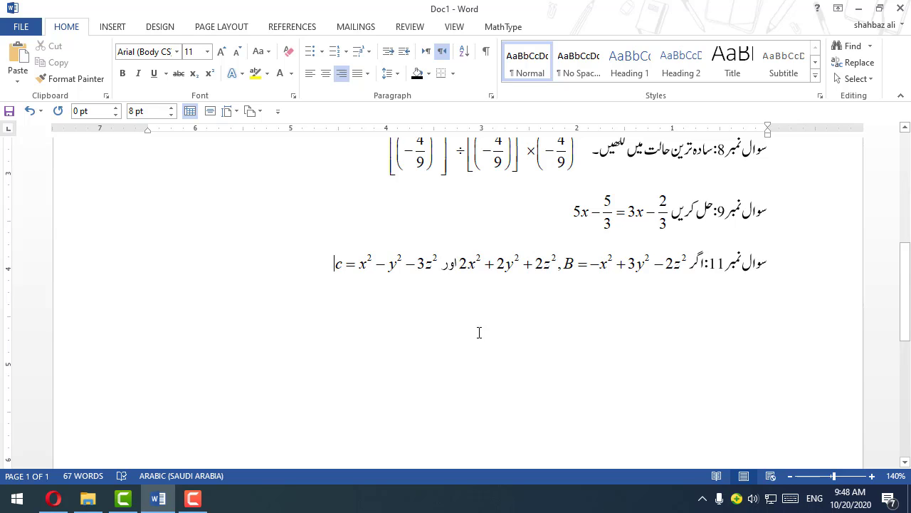
{"action": "type", "text": "ow tw"}
{"action": "key", "text": "BackSpace"}
{"action": "key", "text": "BackSpace"}
{"action": "key", "text": "BackSpace"}
{"action": "key", "text": "BackSpace"}
{"action": "key", "text": "BackSpace"}
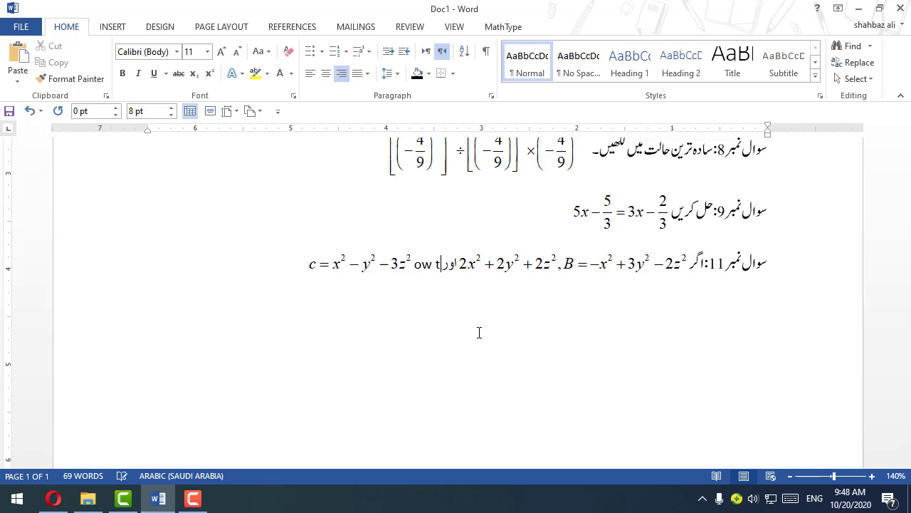
{"action": "key", "text": "shift+Left"}
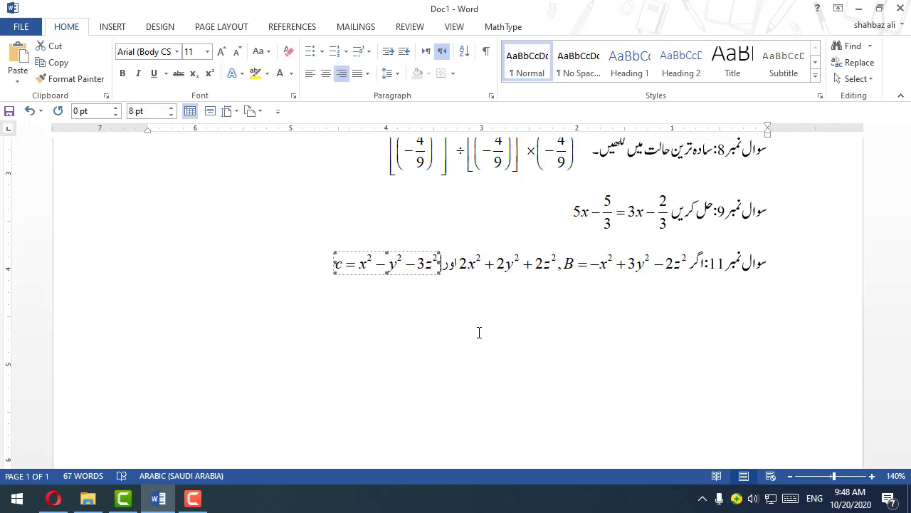
Step: Switch to Urdu input and add ہو تو after the c = x² − y² − 3z² equation
{"action": "key", "text": "alt+shift"}
{"action": "type", "text": "ہ"}
{"action": "key", "text": "ctrl+z"}
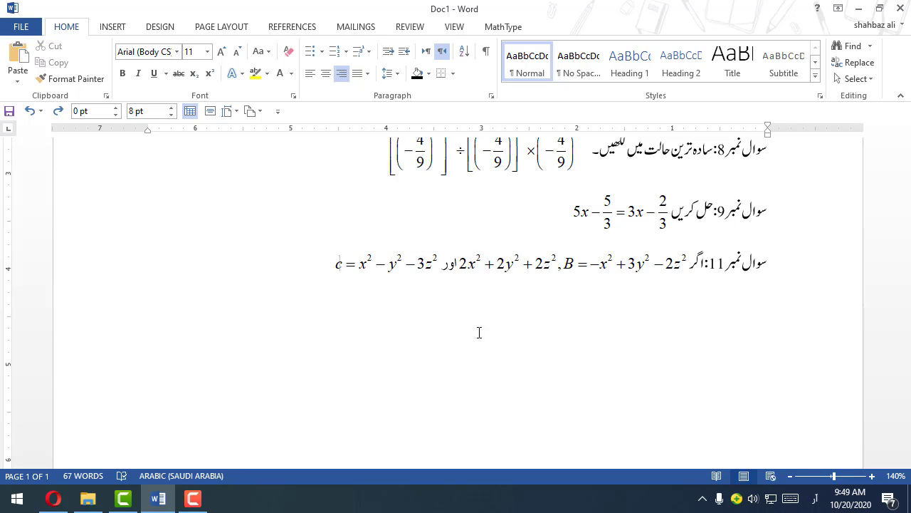
{"action": "type", "text": "ہو تو"}
Step: Insert the equation A − B − C after ہو تو on question 11's line and end the sentence with معلوم کریں ۔
{"action": "key", "text": "ctrl+alt+q"}
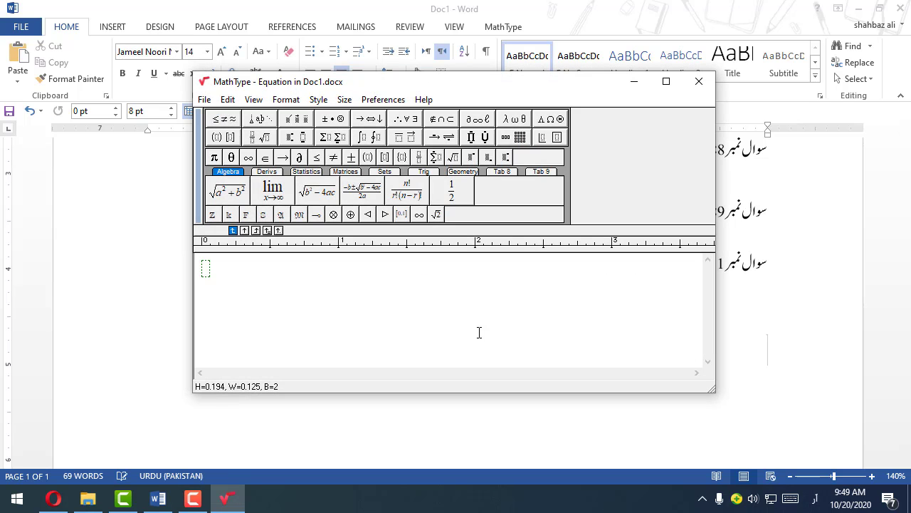
{"action": "key", "text": "alt+shift"}
{"action": "type", "text": "A"}
{"action": "type", "text": "-B-C"}
{"action": "left_click", "coordinate": [694, 89]}
{"action": "left_click", "coordinate": [271, 255]}
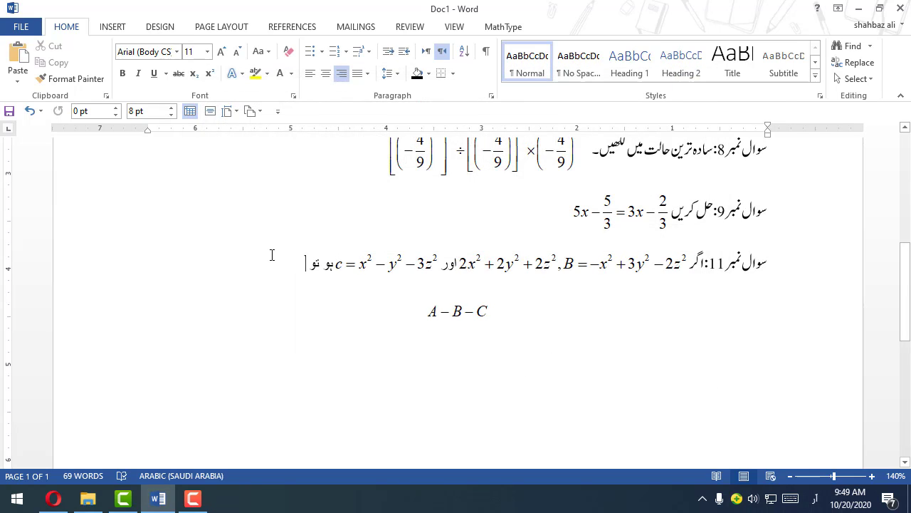
{"action": "key", "text": "Delete"}
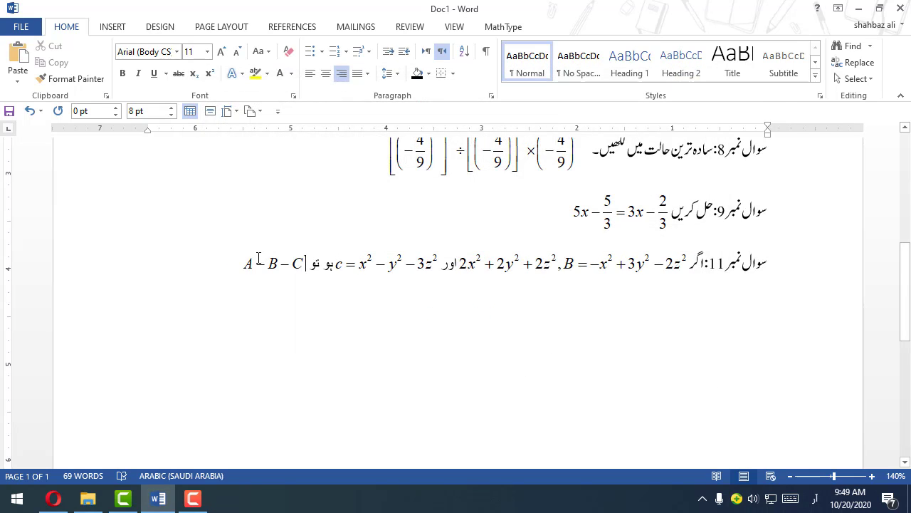
{"action": "key", "text": "End"}
{"action": "type", "text": "معلوم کریں"}
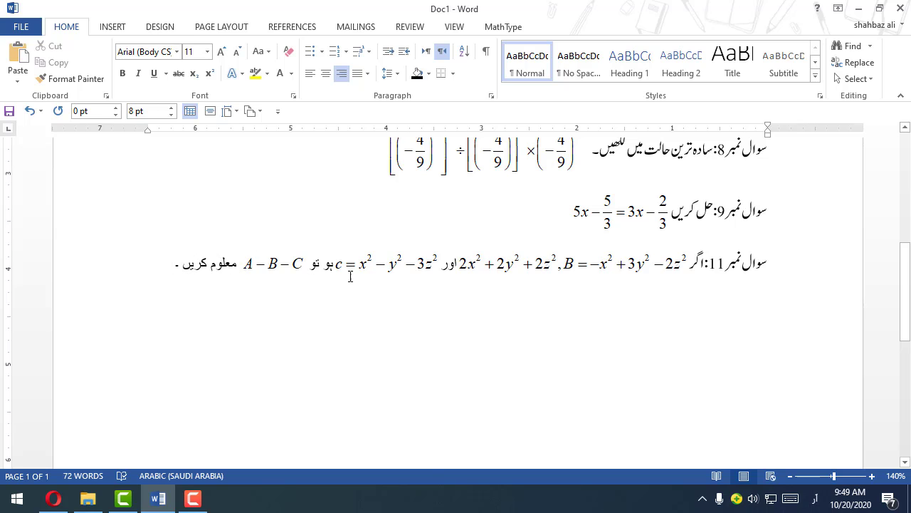
Step: Copy the text formatting of question 9 onto the whole question 11 line with Format Painter
{"action": "scroll", "coordinate": [346, 277], "scroll_direction": "down", "scroll_amount": 2}
{"action": "left_click", "coordinate": [676, 215]}
{"action": "left_click", "coordinate": [70, 78]}
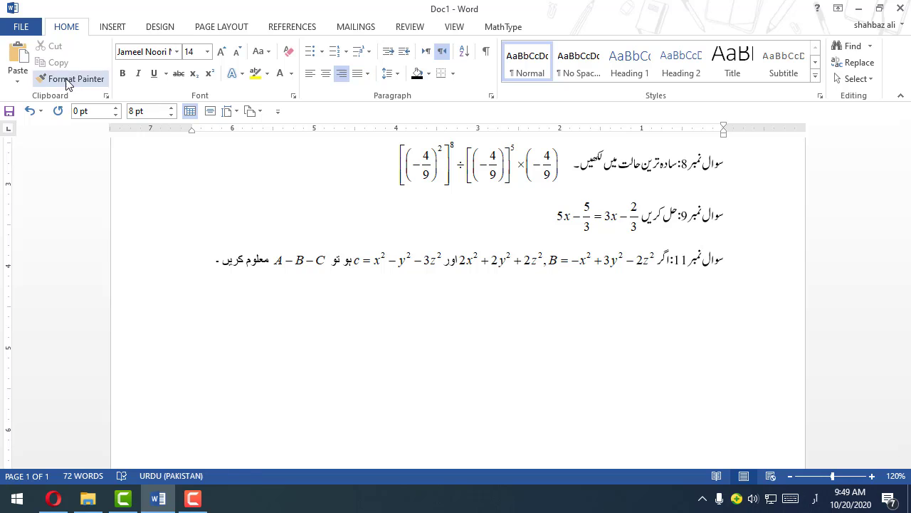
{"action": "mouse_move", "coordinate": [188, 262]}
{"action": "left_mouse_down"}
{"action": "mouse_move", "coordinate": [314, 269]}
{"action": "mouse_move", "coordinate": [428, 359]}
{"action": "left_mouse_up"}
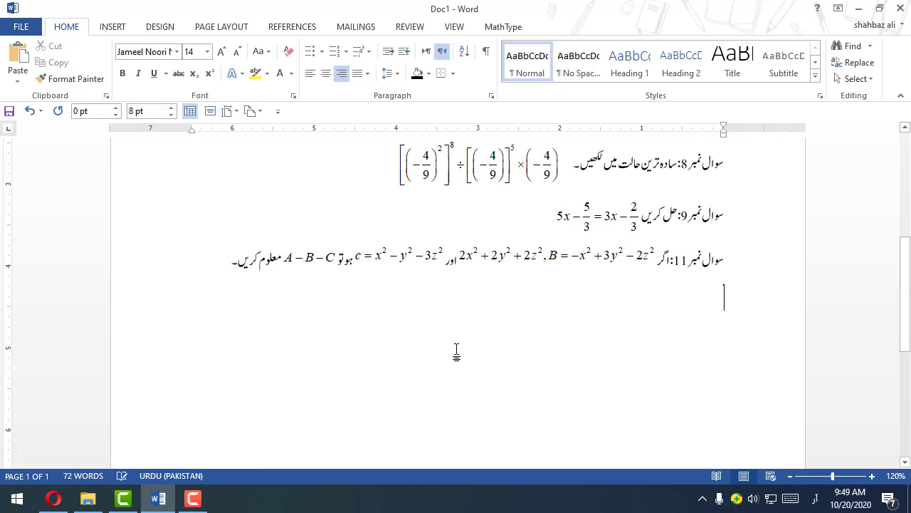
Step: Set the font size of all the questions, from question 1 through question 11, to 15
{"action": "scroll", "coordinate": [466, 340], "scroll_direction": "up", "scroll_amount": 2}
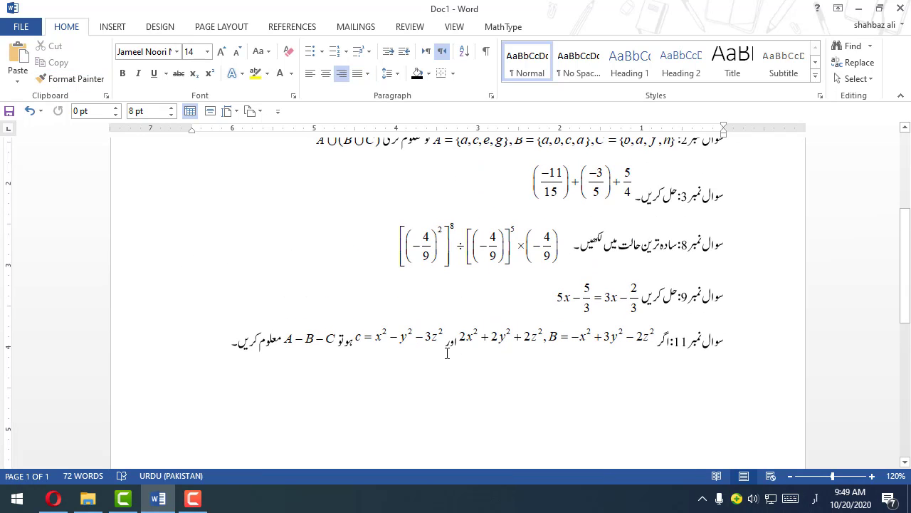
{"action": "scroll", "coordinate": [474, 334], "scroll_direction": "up", "scroll_amount": 3}
{"action": "scroll", "coordinate": [475, 331], "scroll_direction": "down", "scroll_amount": 1}
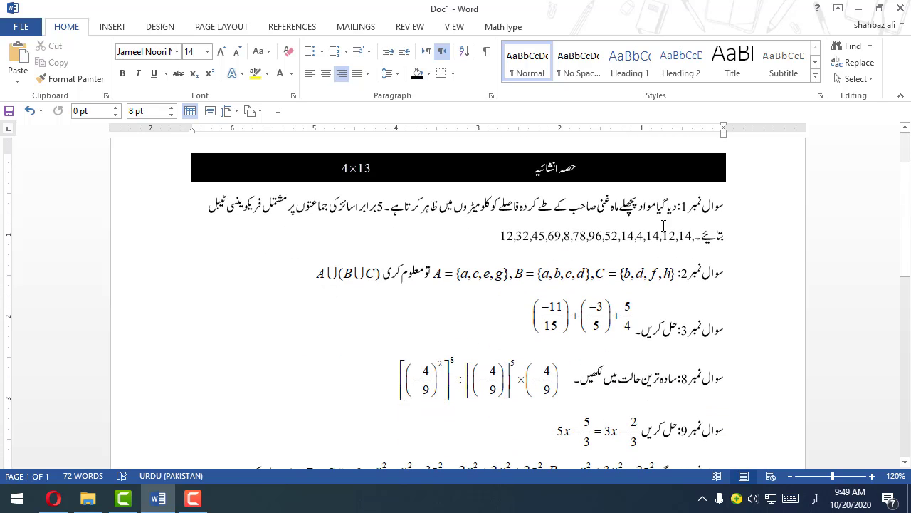
{"action": "left_click_drag", "start_coordinate": [721, 206], "coordinate": [181, 76]}
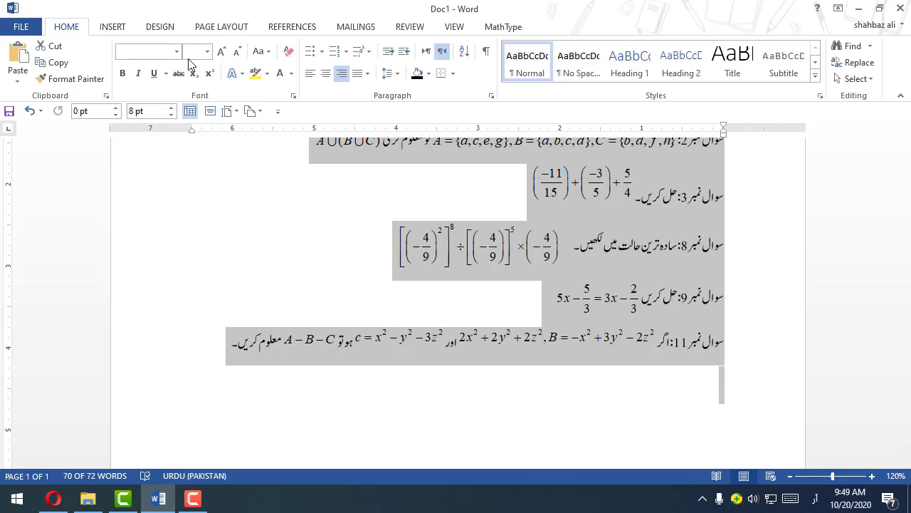
{"action": "key", "text": "Return"}
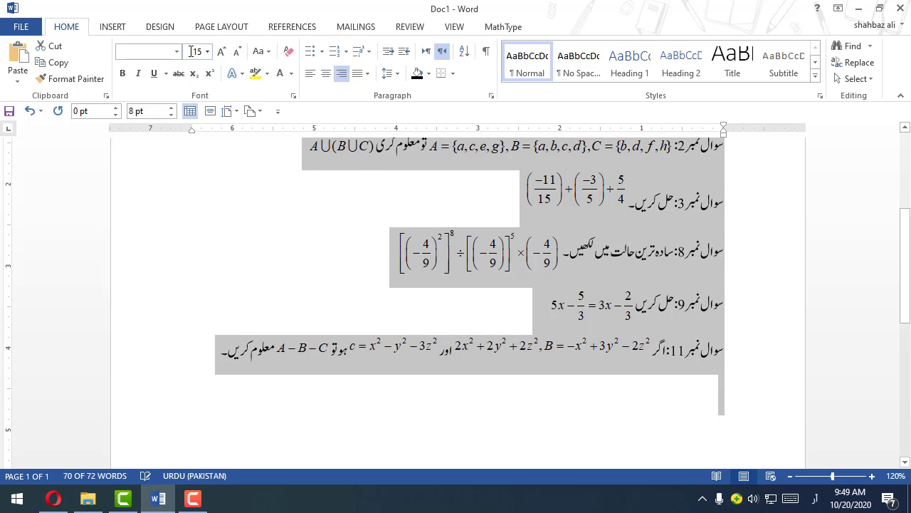
{"action": "left_click", "coordinate": [350, 304]}
{"action": "scroll", "coordinate": [351, 302], "scroll_direction": "up", "scroll_amount": 4, "text": "ctrl"}
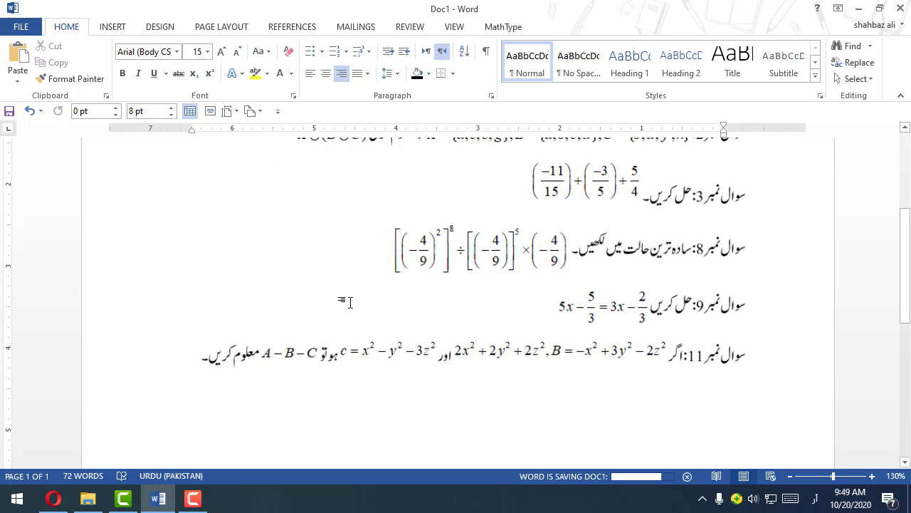
{"action": "scroll", "coordinate": [351, 301], "scroll_direction": "down", "scroll_amount": 4, "text": "ctrl"}
{"action": "scroll", "coordinate": [368, 300], "scroll_direction": "up", "scroll_amount": 3}
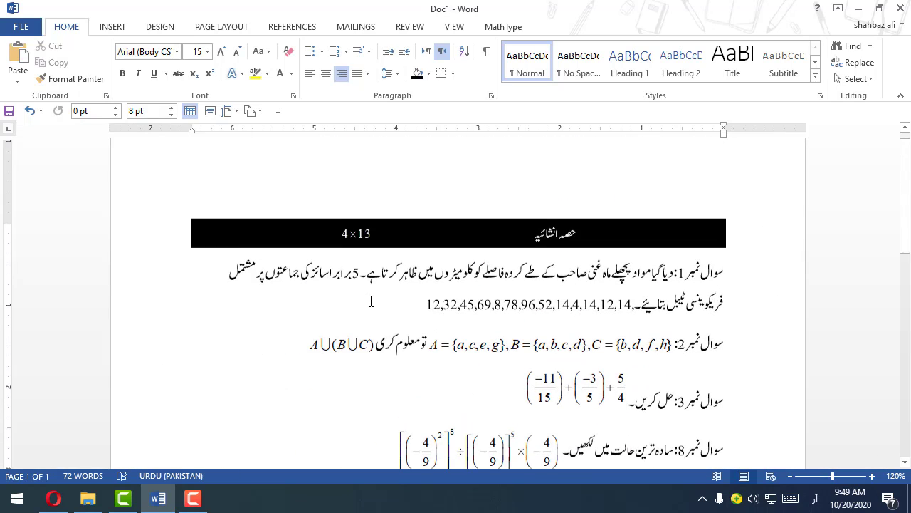
{"action": "scroll", "coordinate": [371, 302], "scroll_direction": "down", "scroll_amount": 6}
{"action": "scroll", "coordinate": [371, 302], "scroll_direction": "down", "scroll_amount": 4, "text": "ctrl"}
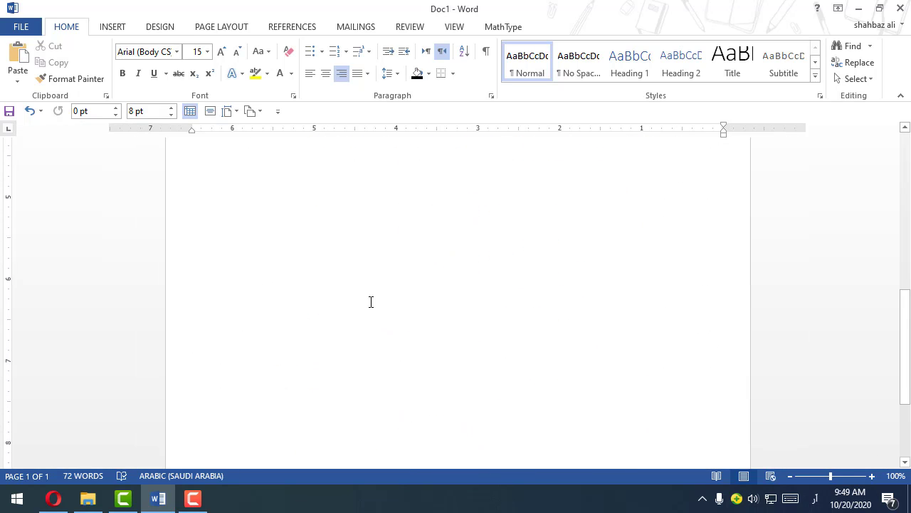
{"action": "scroll", "coordinate": [371, 302], "scroll_direction": "down", "scroll_amount": 6, "text": "ctrl"}
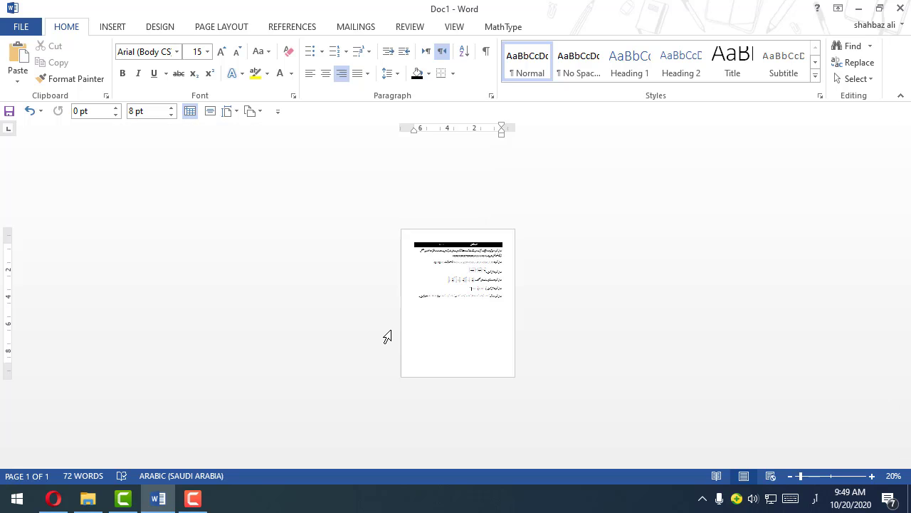
{"action": "scroll", "coordinate": [498, 326], "scroll_direction": "up", "scroll_amount": 15, "text": "ctrl"}
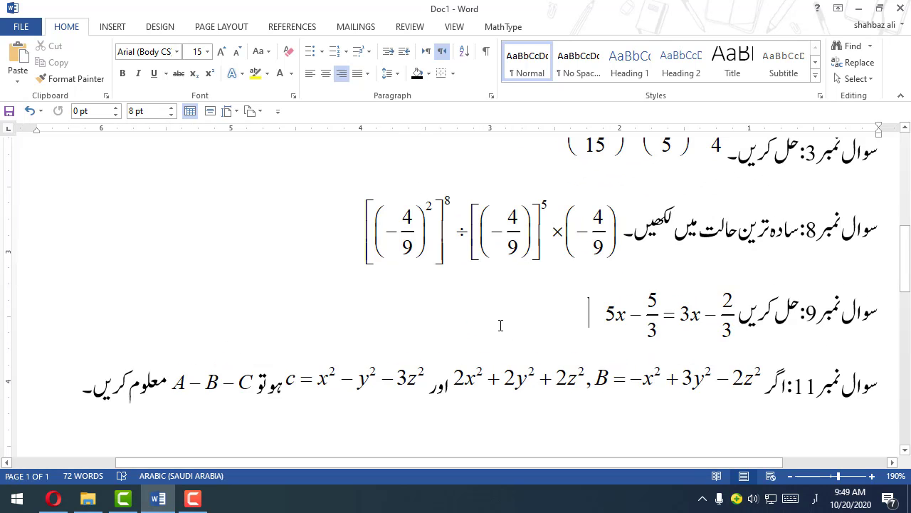
Step: Switch to the desktop, open the WhatsApp Image photo of the printed exam paper in Photos and enlarge it around questions 4 to 11
{"action": "left_click", "coordinate": [859, 9]}
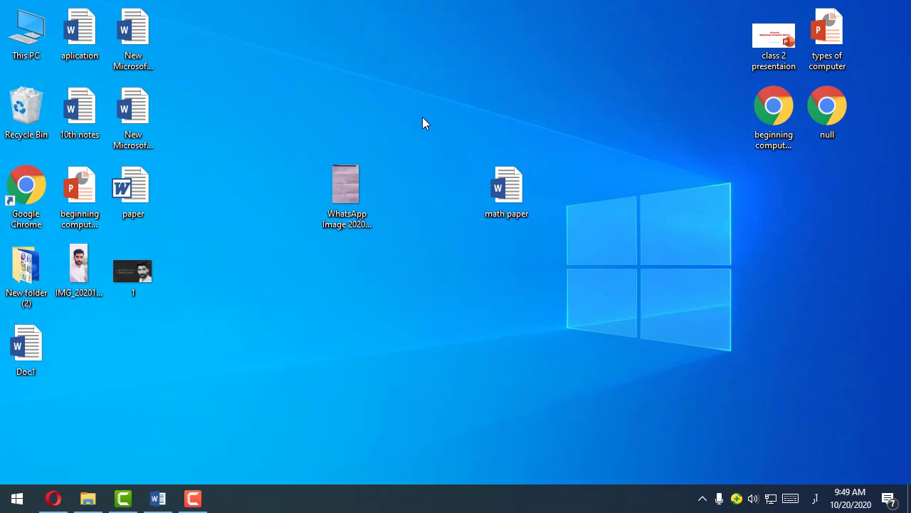
{"action": "double_click", "coordinate": [361, 179]}
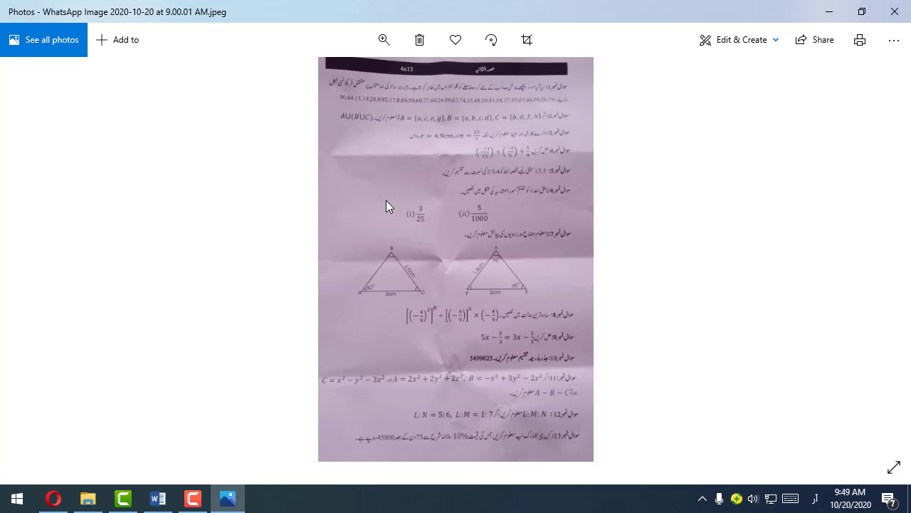
{"action": "scroll", "coordinate": [384, 256], "scroll_direction": "up", "scroll_amount": 3}
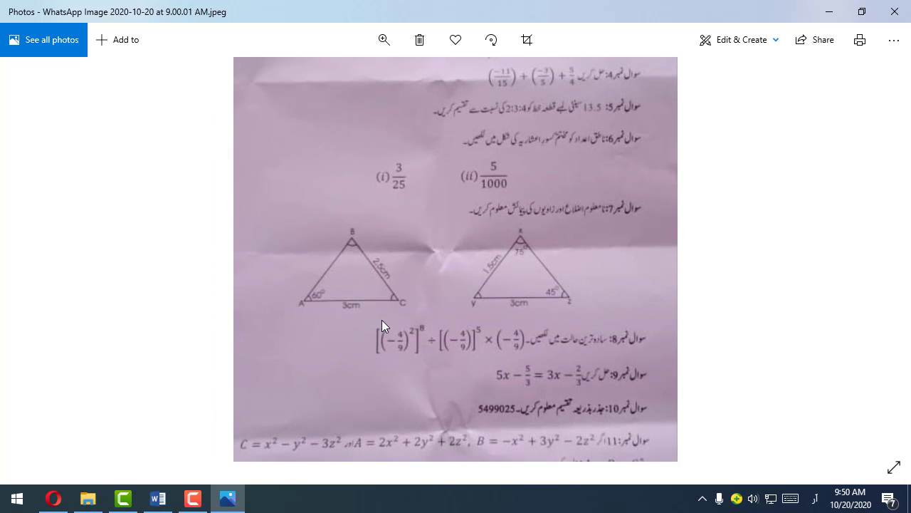